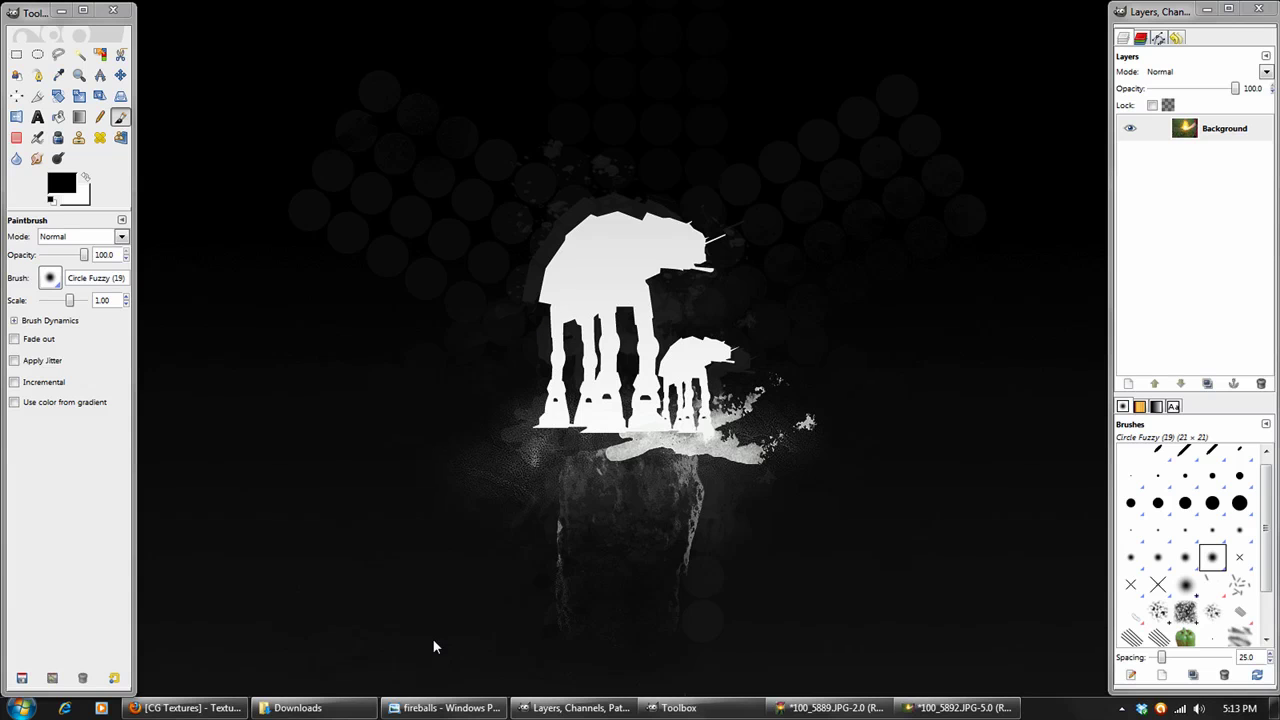
- Restore the fireballs reference in Photo Viewer and move it higher up the screen
click(441, 712)
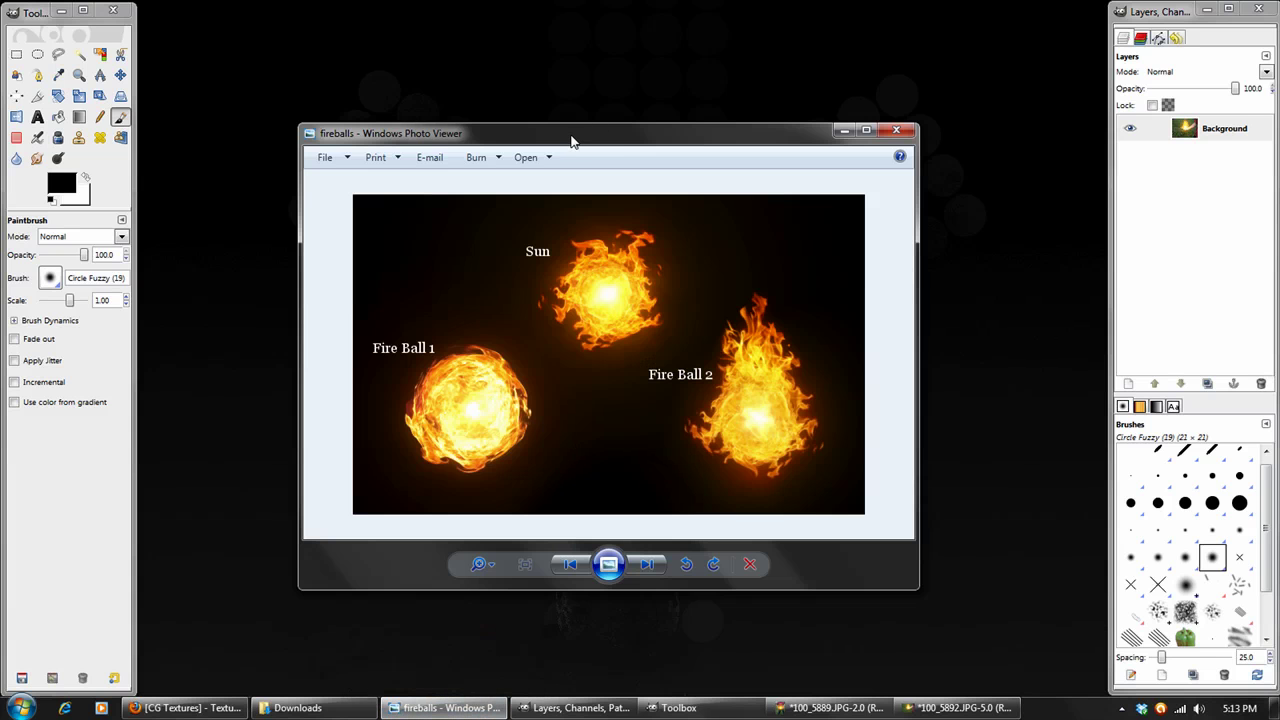
drag(570, 140, 749, 21)
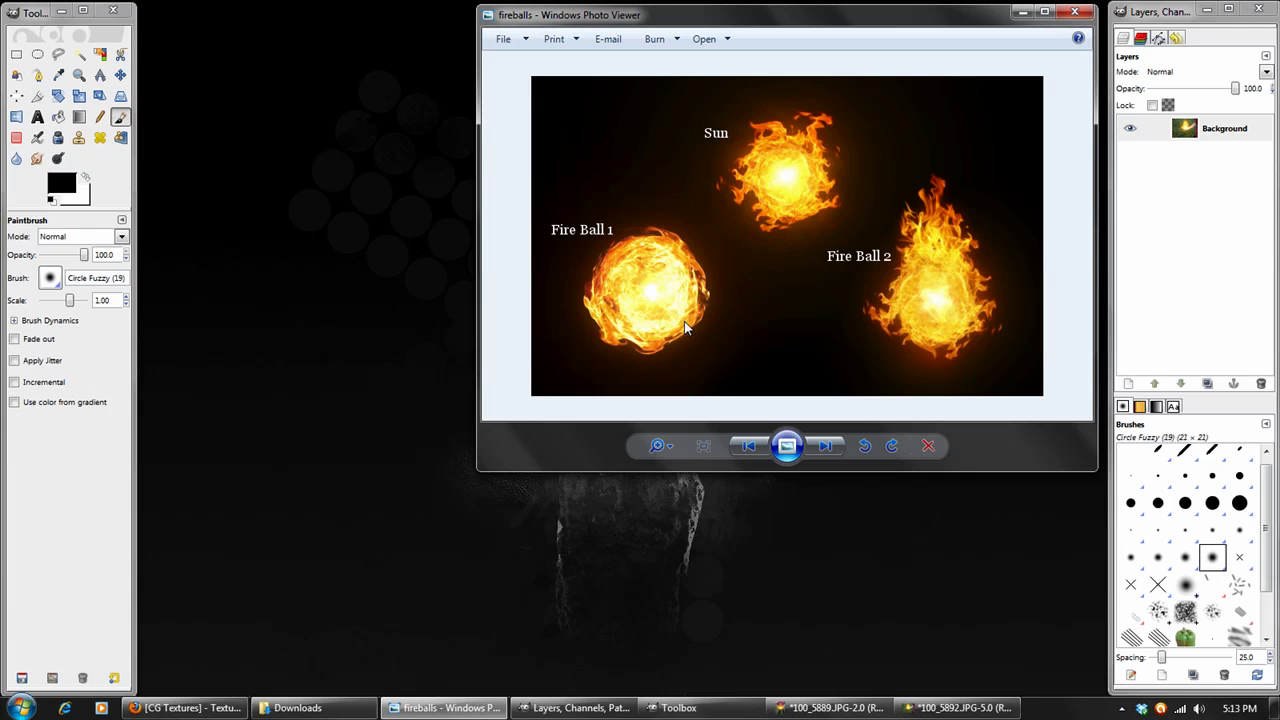
drag(894, 22, 896, 30)
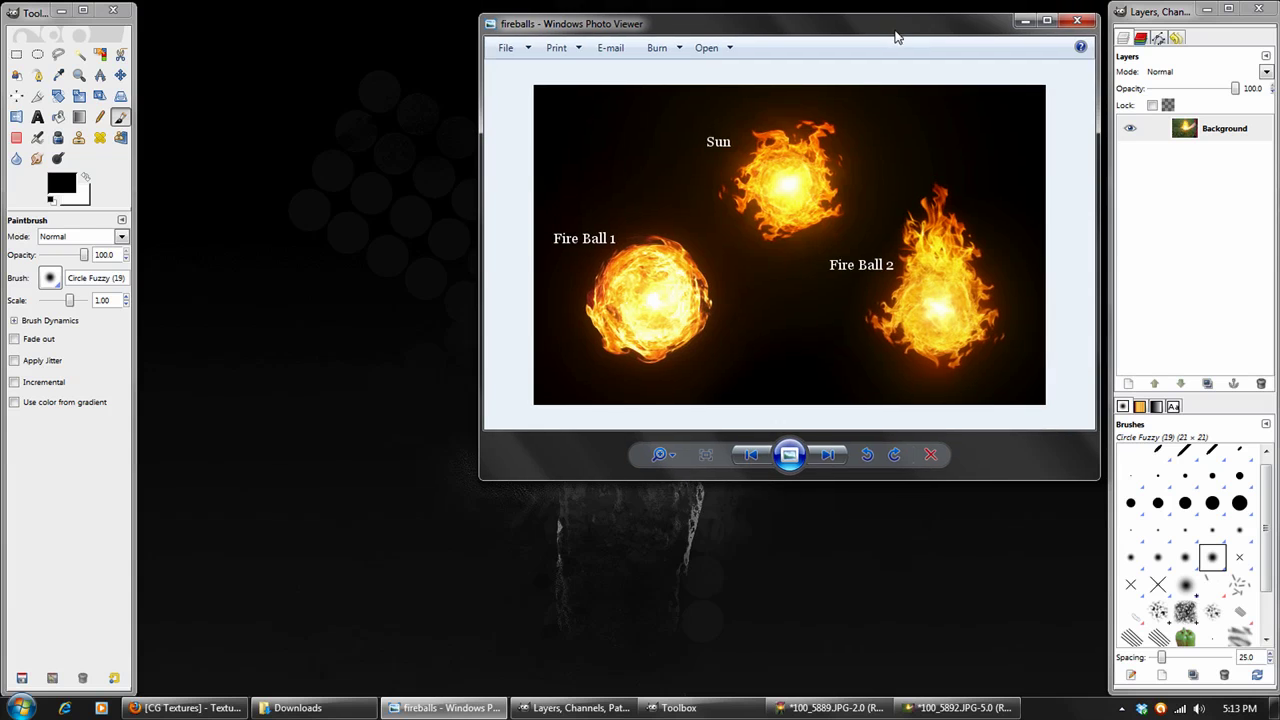
- Arrange the 100_5889 and 100_5892 GIMP image windows side by side beside the reference
click(835, 707)
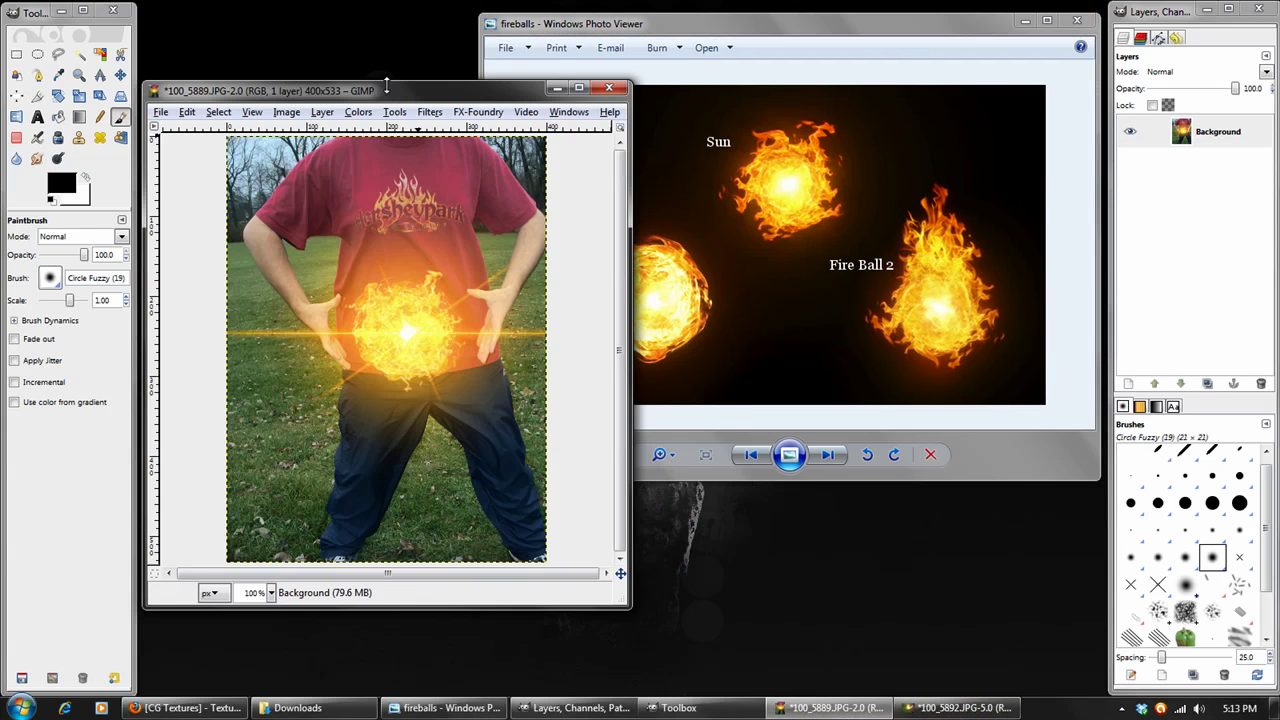
drag(373, 96, 298, 43)
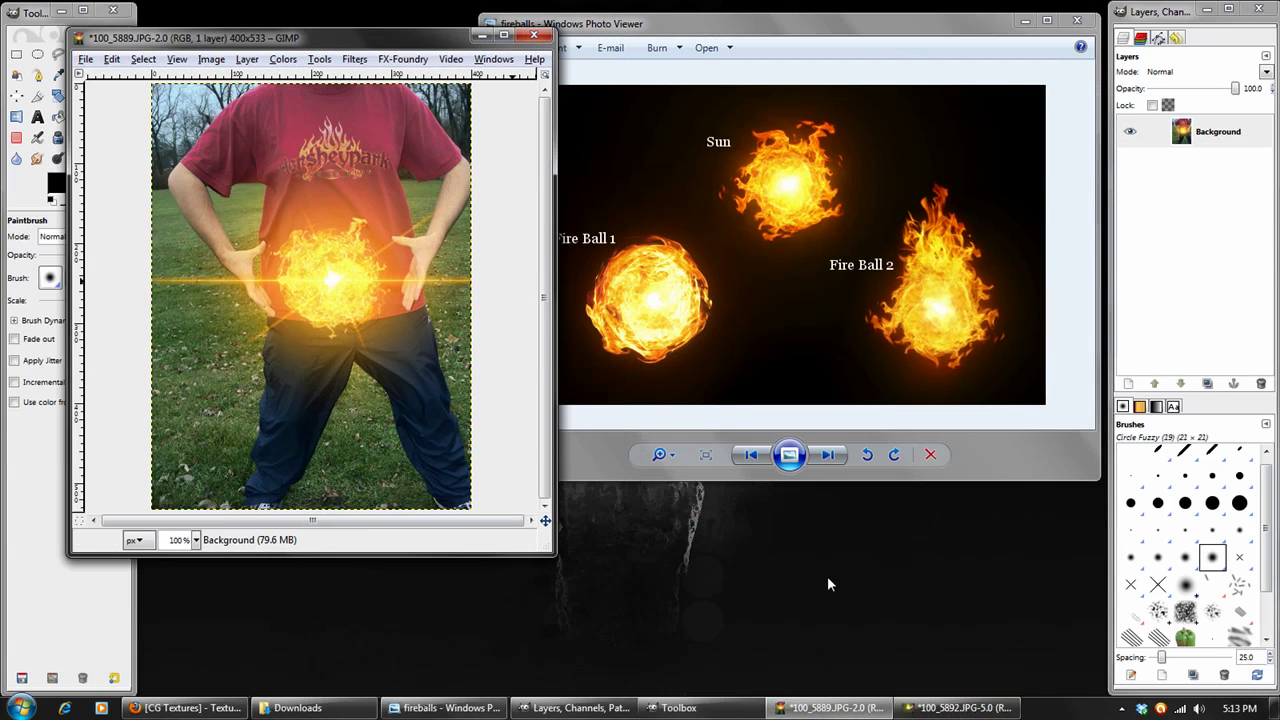
click(960, 707)
drag(826, 160, 789, 216)
drag(358, 42, 336, 84)
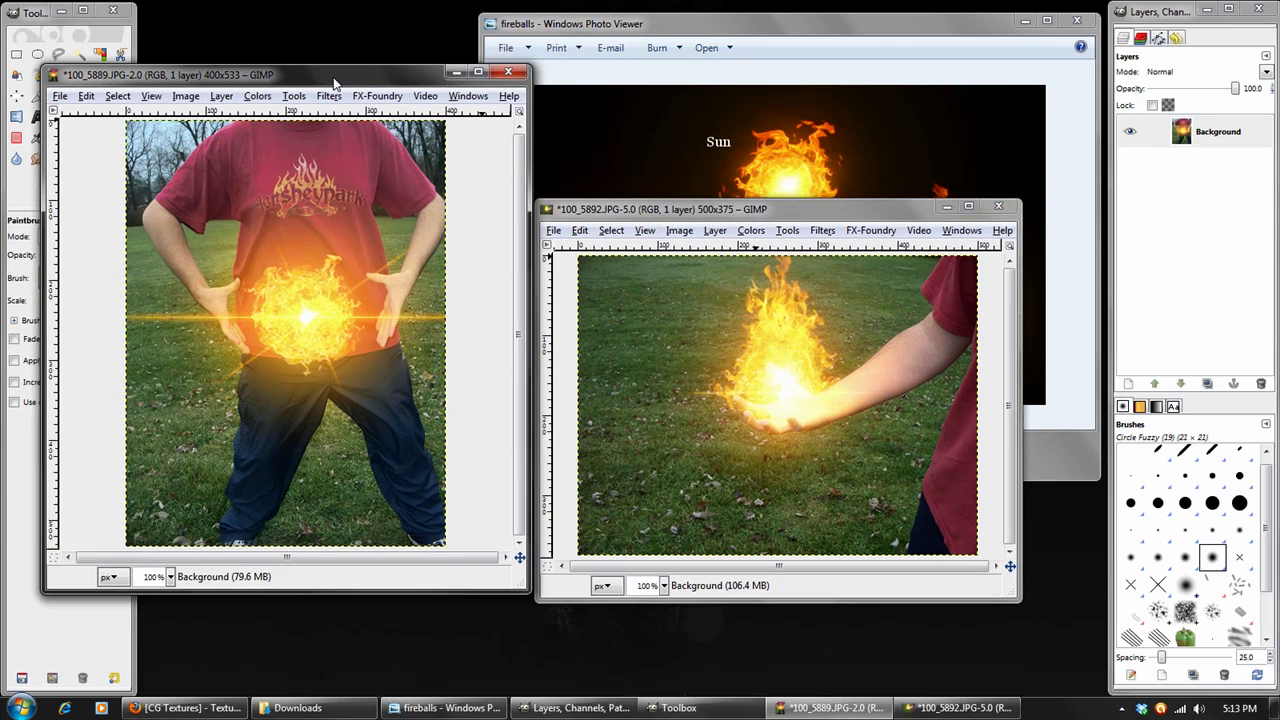
- Close the 100_5889 and 100_5892 images without saving
click(507, 72)
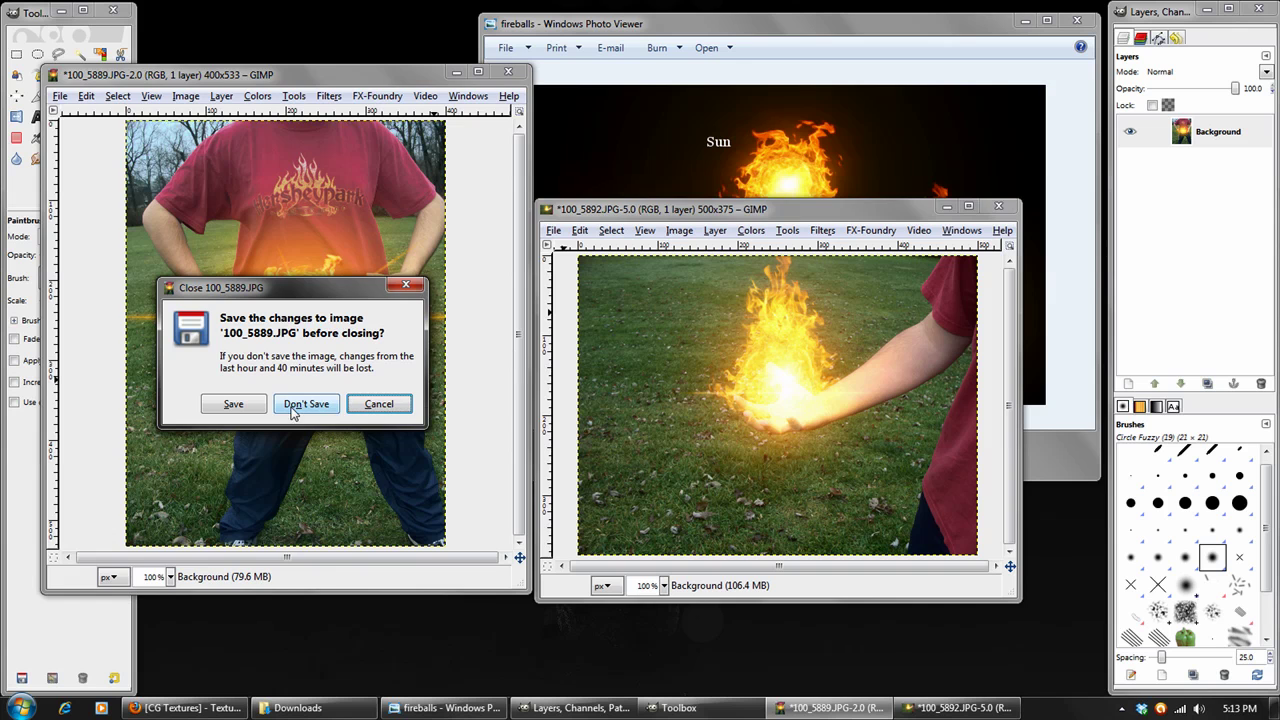
click(302, 404)
click(998, 206)
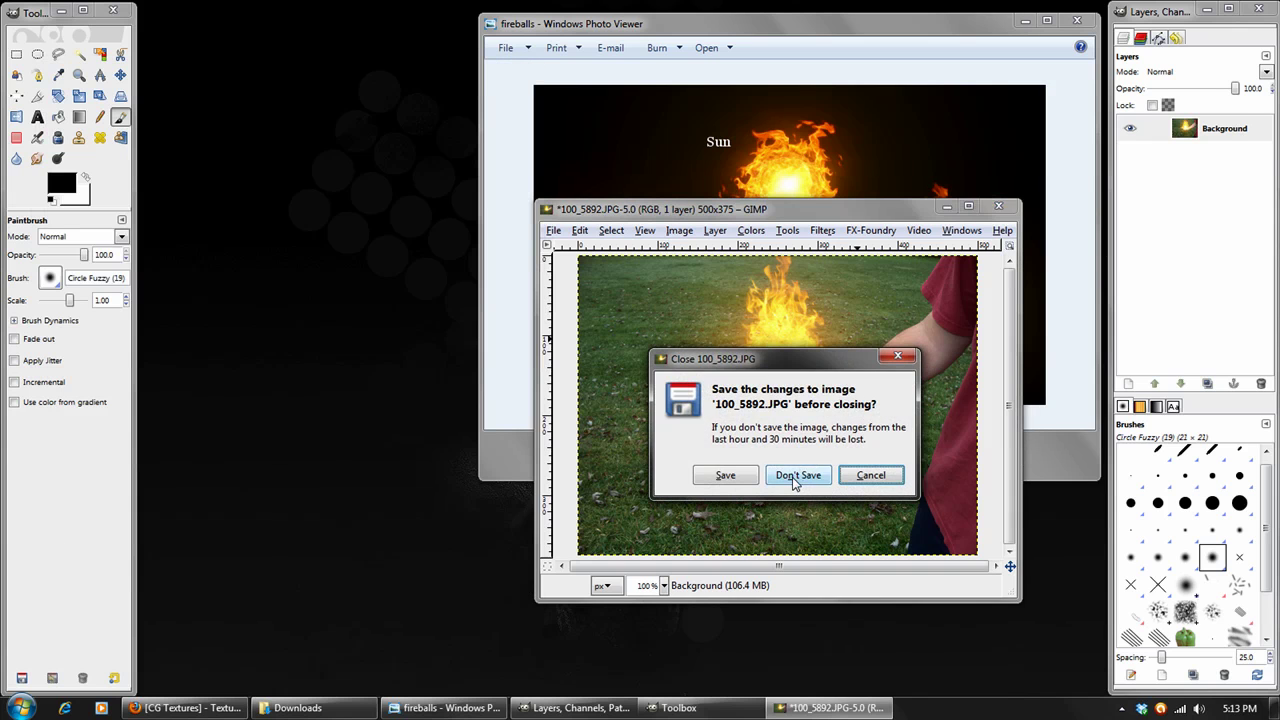
click(797, 476)
- Close the fireballs reference in Photo Viewer and move the empty GIMP window up-left
drag(790, 25, 536, 121)
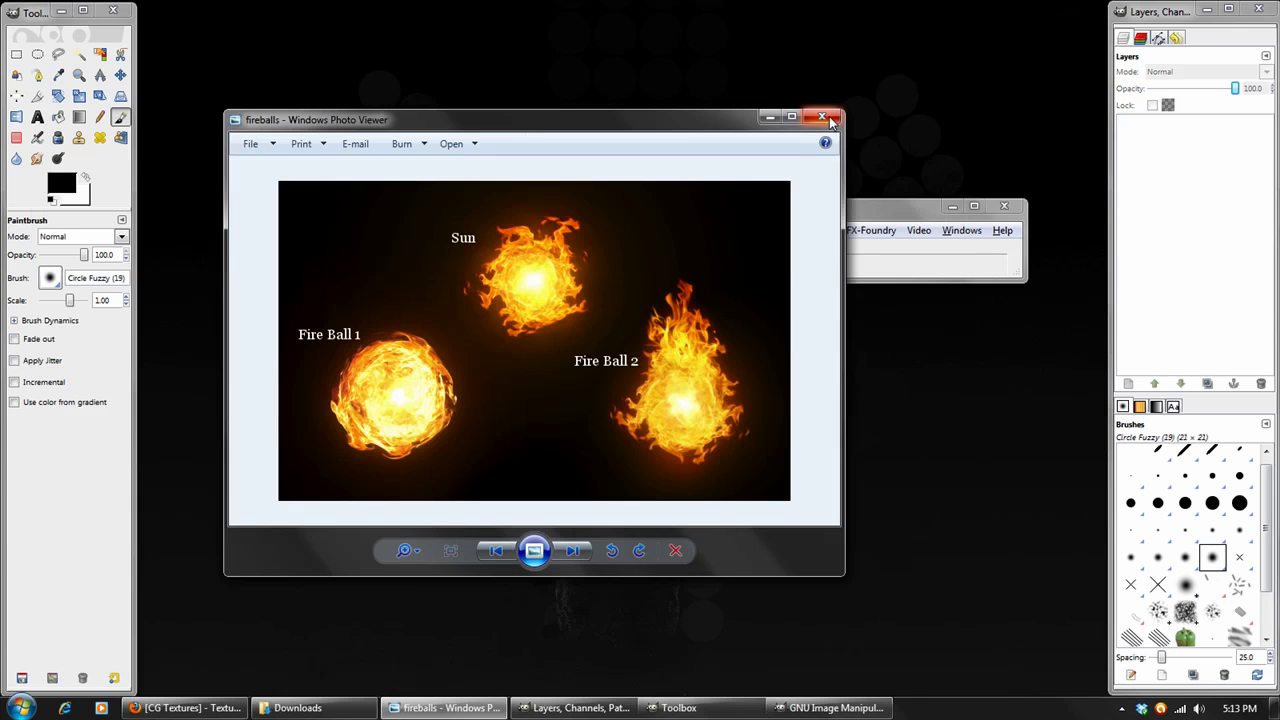
click(822, 118)
drag(775, 207, 453, 157)
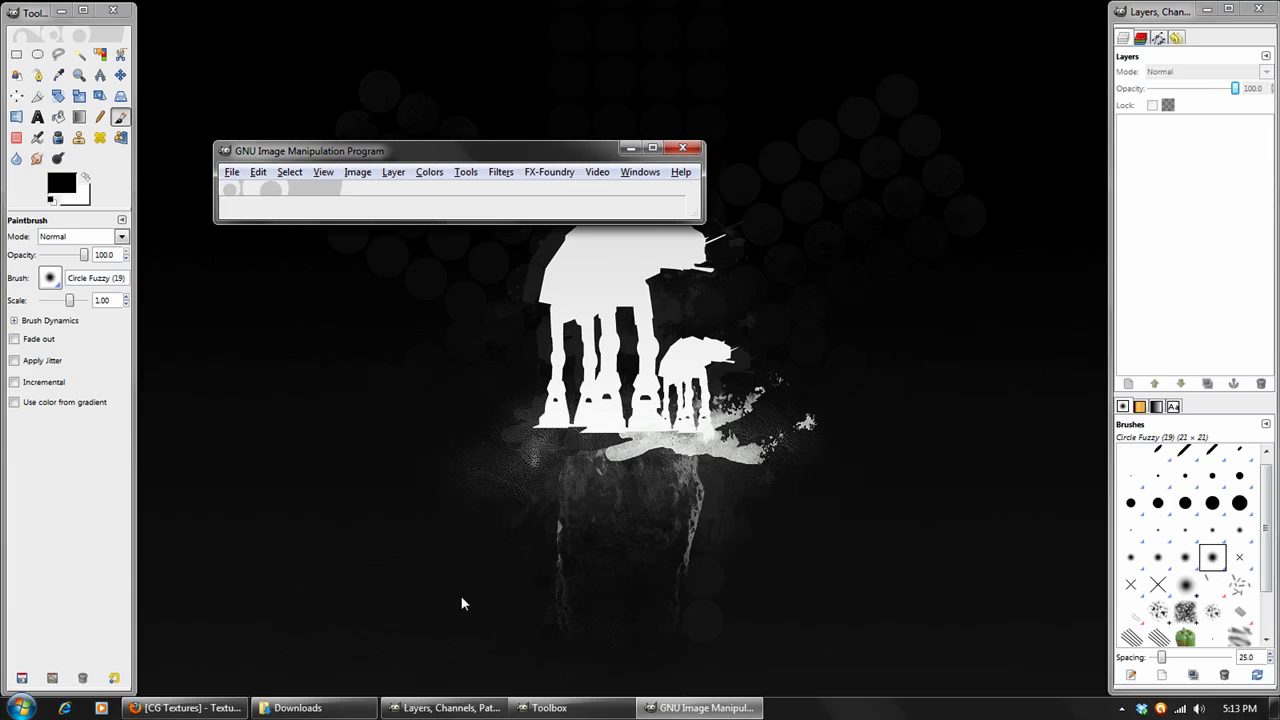
- Create a new 640×400 image and enlarge its window around the canvas
click(230, 174)
click(256, 192)
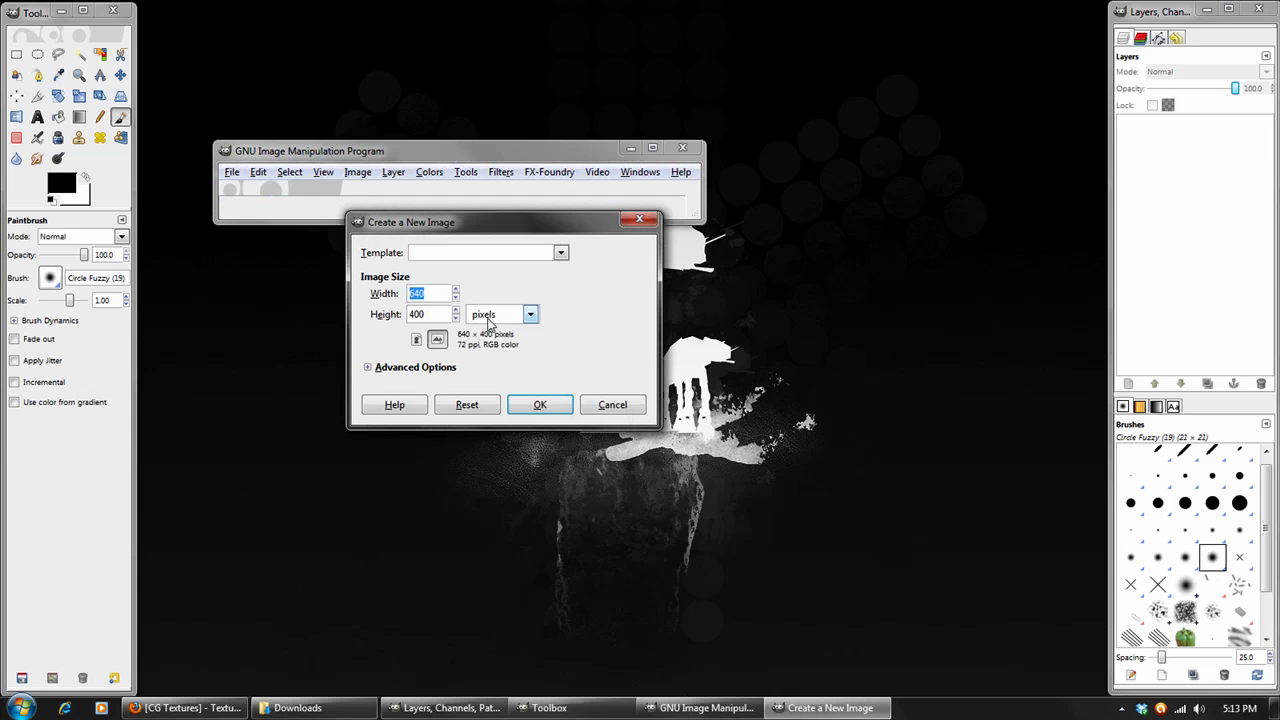
click(537, 400)
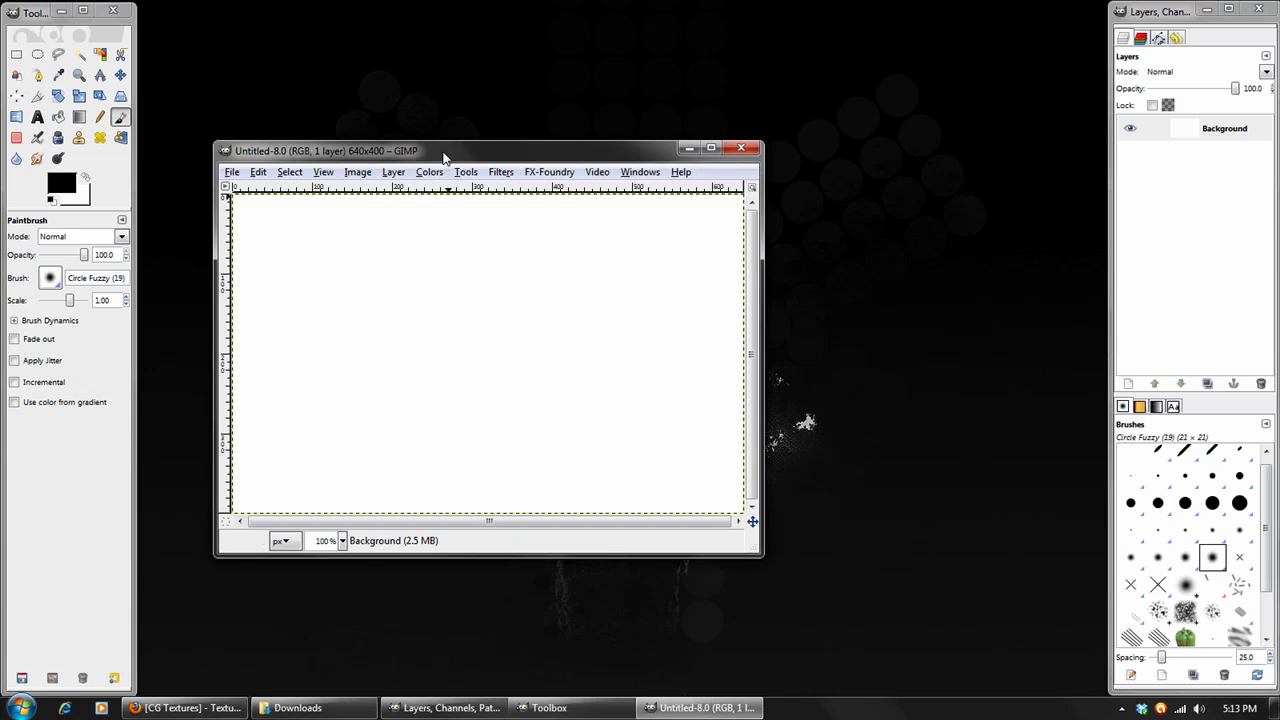
drag(759, 519, 856, 587)
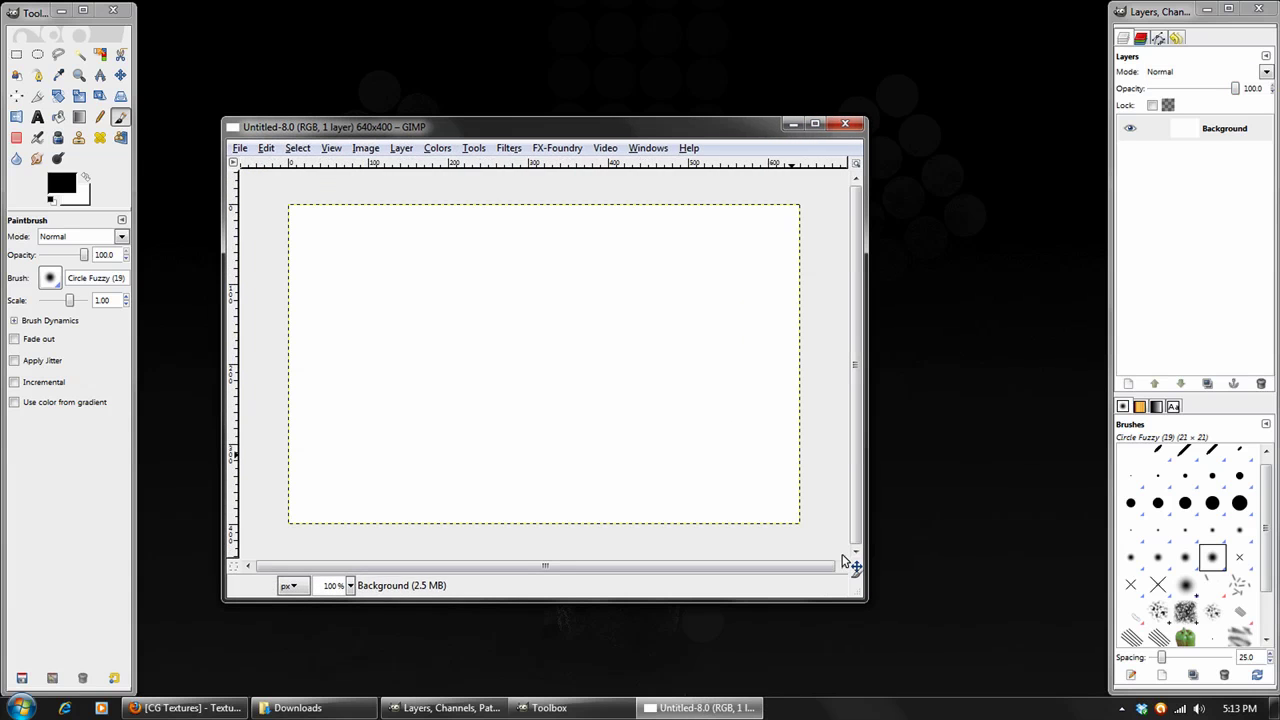
- Fill the whole canvas with the black foreground colour via Edit > Fill with FG Color
click(437, 148)
mouse_move(266, 148)
click(335, 382)
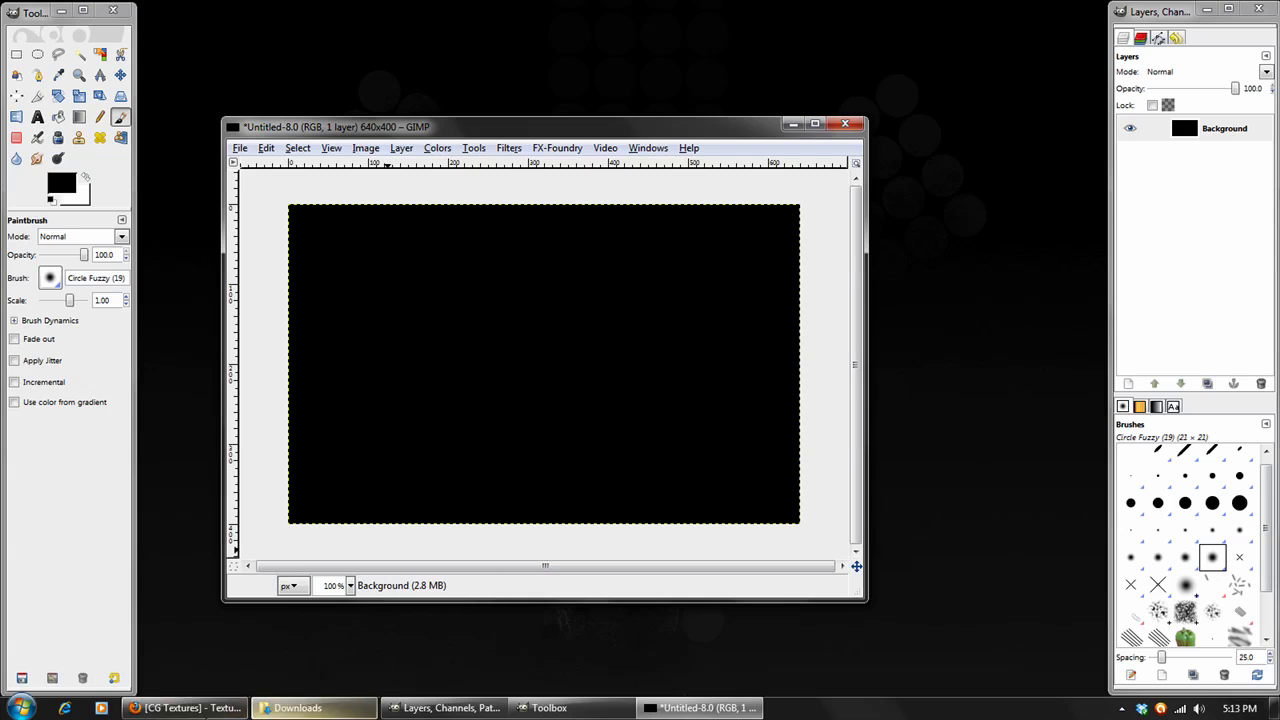
- Bring up the CG Textures page in Firefox and browse the deviantART fire photos
click(190, 708)
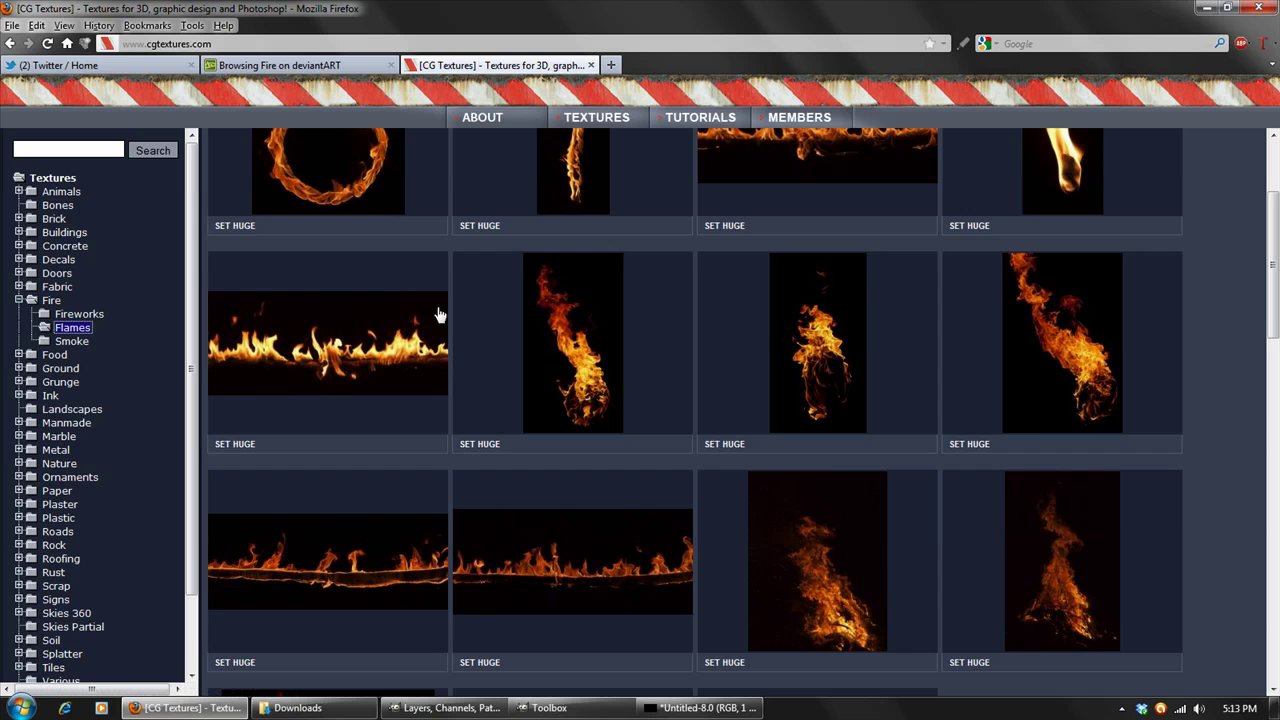
scroll(447, 307, up, 3)
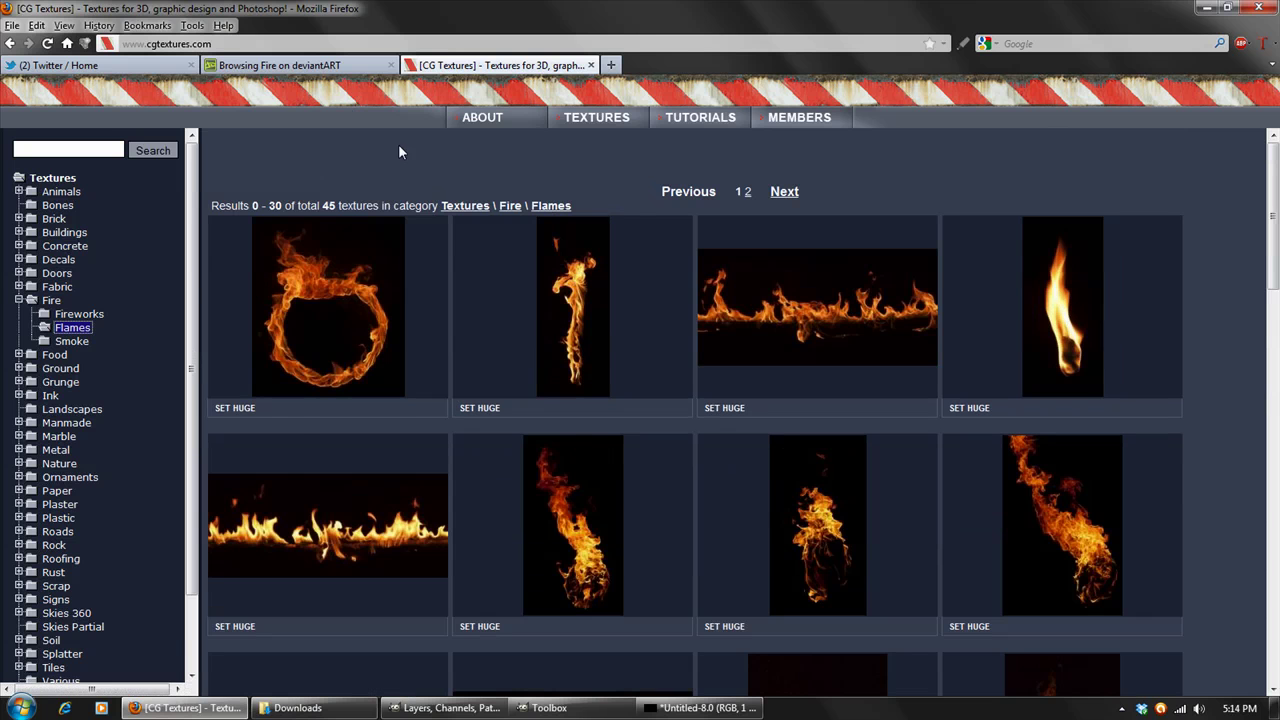
click(240, 65)
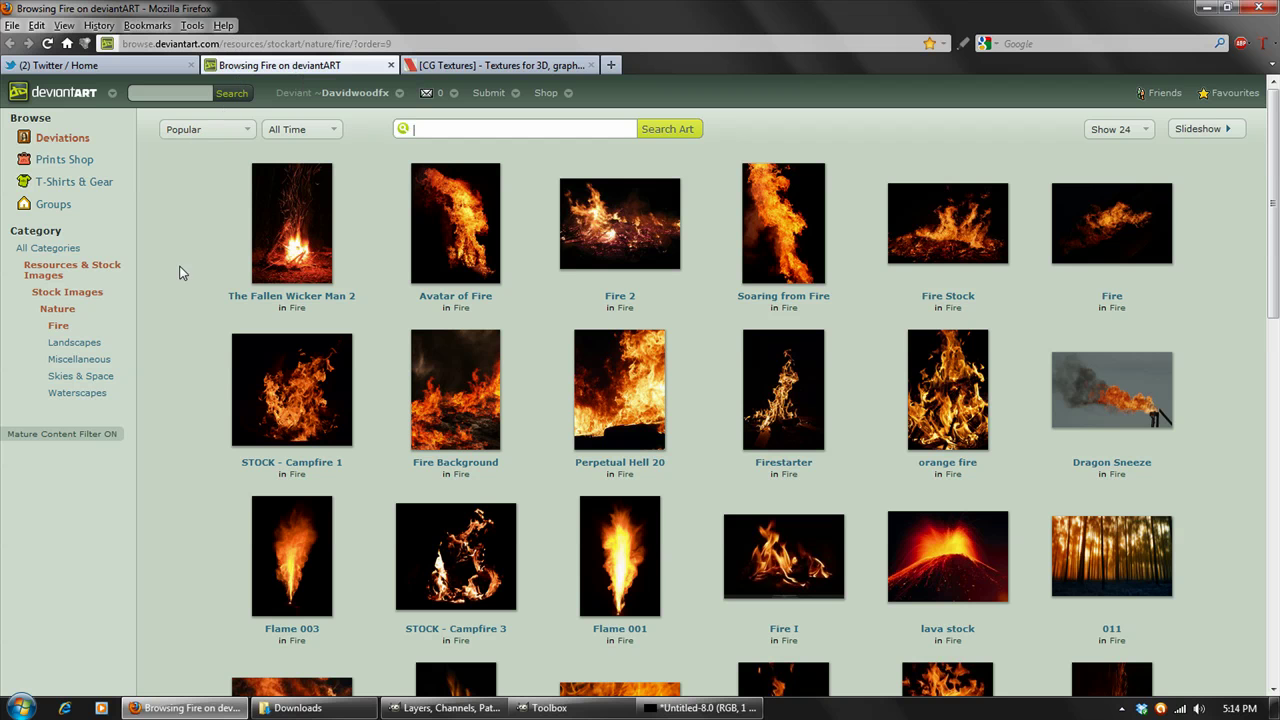
scroll(181, 251, down, 5)
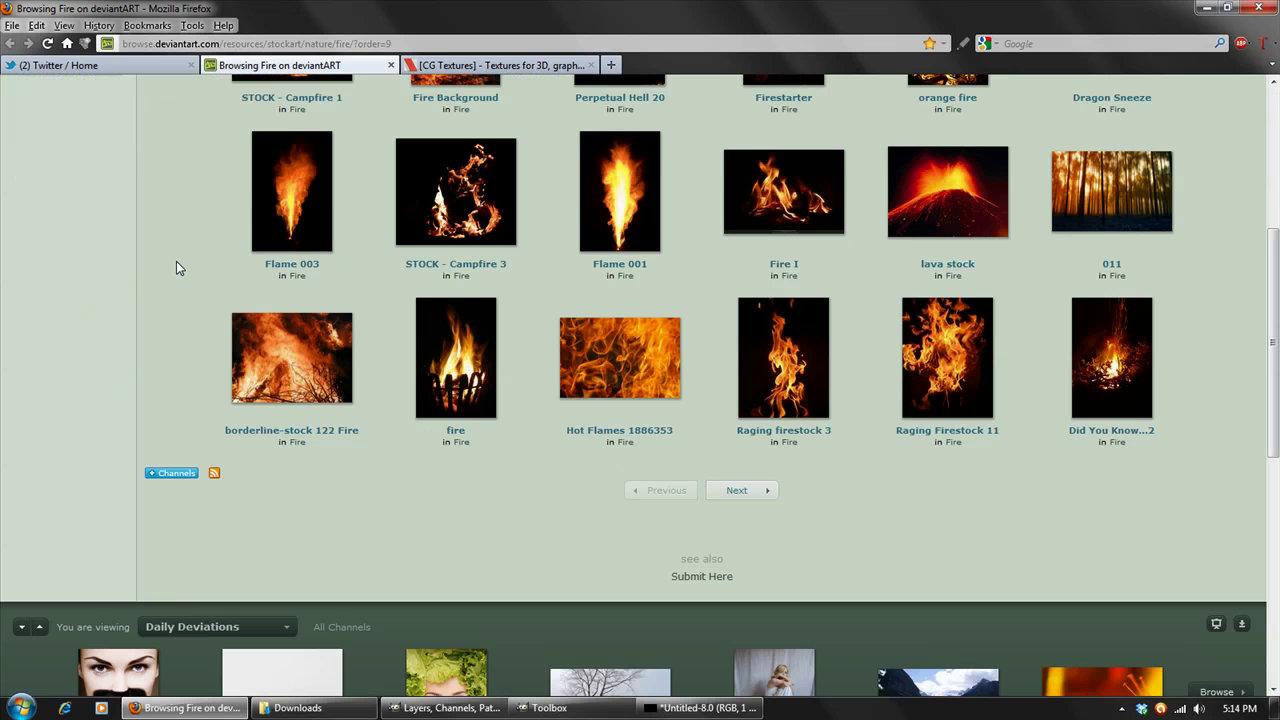
scroll(170, 267, up, 5)
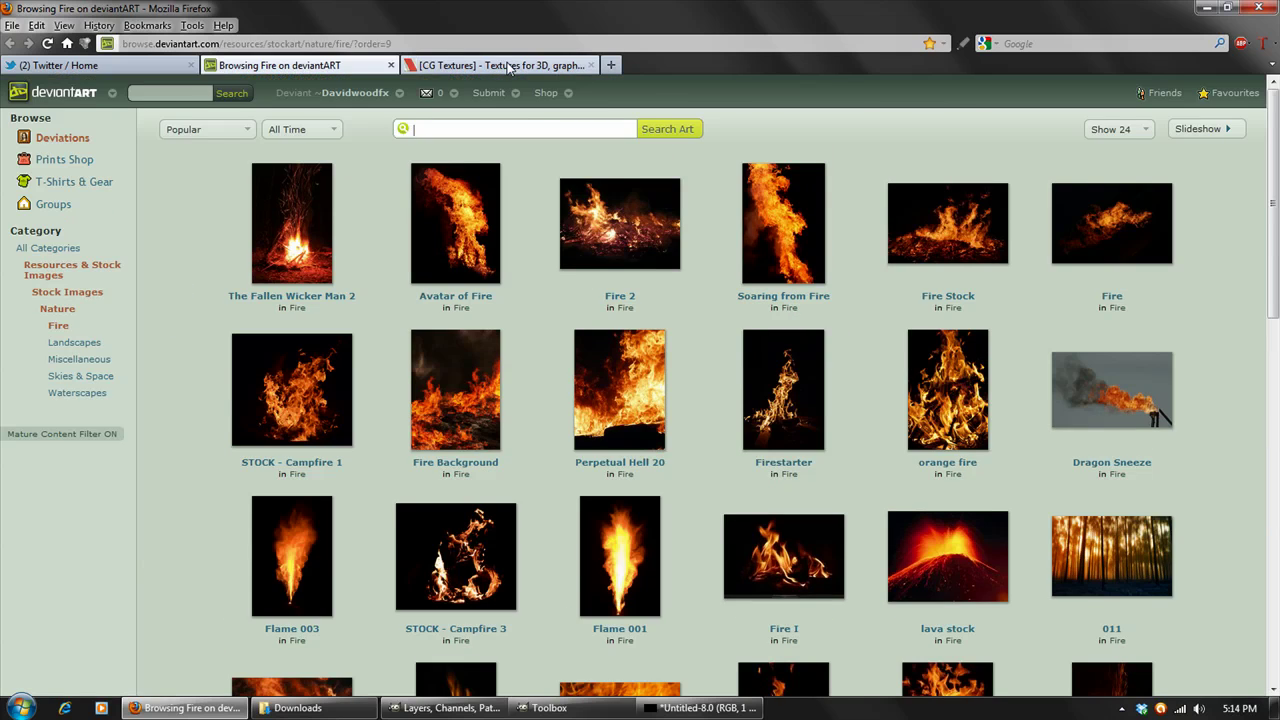
- Scroll through the CG Textures Fire › Flames gallery of 45 flame textures
click(510, 66)
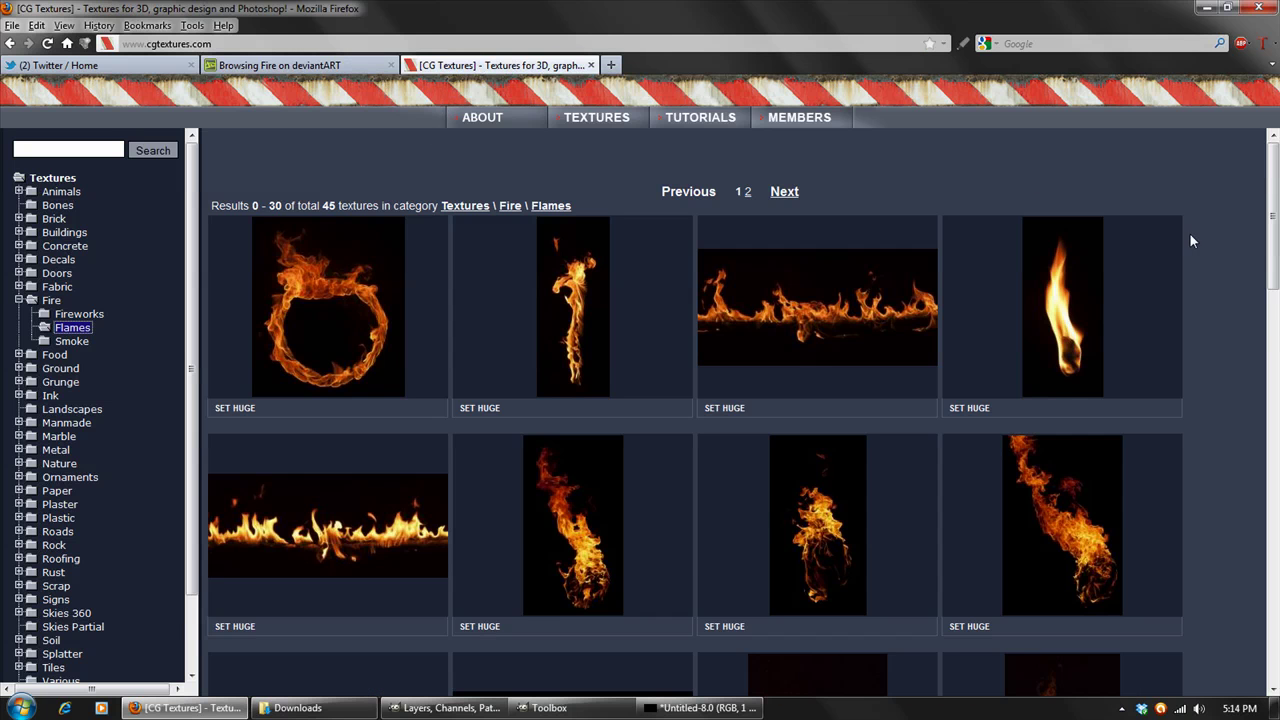
scroll(1205, 321, down, 3)
scroll(1205, 321, up, 3)
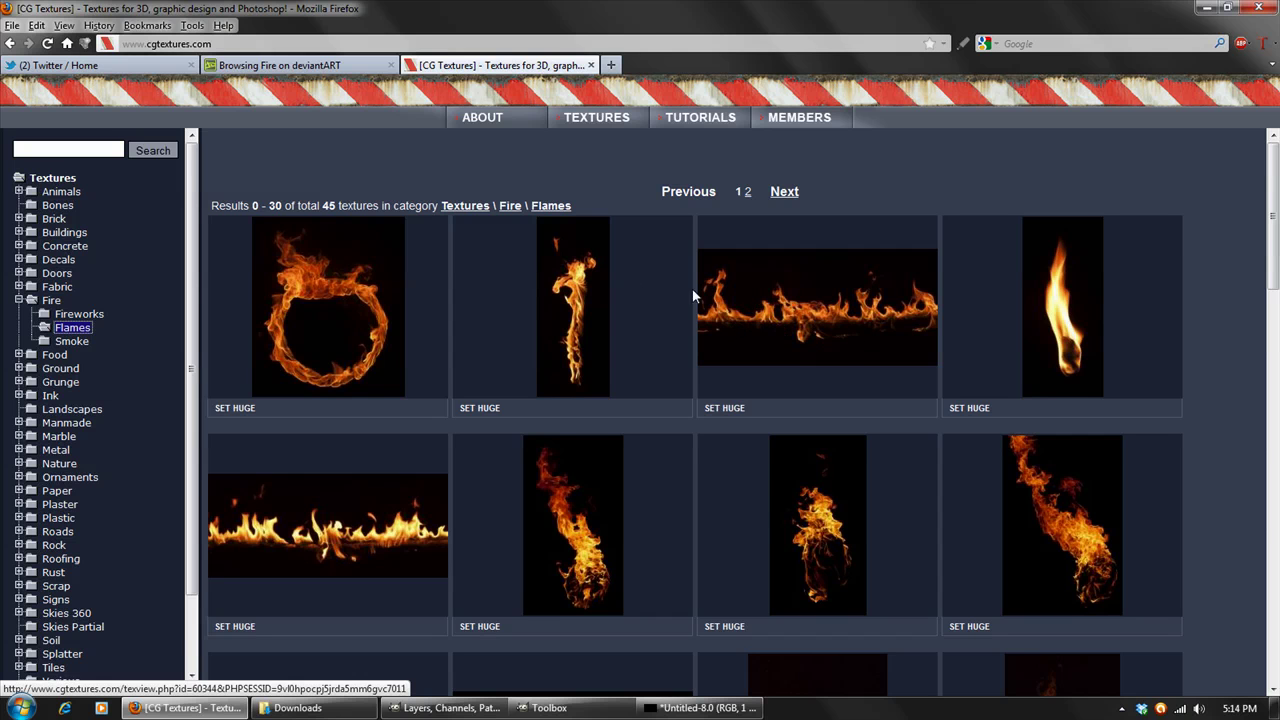
scroll(1209, 271, down, 8)
scroll(1209, 271, down, 5)
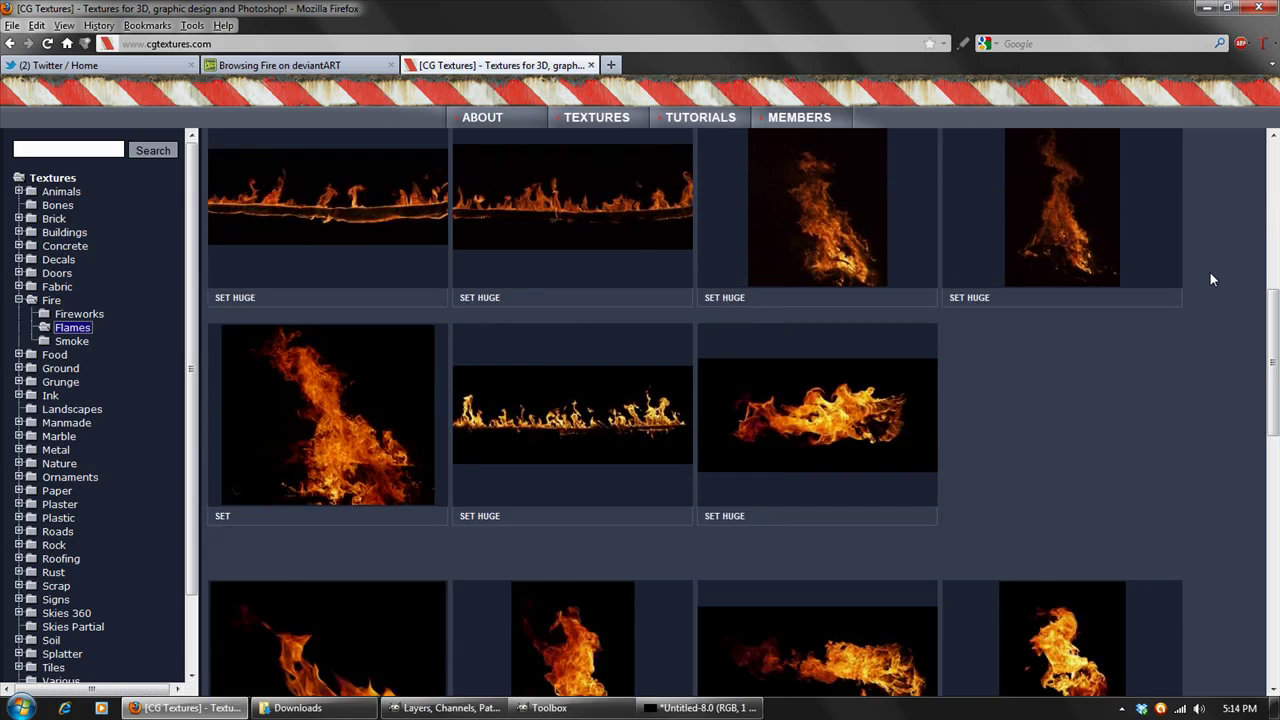
scroll(835, 281, up, 2)
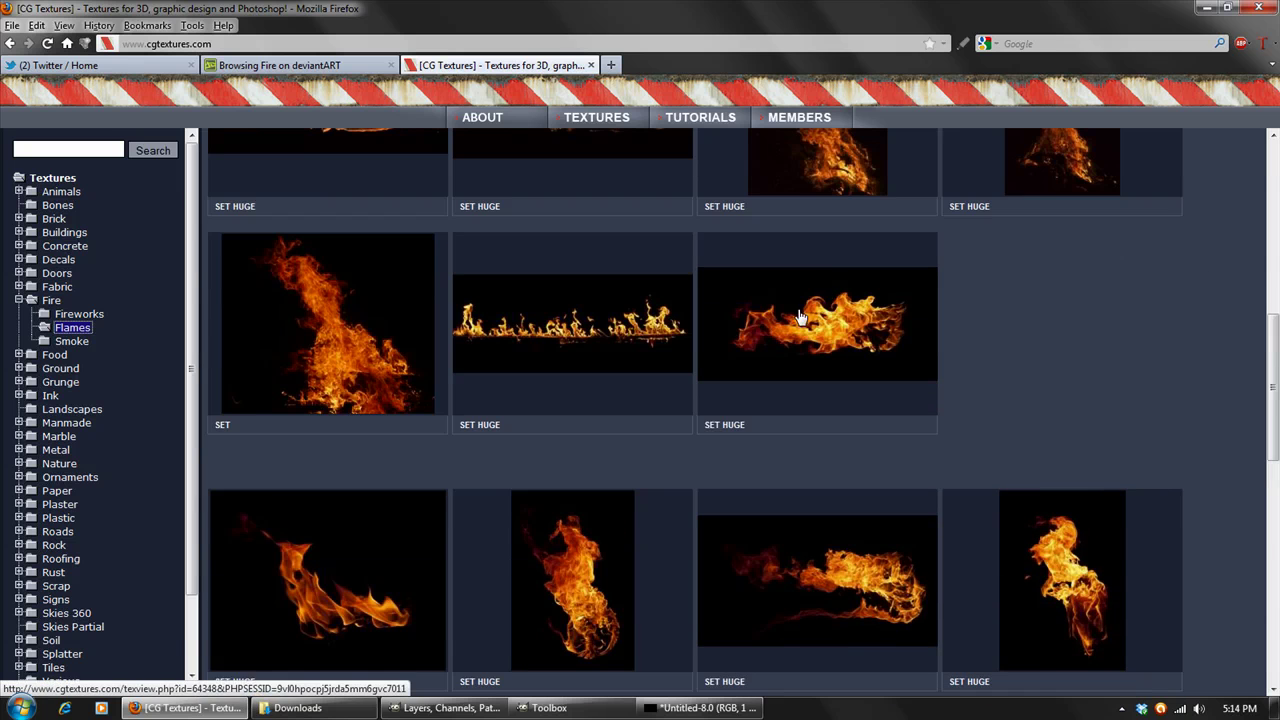
scroll(838, 341, down, 7)
scroll(600, 293, up, 2)
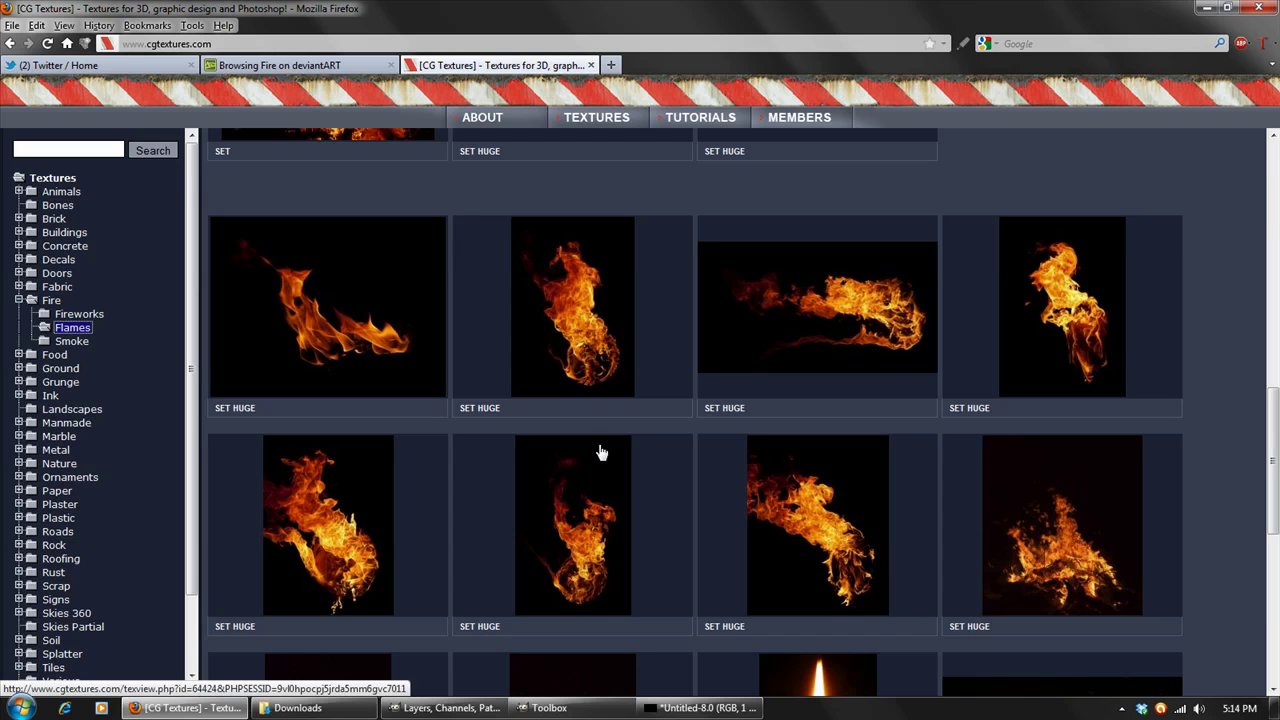
scroll(951, 317, up, 4)
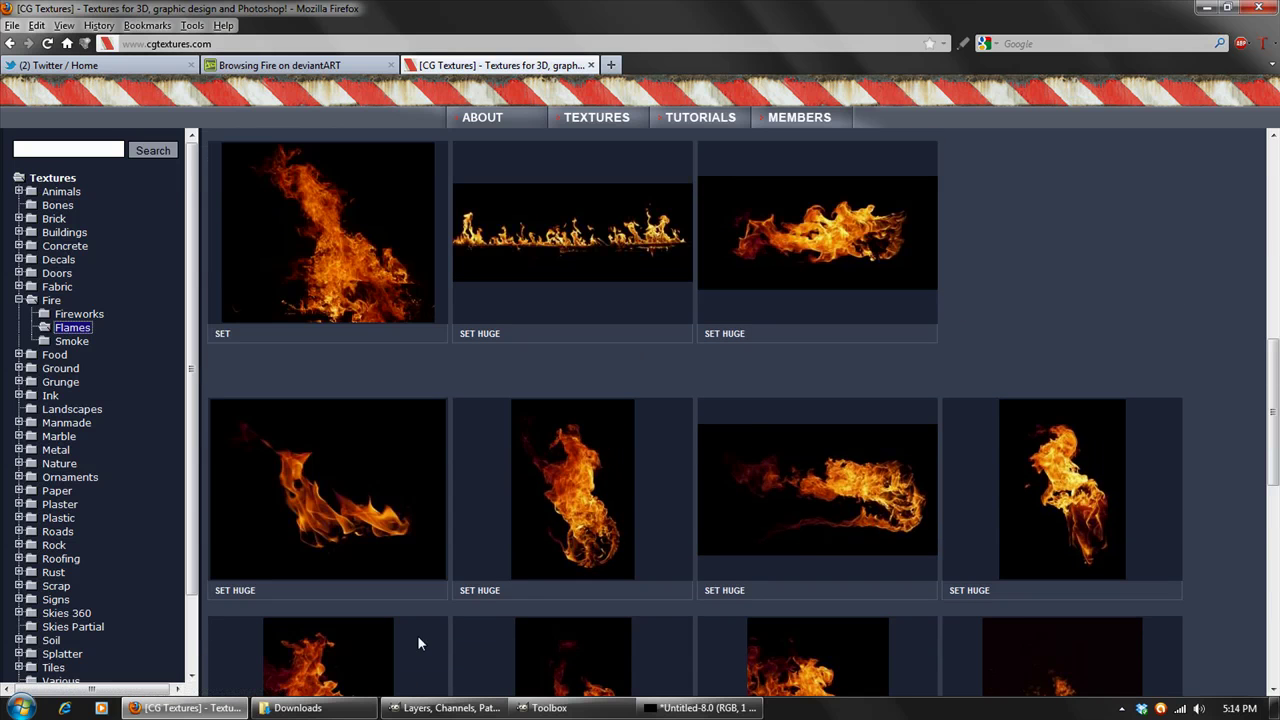
- Drag Flames0022_1_S.jpg from Downloads onto the black GIMP canvas as a new layer
click(187, 708)
click(297, 708)
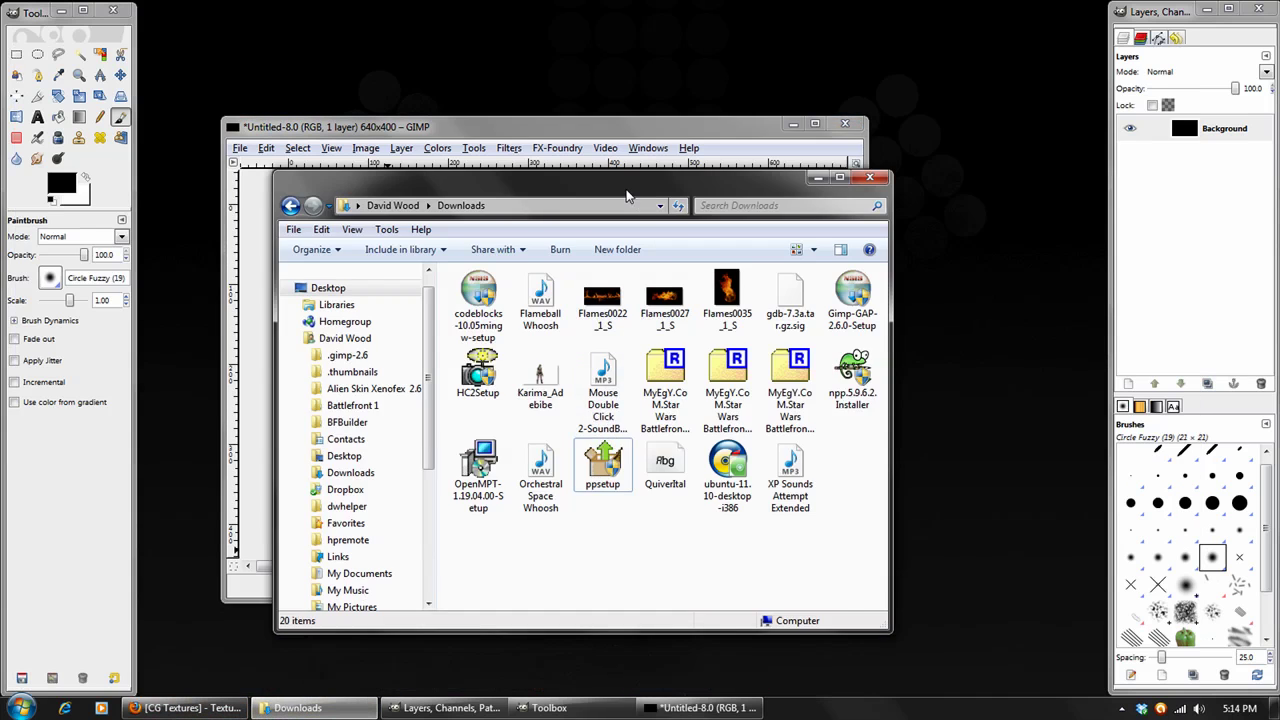
drag(622, 190, 797, 220)
click(779, 330)
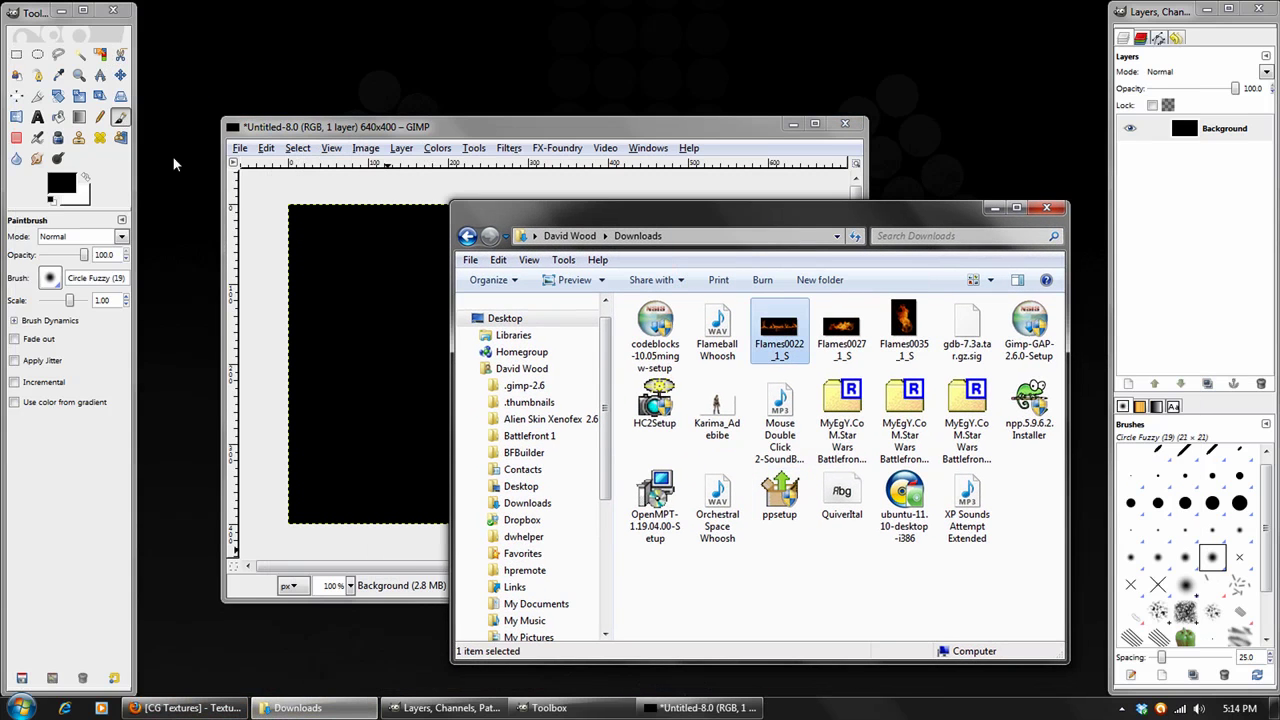
drag(280, 220, 281, 221)
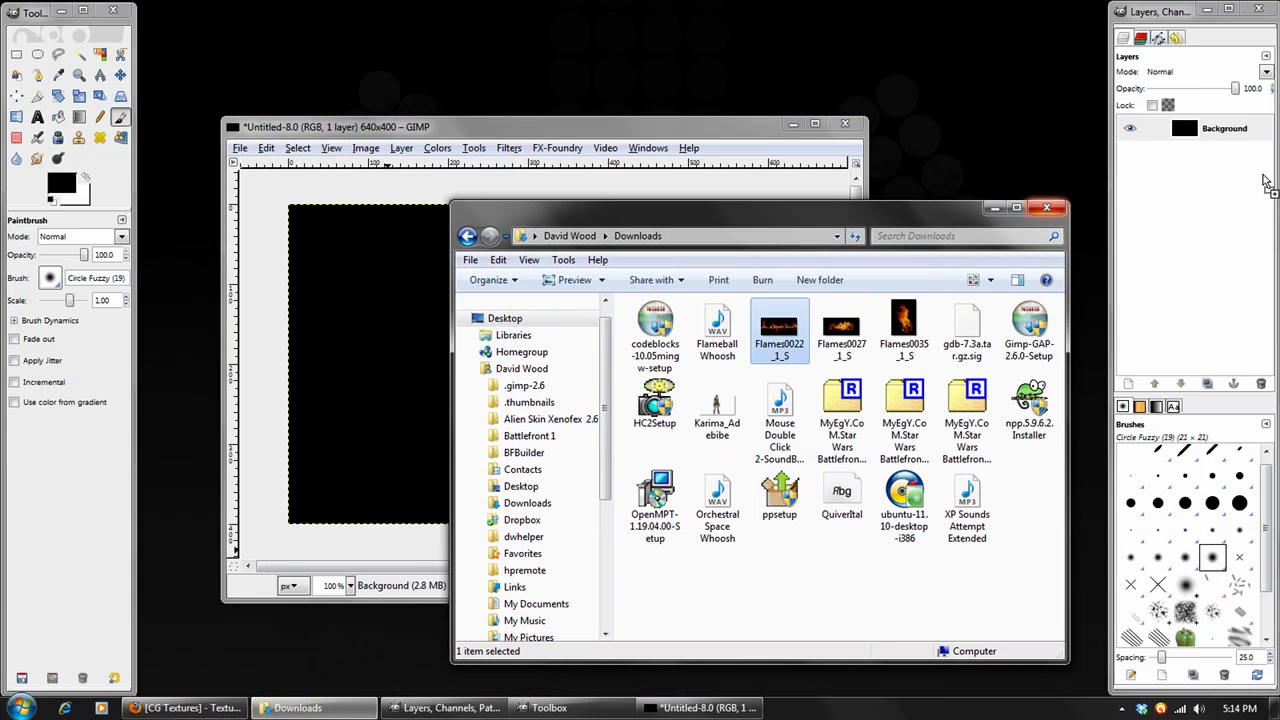
click(995, 208)
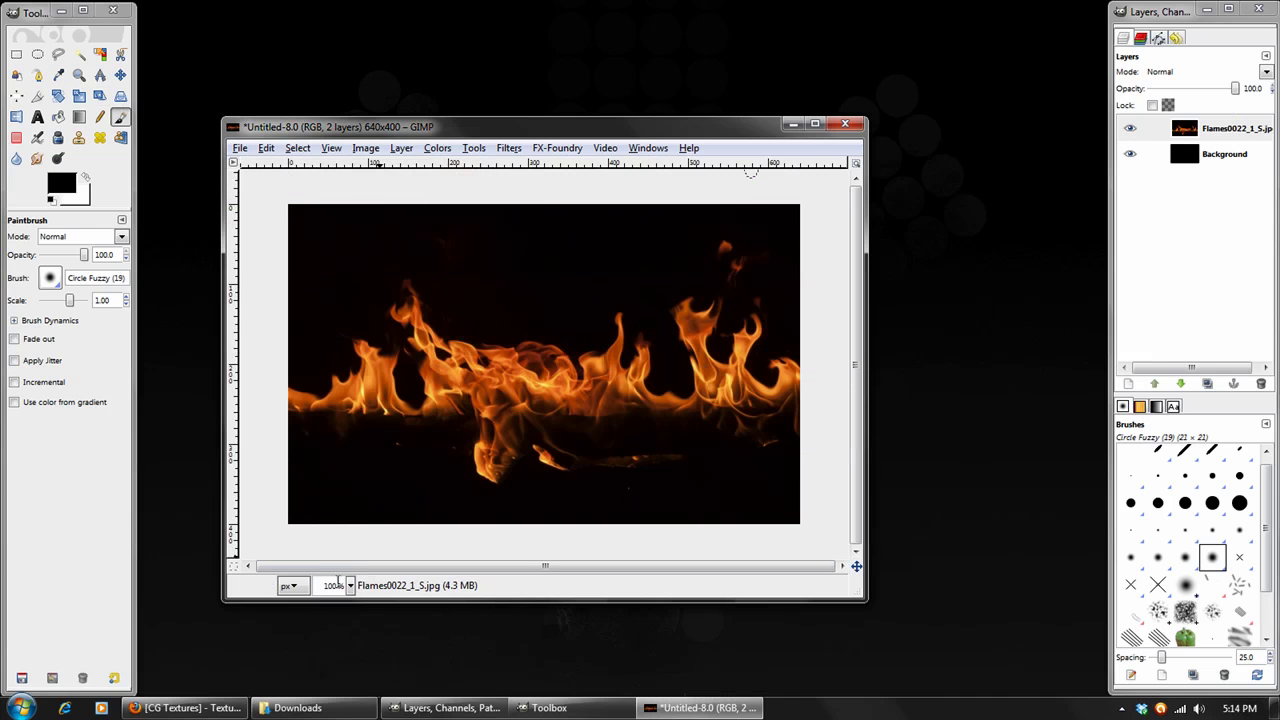
- Scale the flames layer down to about 520×254 with Keep aspect enabled
scroll(349, 586, down, 2)
click(76, 97)
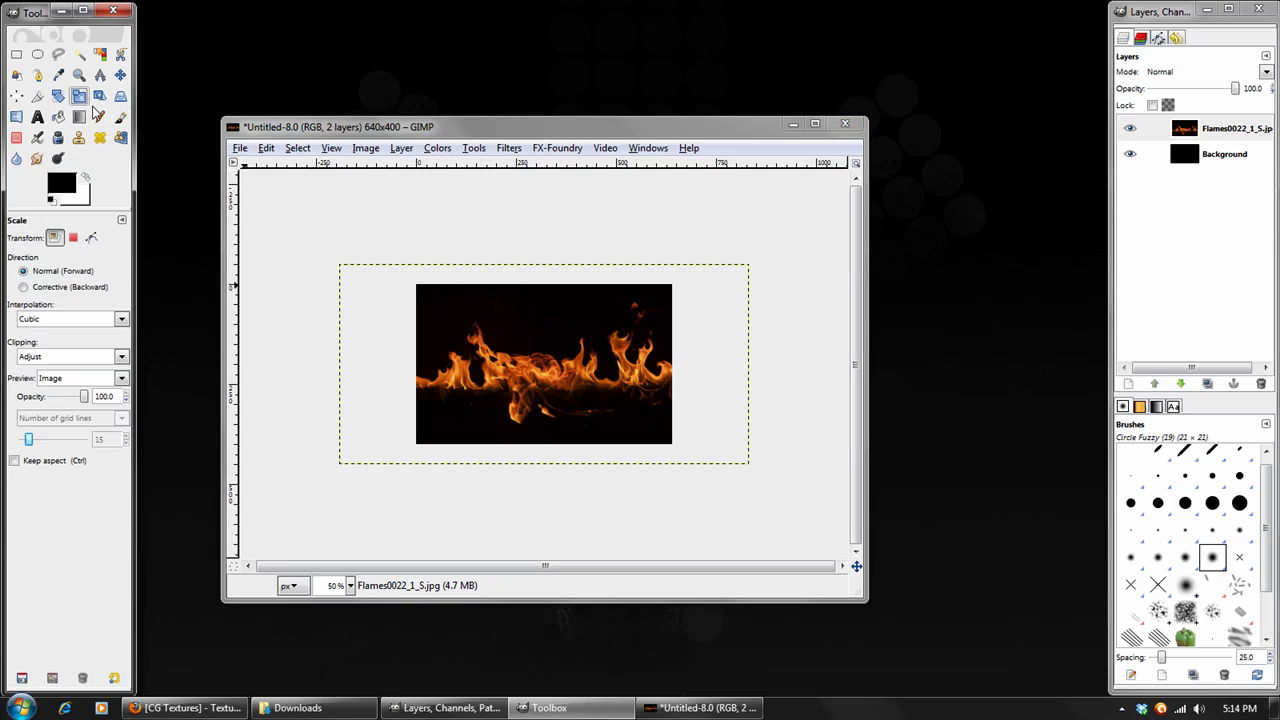
click(527, 358)
click(207, 176)
drag(339, 268, 588, 366)
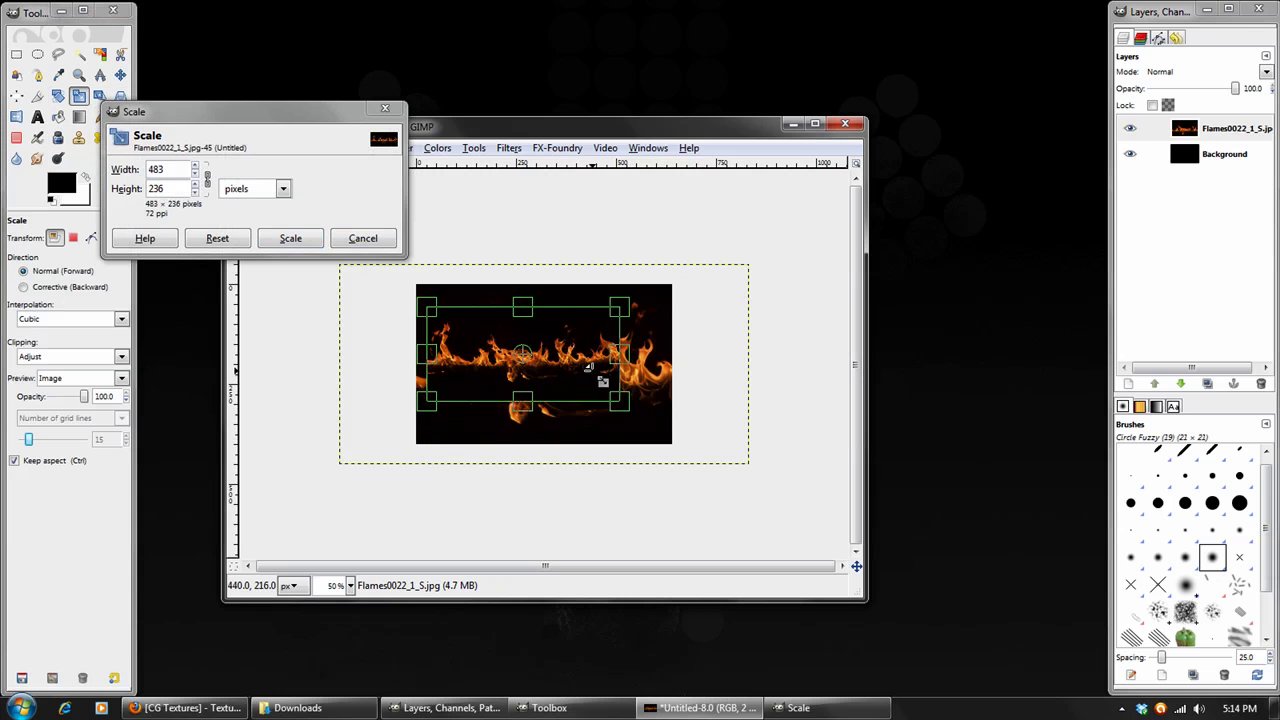
click(290, 238)
- View at 100% and shift the flames layer slightly right and down inside the canvas
key(1)
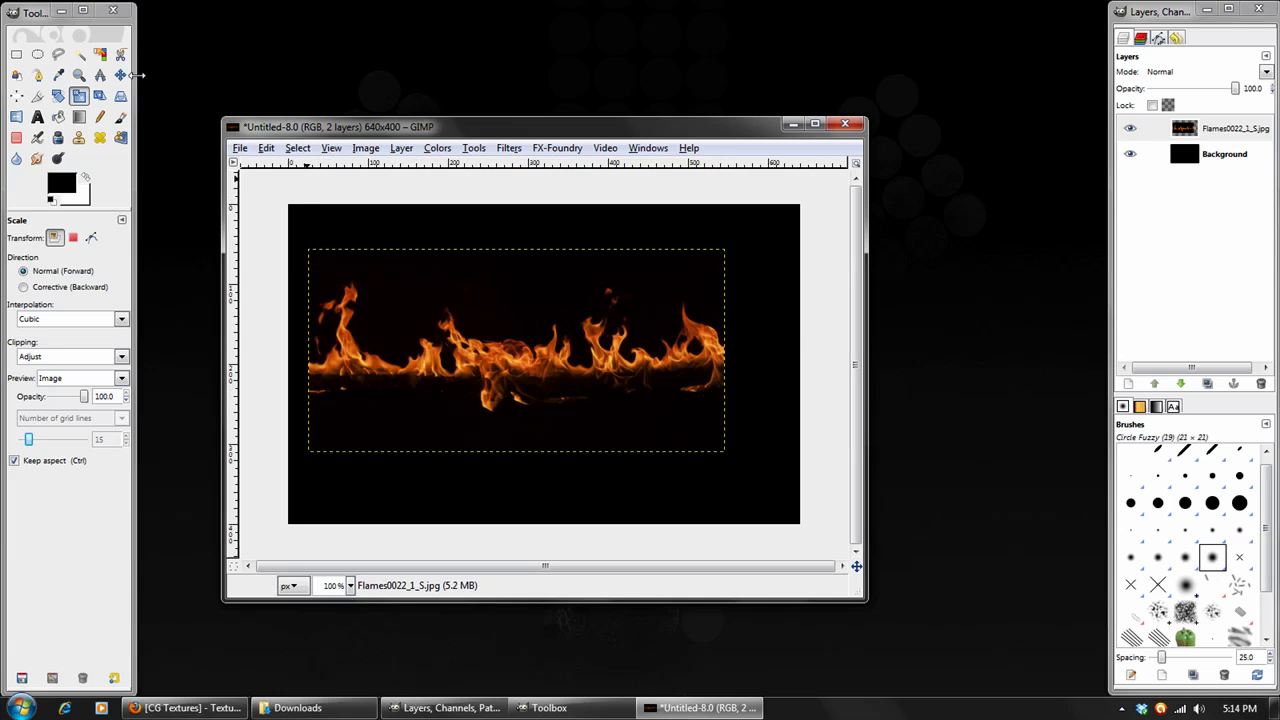
click(121, 75)
drag(522, 226, 547, 240)
- Apply Filters > Distorts > Polar Coordinates to the flames with Map from top unchecked
click(509, 148)
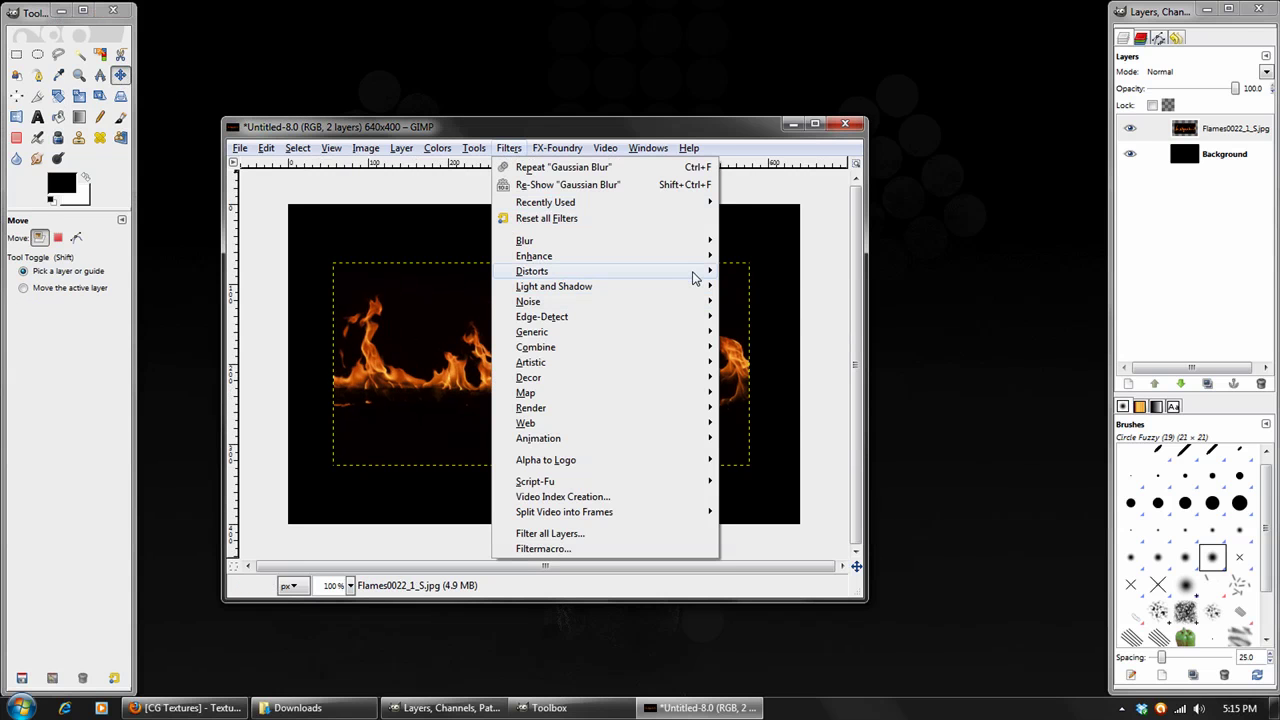
mouse_move(696, 279)
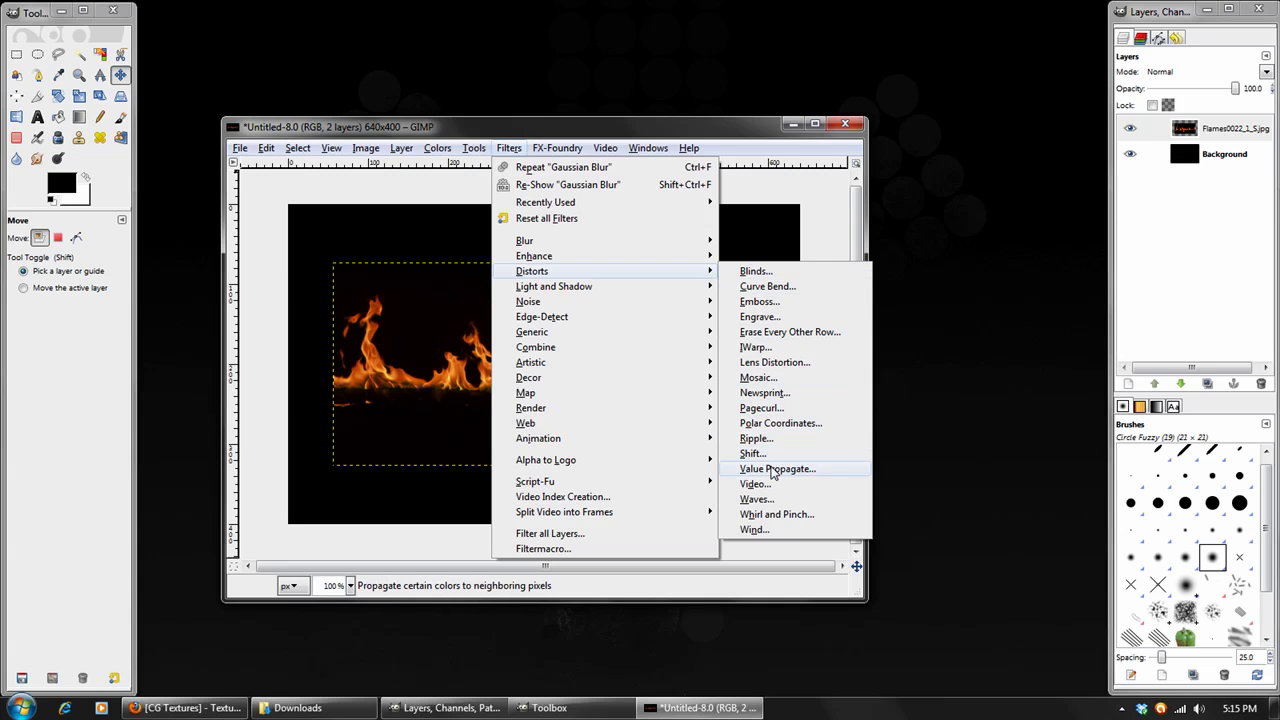
click(772, 424)
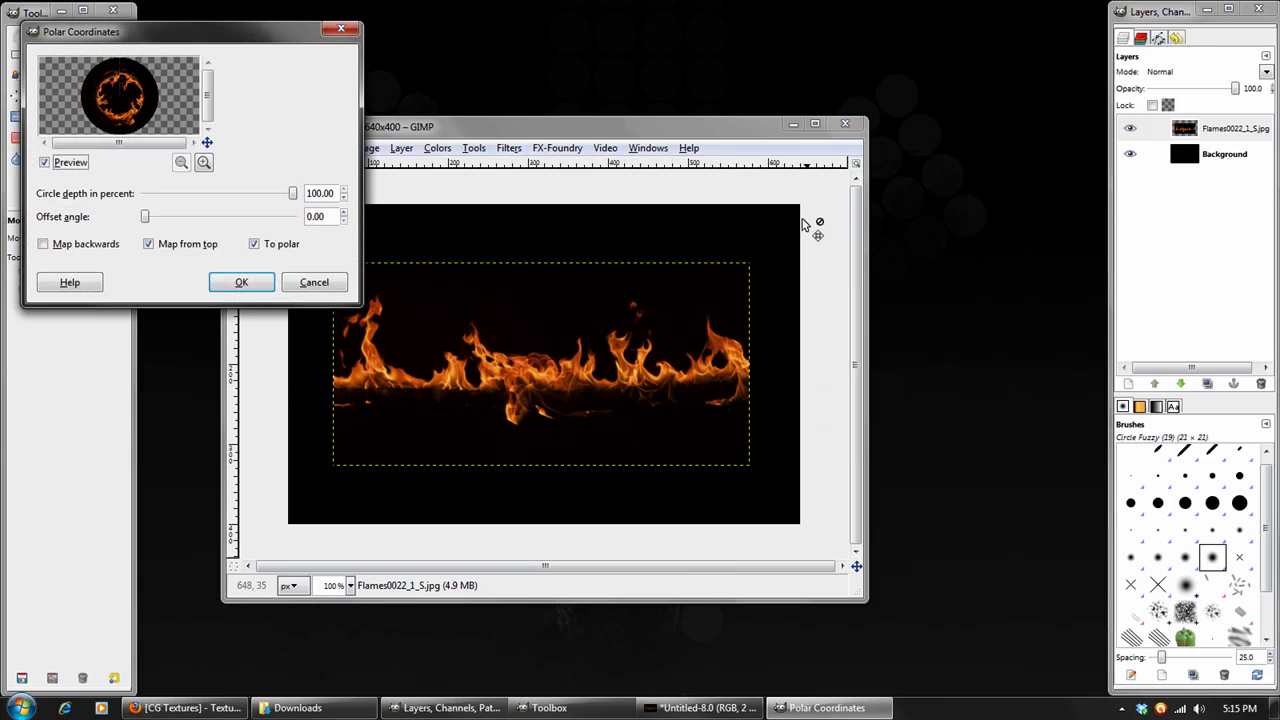
drag(143, 36, 887, 140)
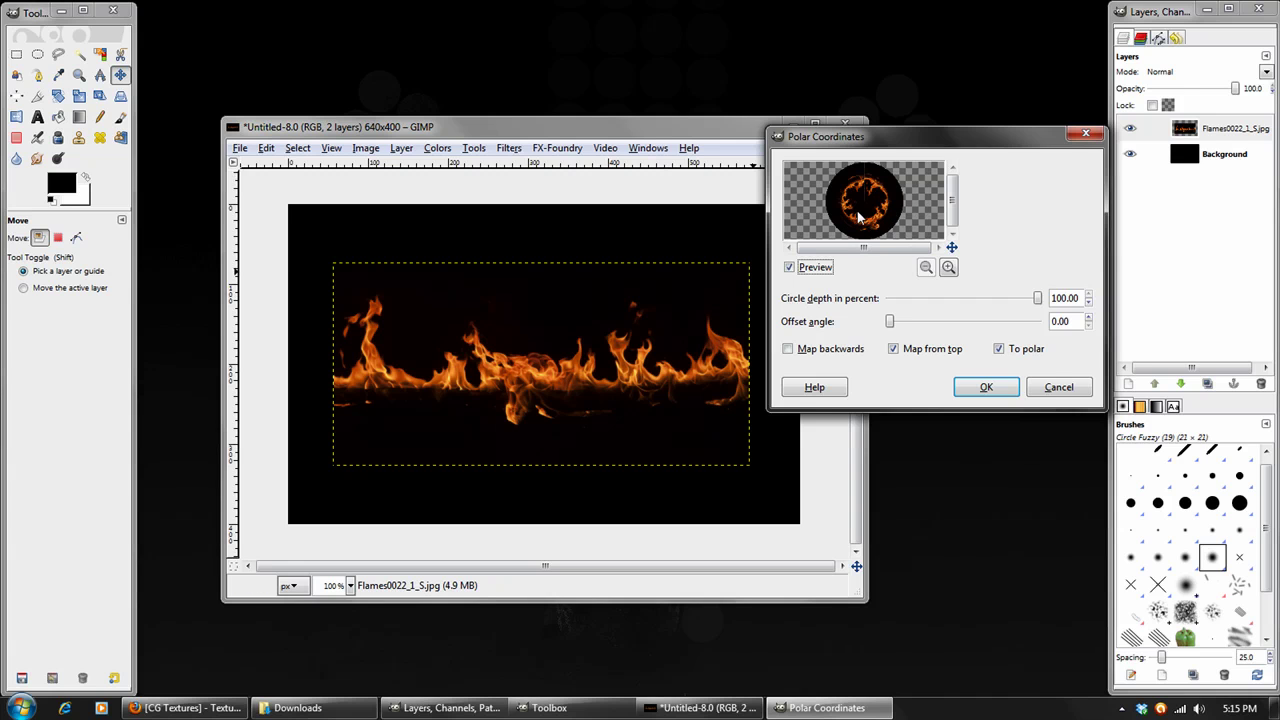
click(892, 349)
click(894, 350)
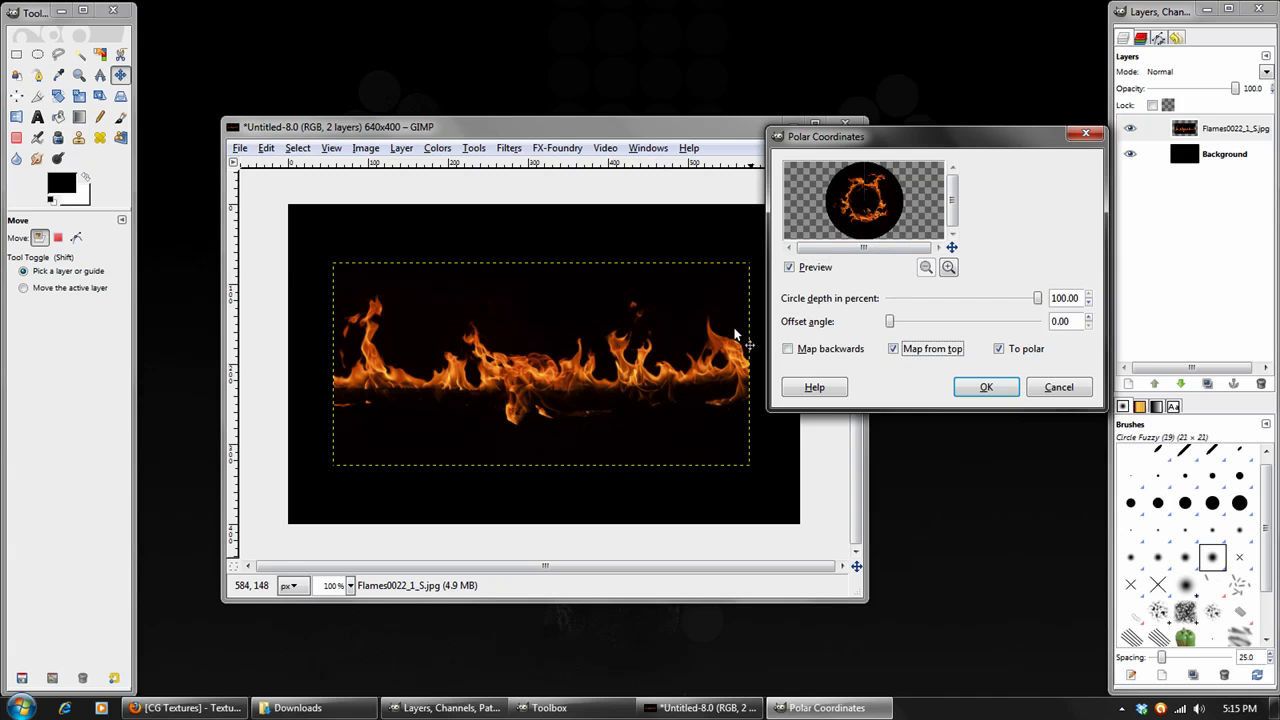
click(894, 349)
click(984, 385)
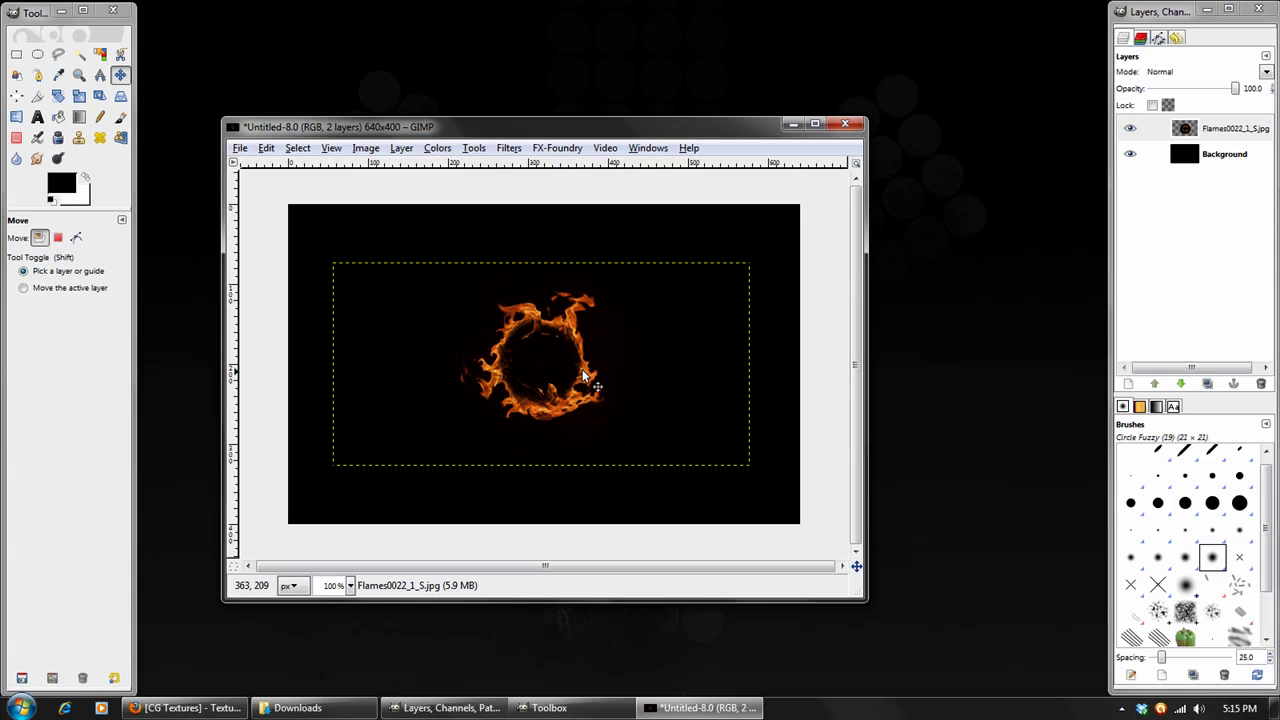
- Duplicate the flame ring layer and set the copy's mode to Lighten only
drag(503, 128, 490, 109)
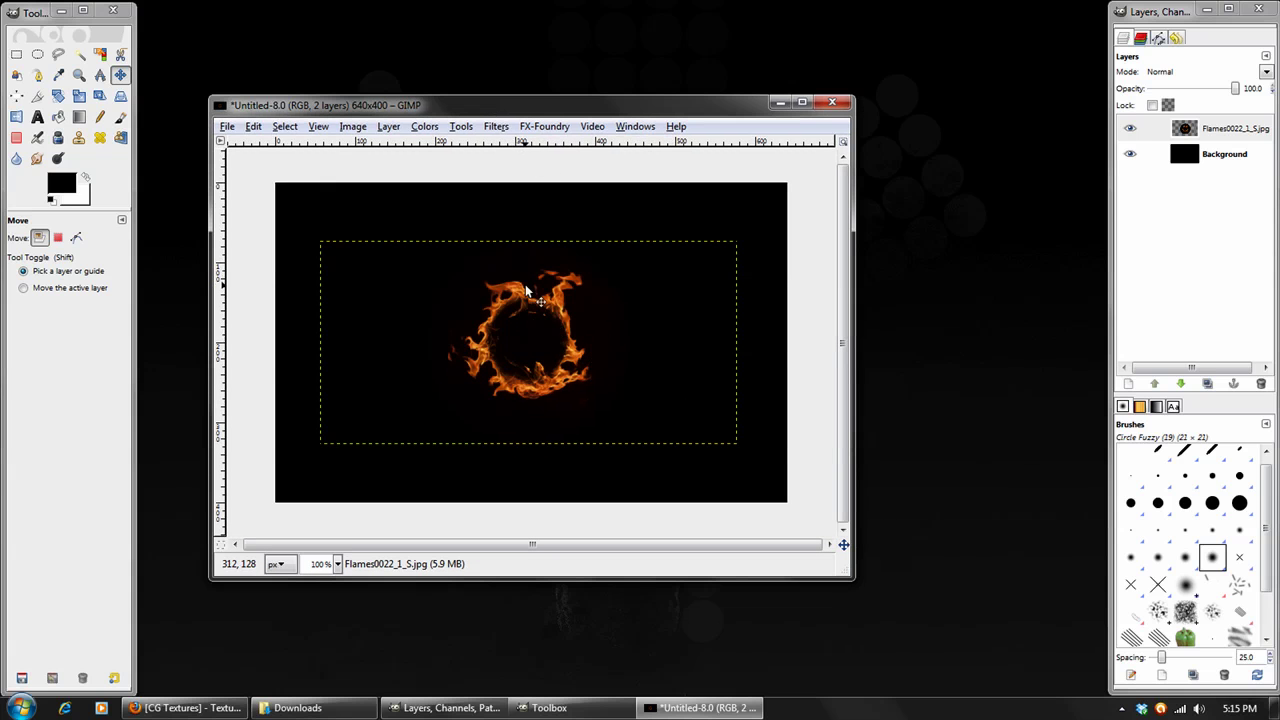
click(1207, 384)
click(1175, 76)
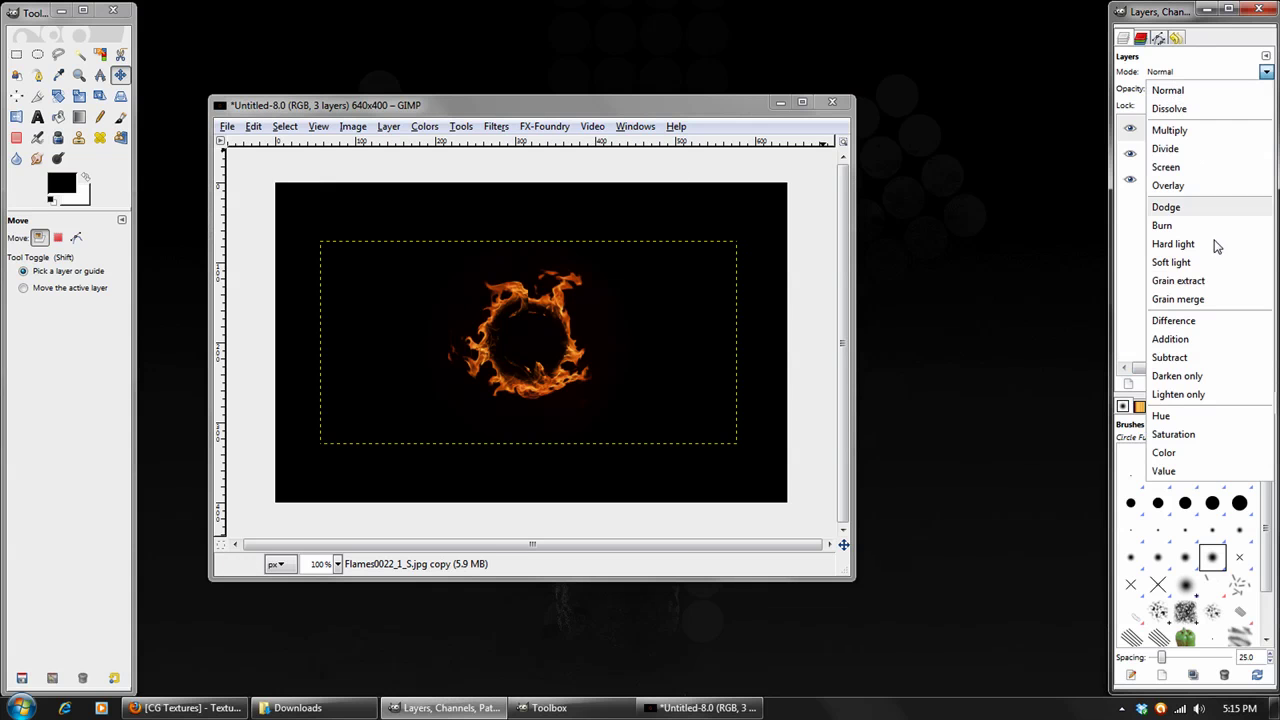
click(1180, 394)
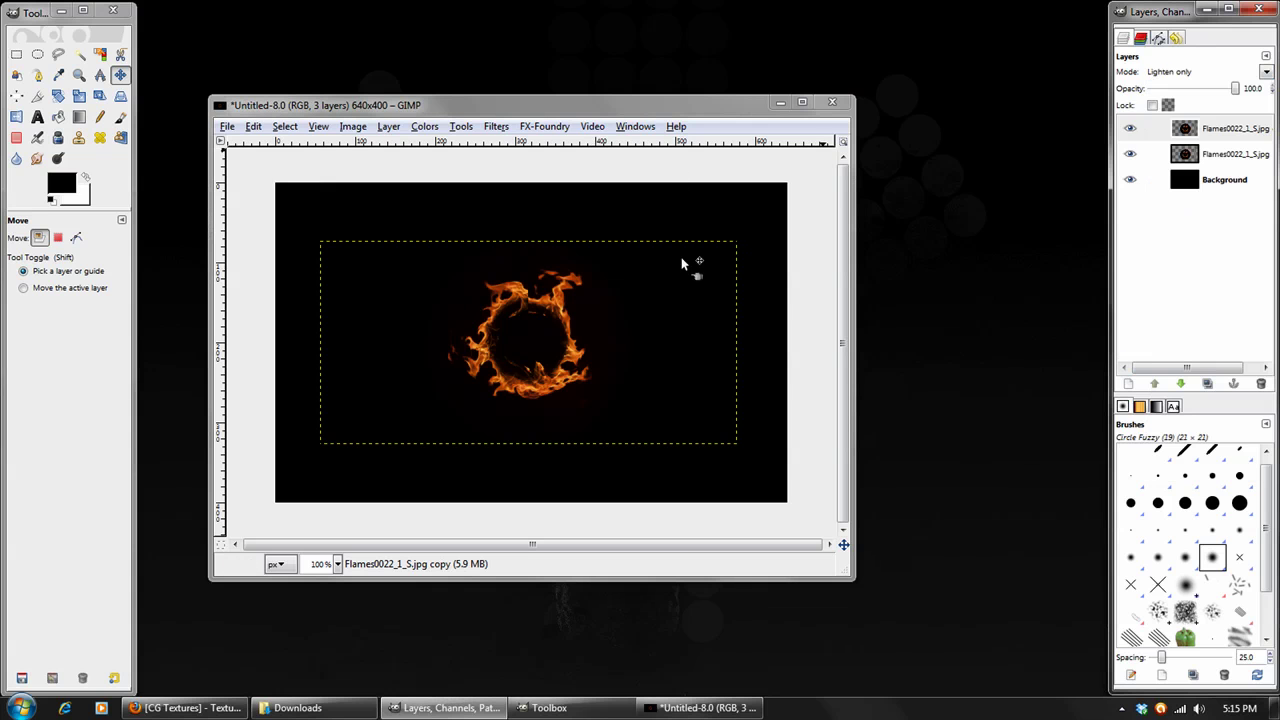
- Rotate the ring copy about 139° and nudge it slightly up
click(58, 97)
drag(620, 410, 387, 338)
click(334, 301)
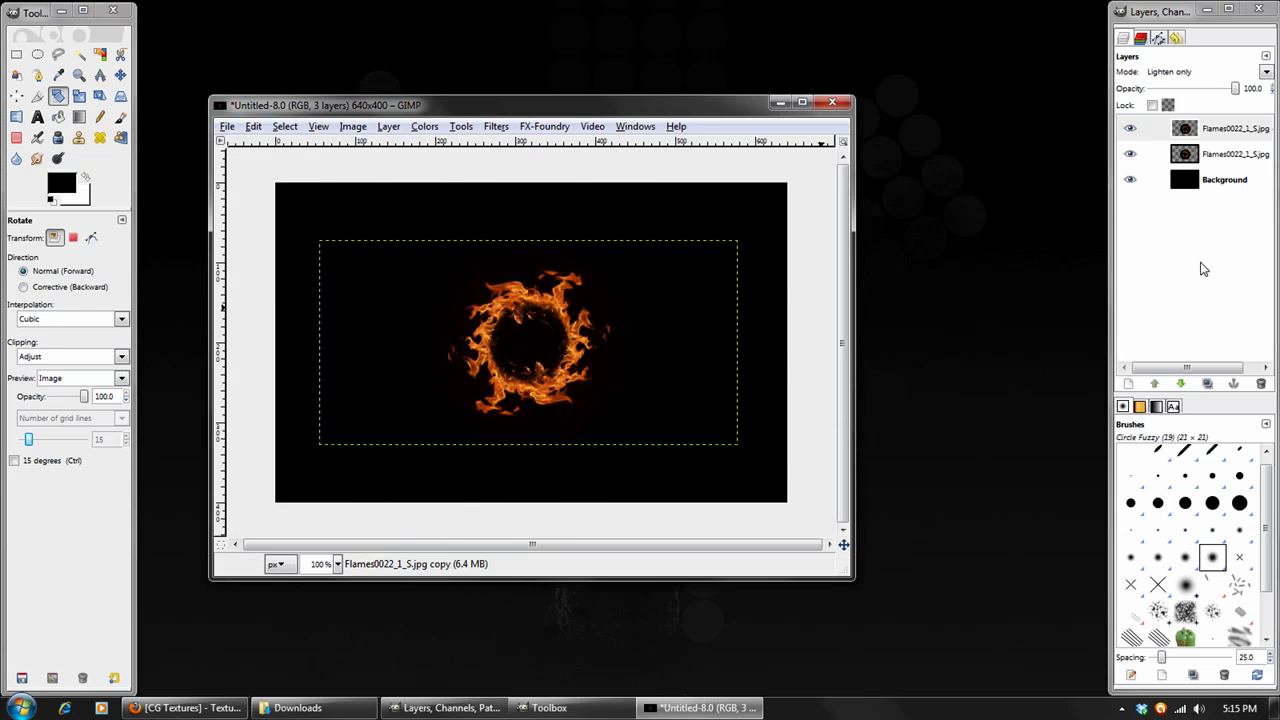
click(1150, 130)
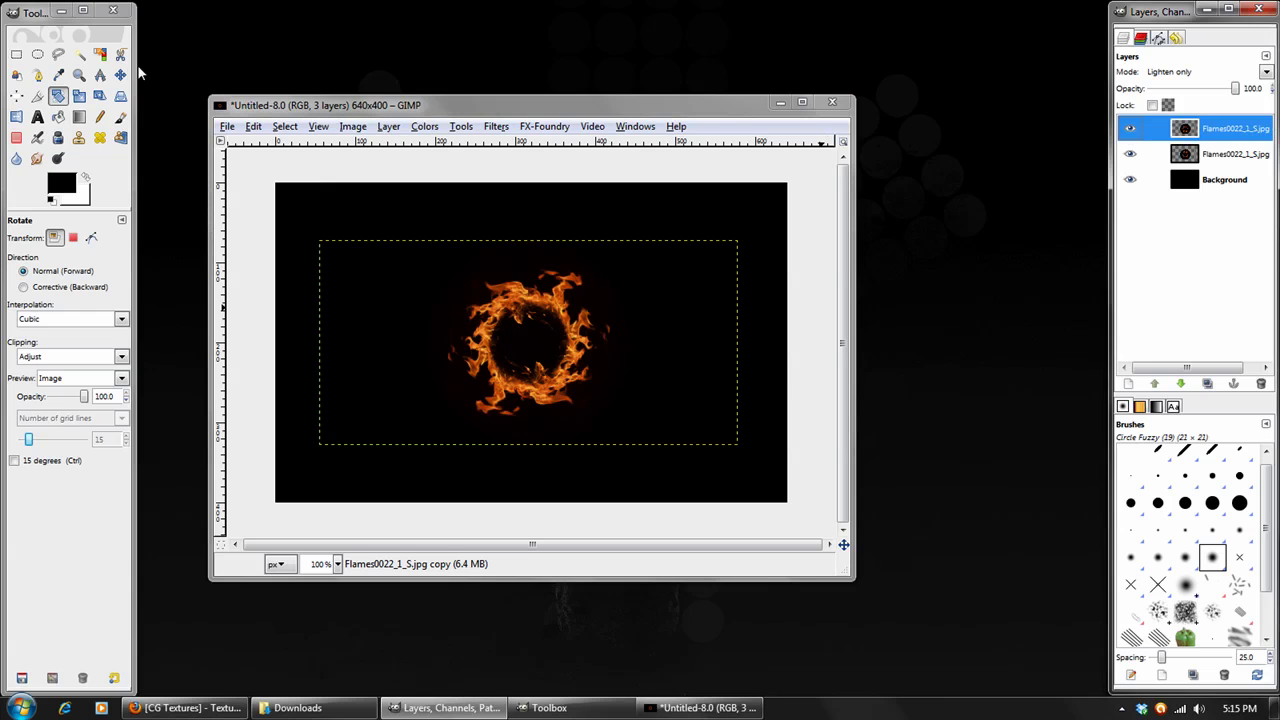
click(120, 75)
drag(526, 302, 525, 293)
click(1228, 130)
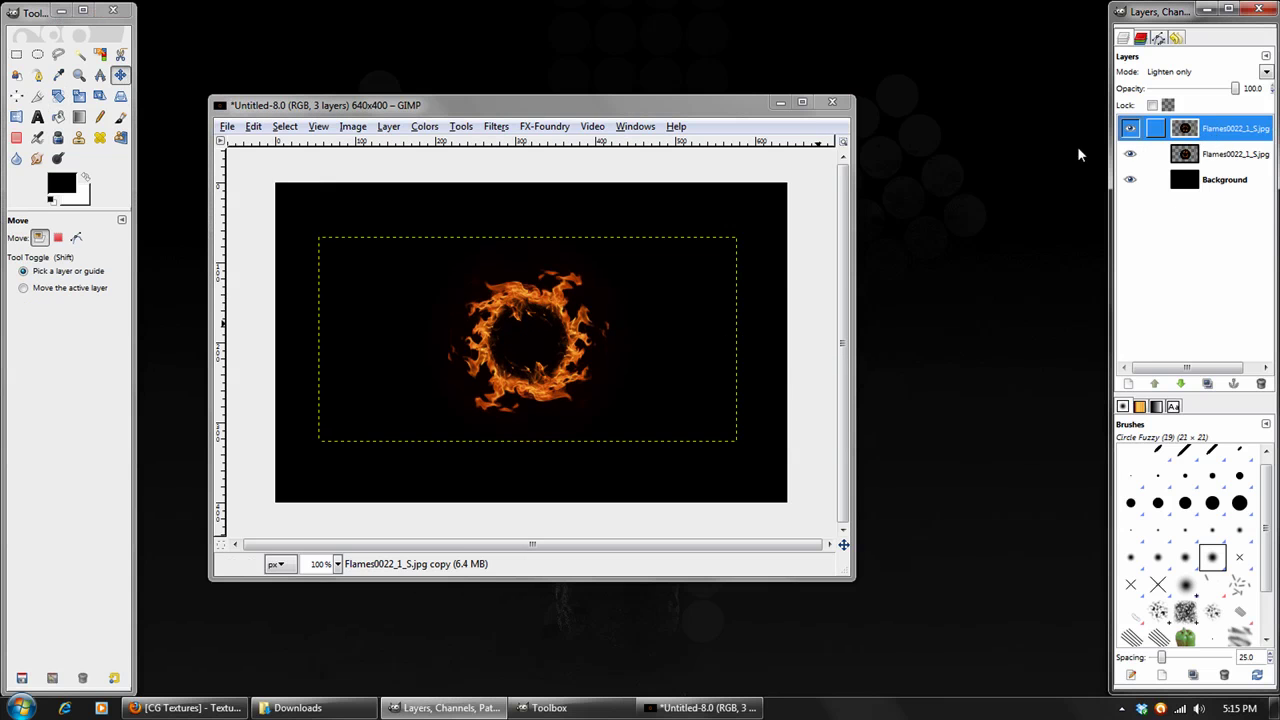
- Set up the Paintbrush with Circle Fuzzy (19) at scale 2.96
click(120, 117)
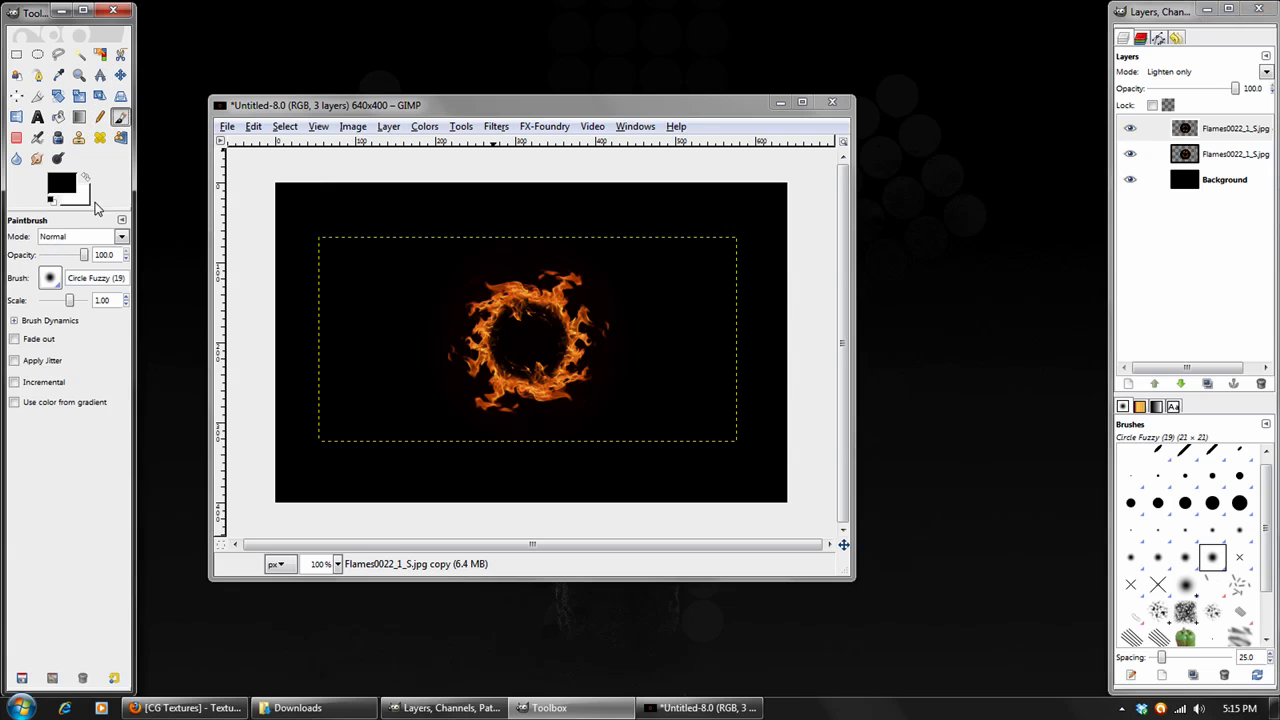
click(50, 278)
click(60, 215)
drag(70, 302, 76, 302)
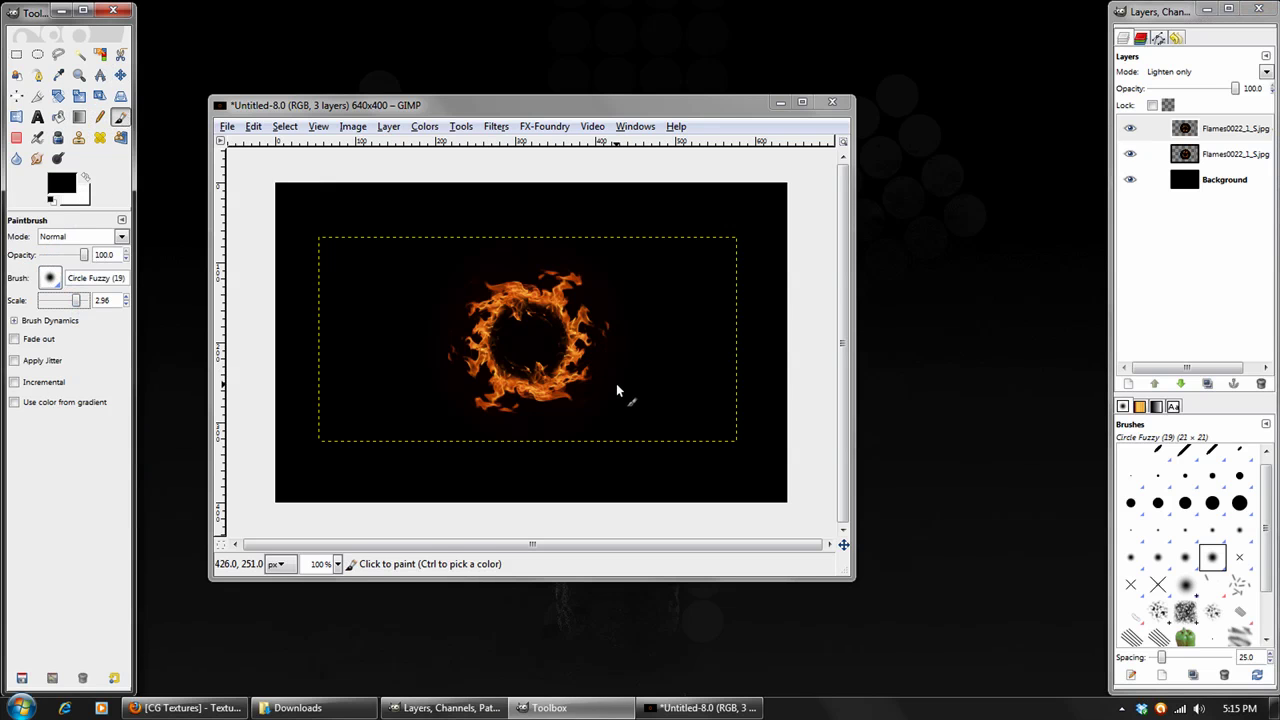
- Paint black over the flame tail on the right of the ring
click(617, 318)
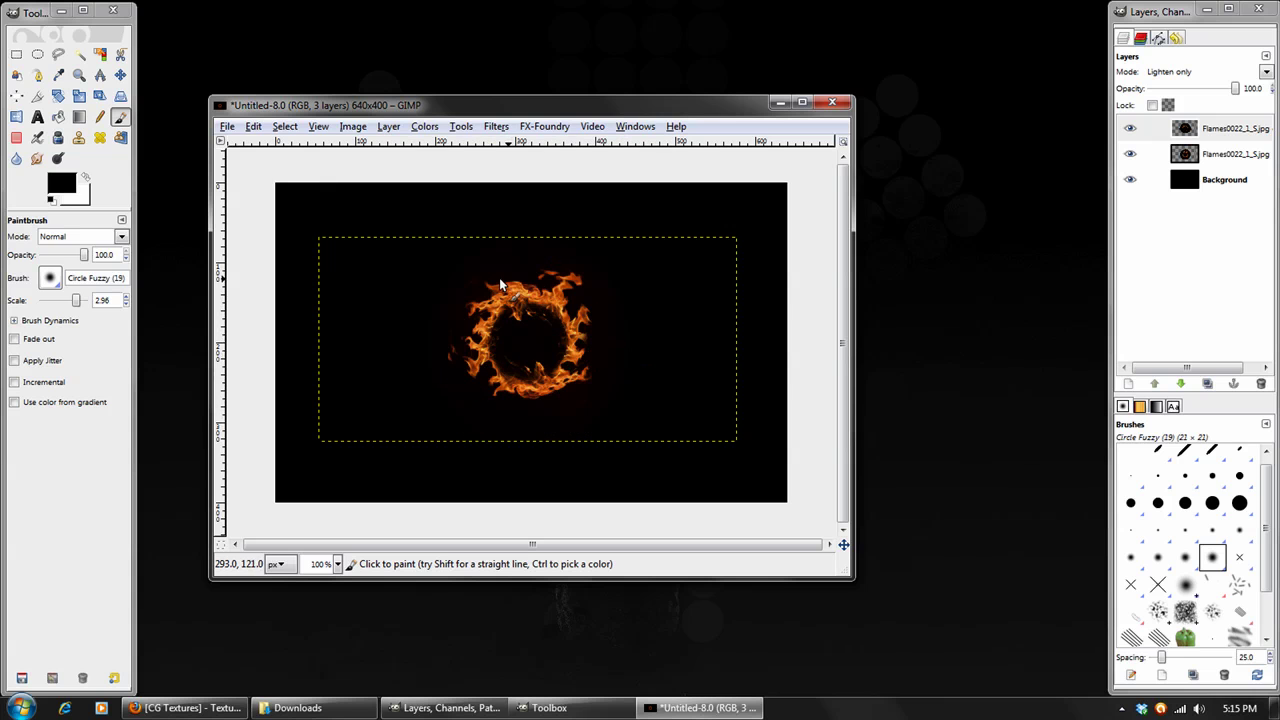
click(1230, 128)
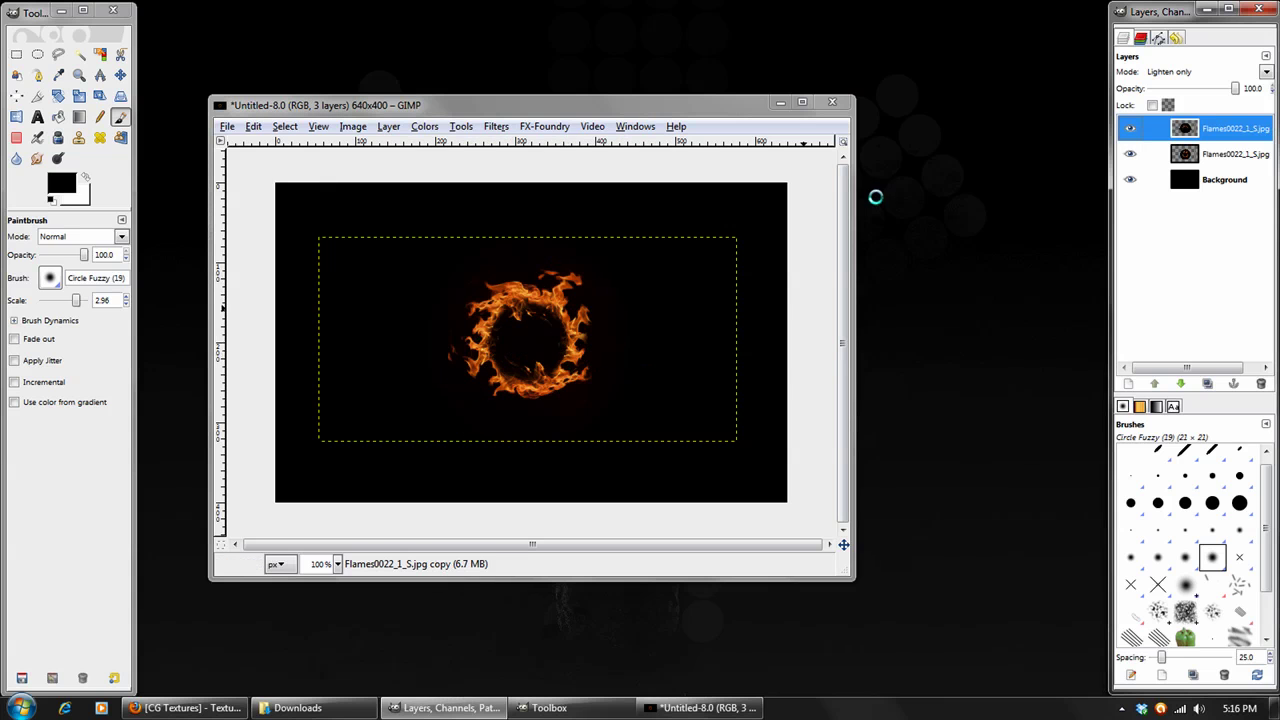
click(592, 355)
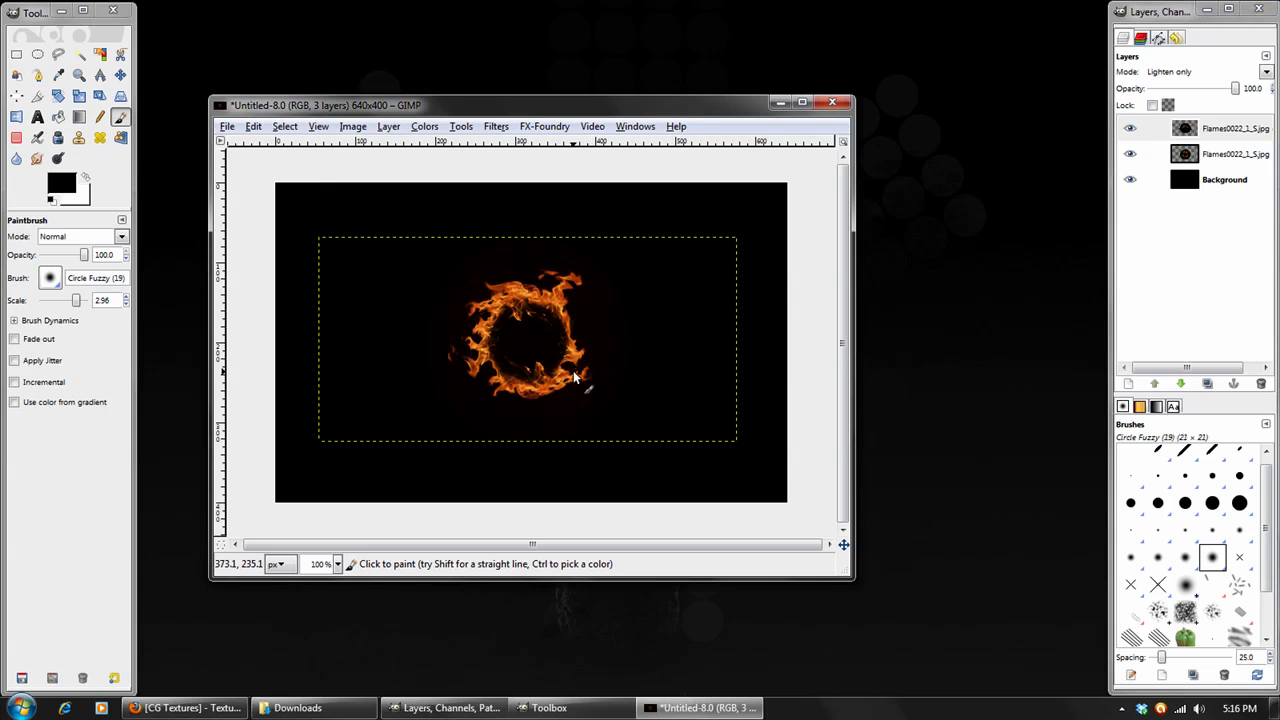
click(1145, 128)
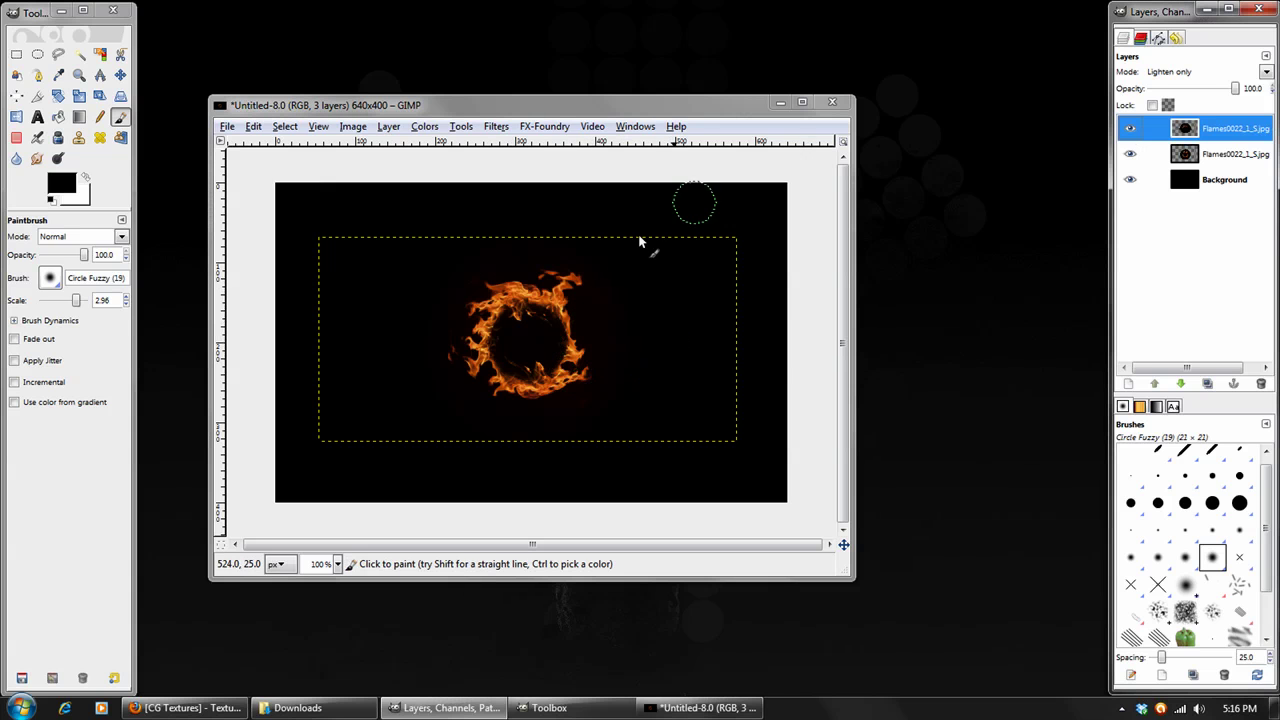
click(120, 74)
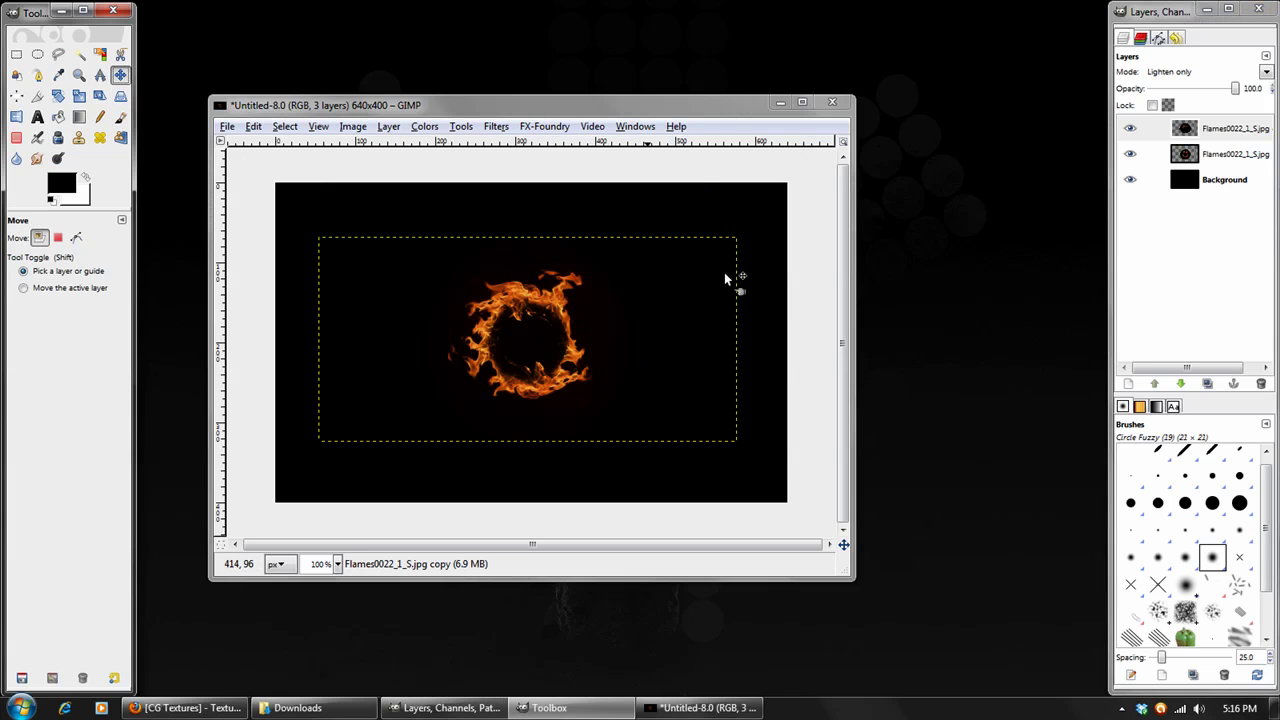
- Toggle the top flame layer's visibility off and on to compare
click(1130, 128)
click(1130, 128)
click(1130, 128)
click(1130, 128)
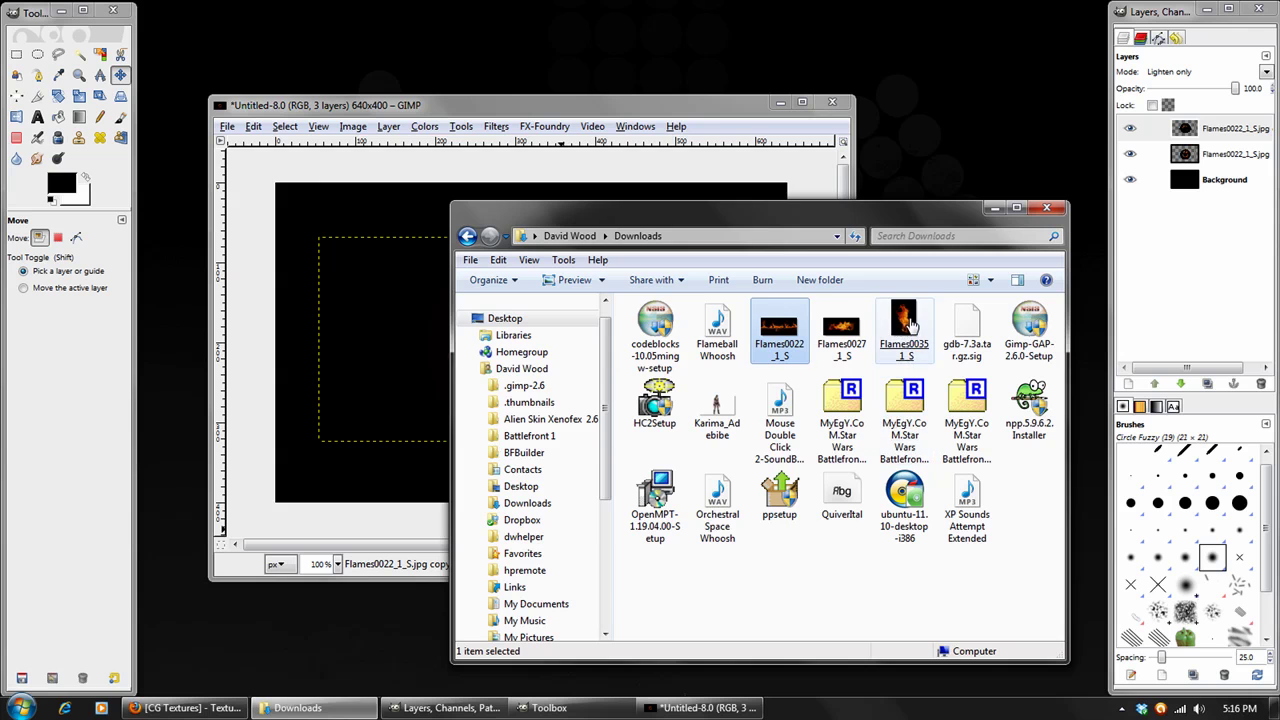
- Add Flames0035_1_S.jpg from Downloads to the image as a new layer
double_click(905, 322)
drag(695, 125, 705, 121)
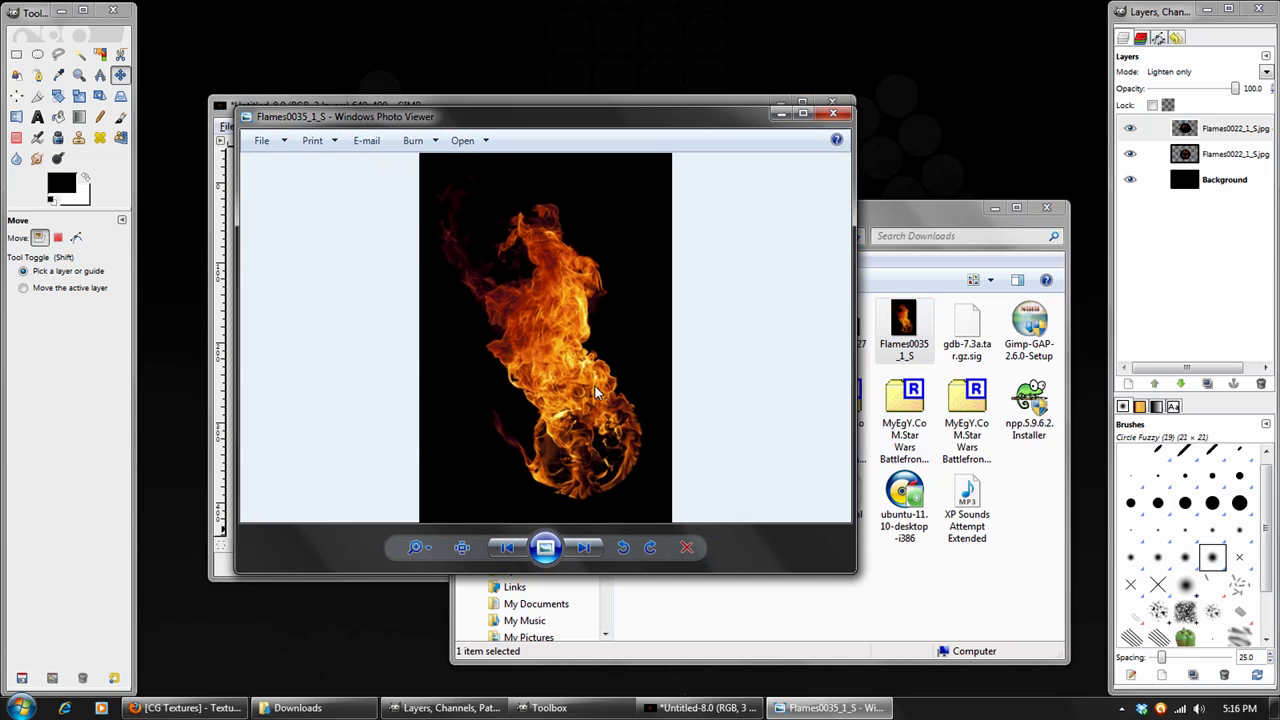
click(833, 113)
drag(903, 322, 1215, 128)
click(995, 208)
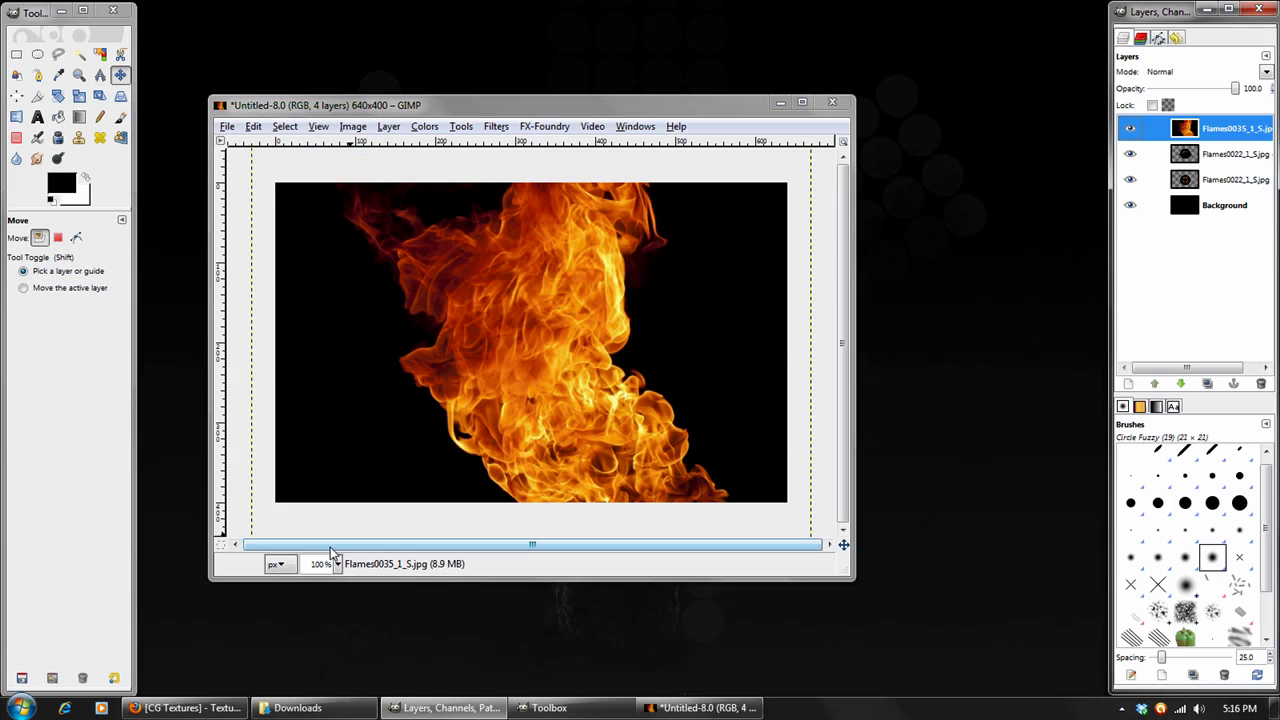
- Scale the Flames0035 layer down to about 242×354 to fit inside the canvas
key(minus)
key(minus)
click(79, 95)
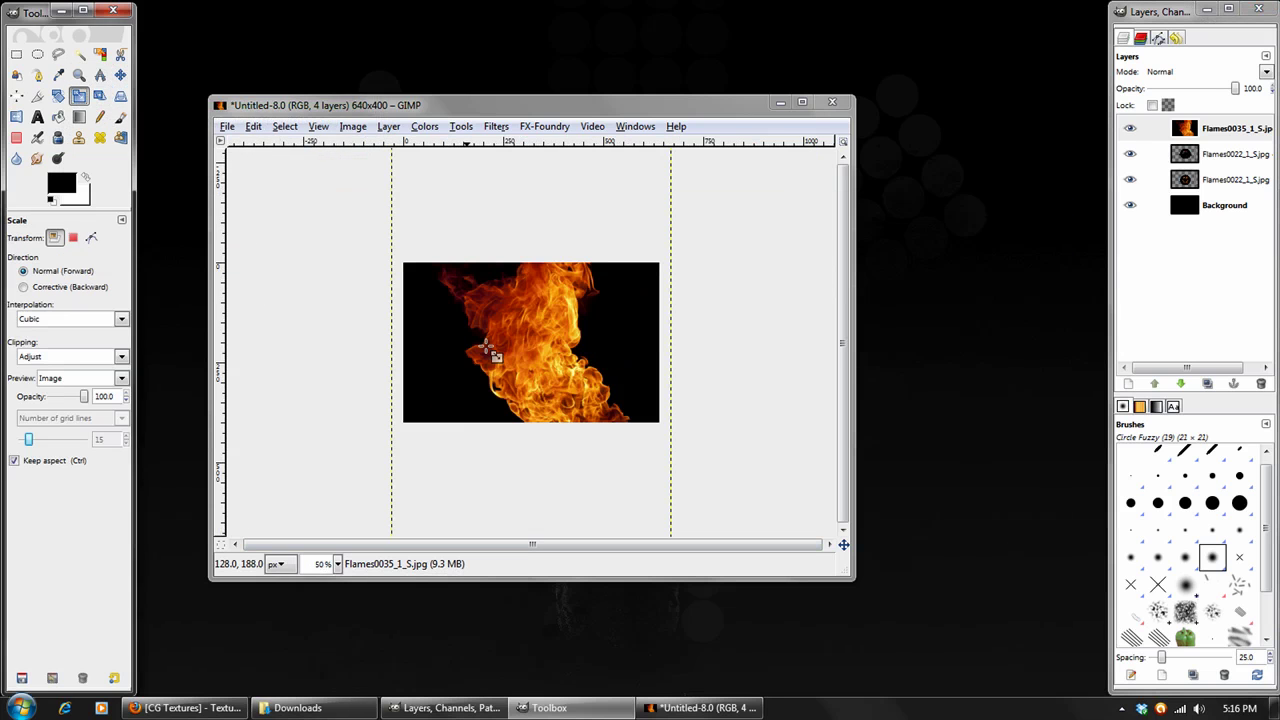
drag(471, 300, 530, 362)
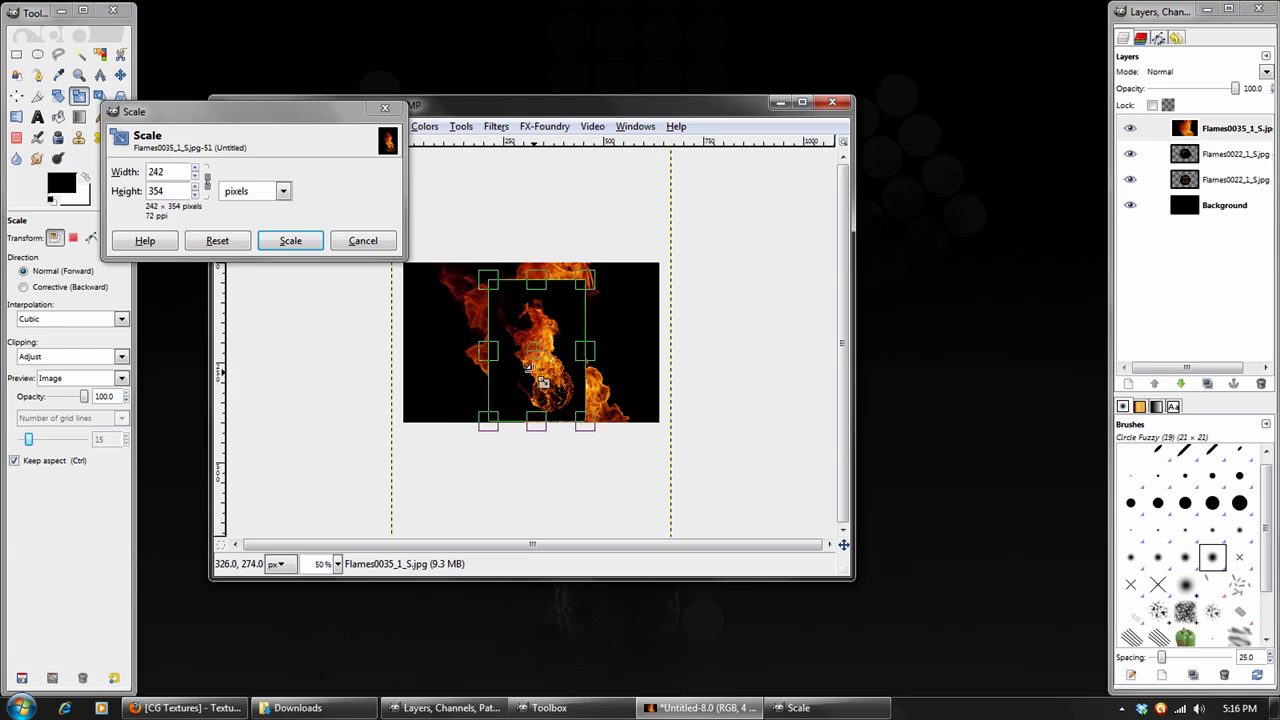
click(290, 241)
- Apply Lens Distortion to the Flames0035 layer with Main 100, Edge 100 and Zoom 50
key(1)
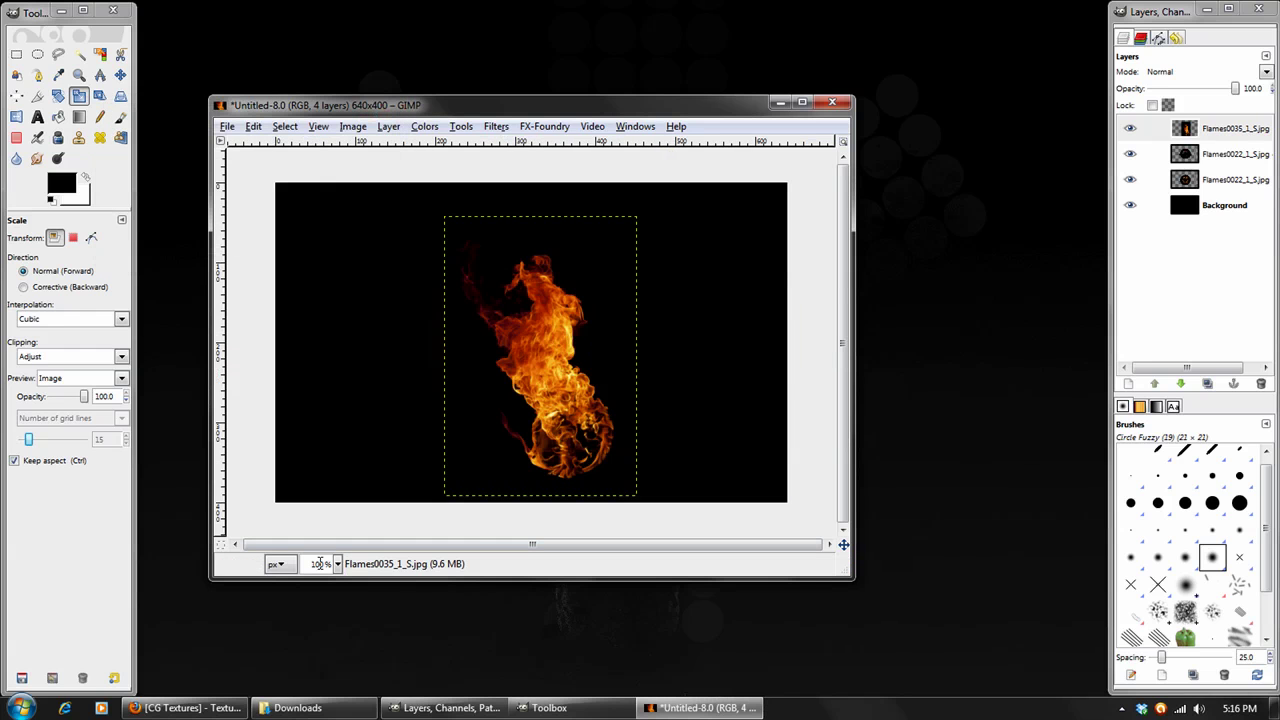
click(498, 127)
mouse_move(686, 254)
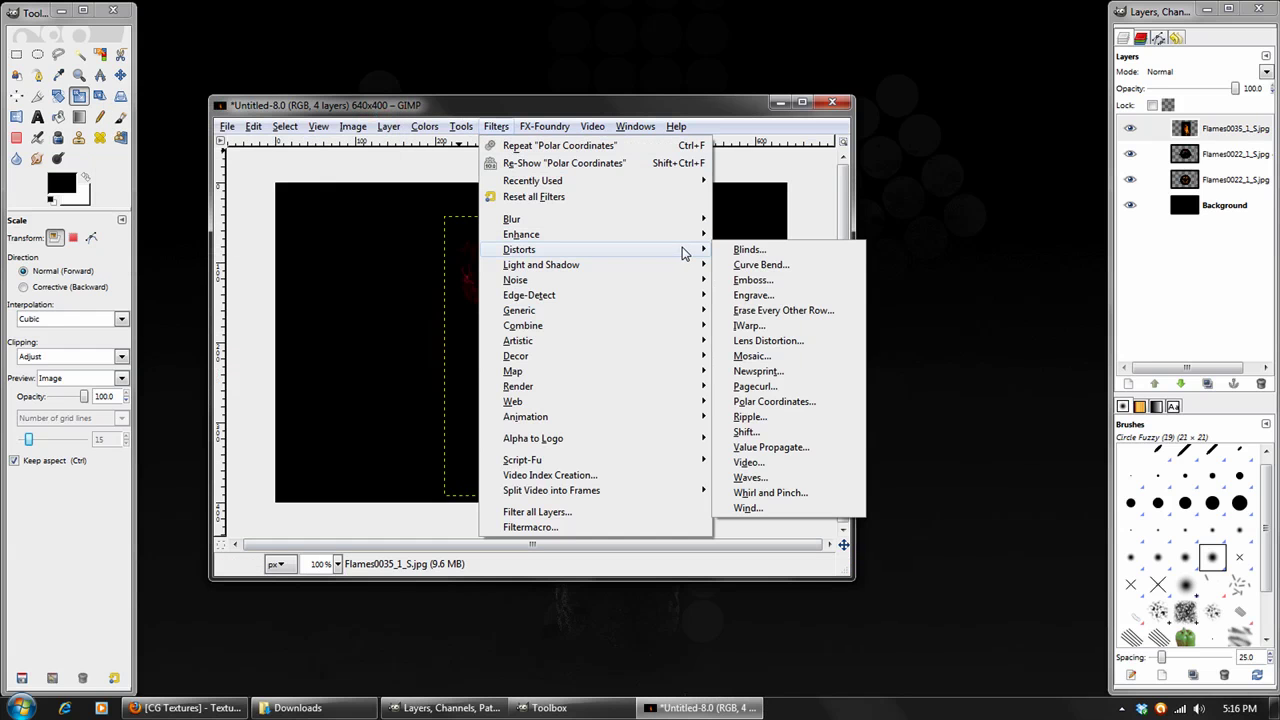
click(775, 341)
drag(248, 127, 818, 157)
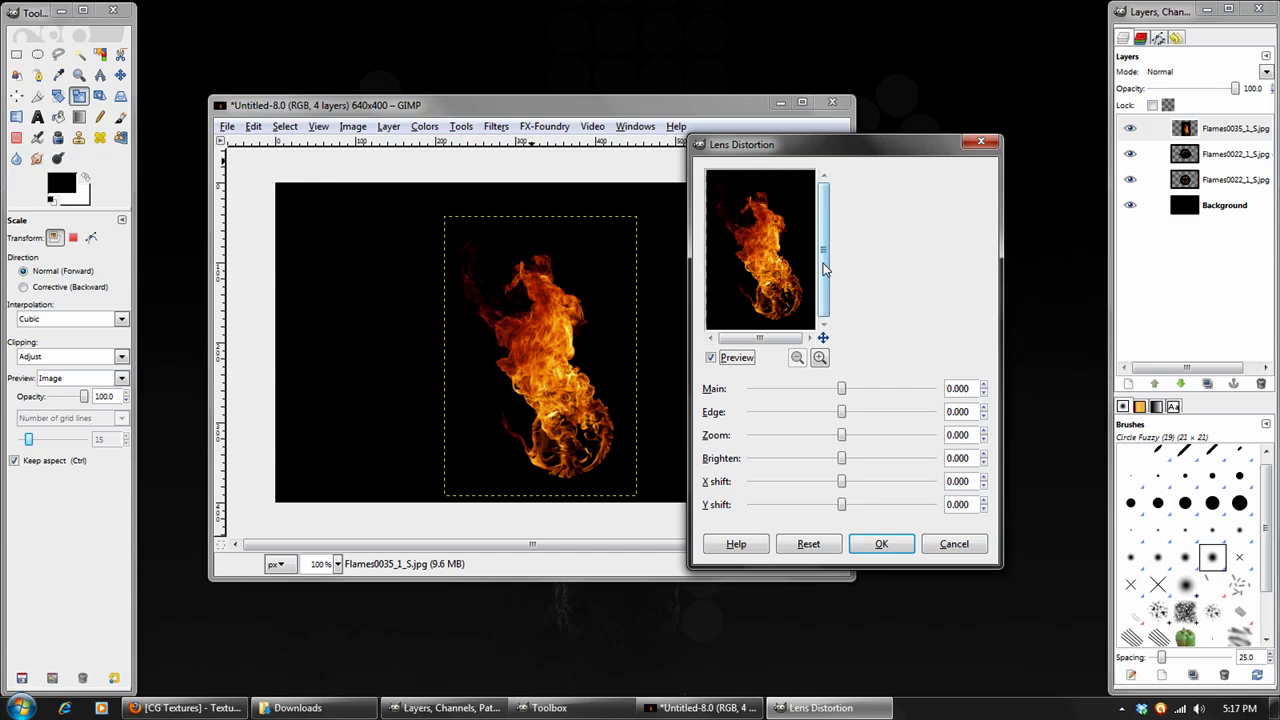
drag(838, 157, 814, 188)
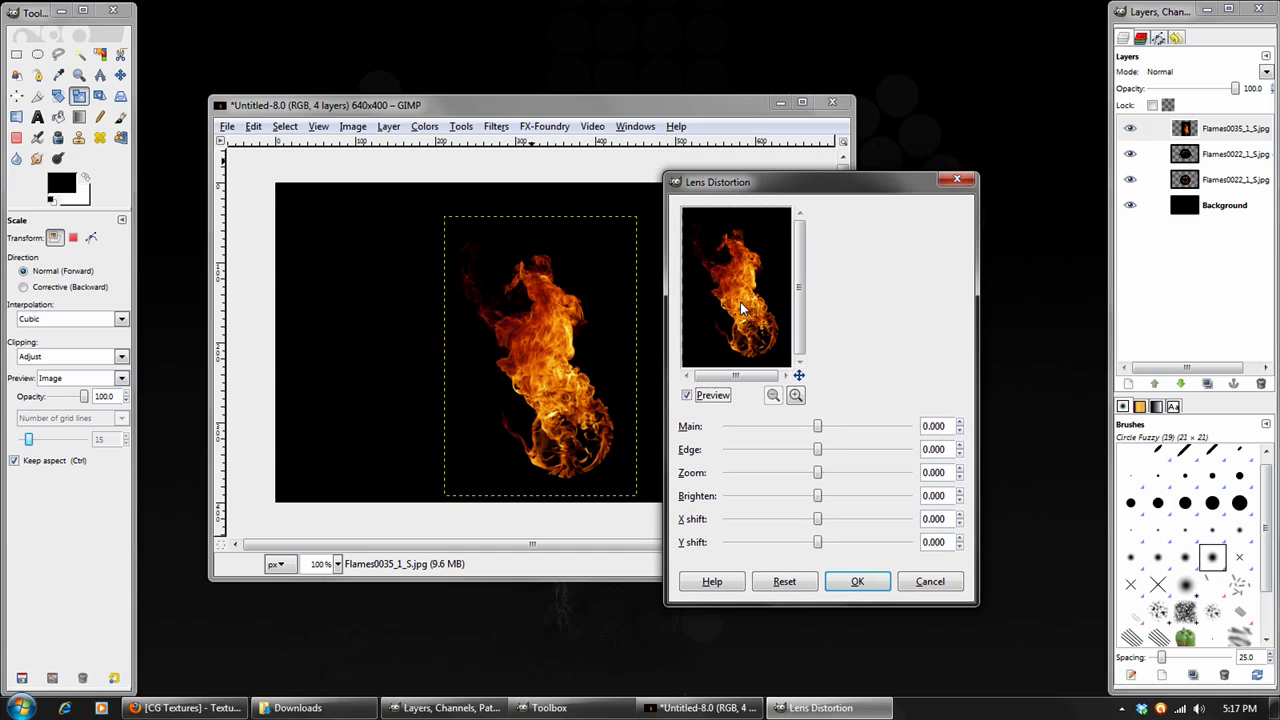
drag(819, 429, 983, 343)
drag(819, 452, 1005, 457)
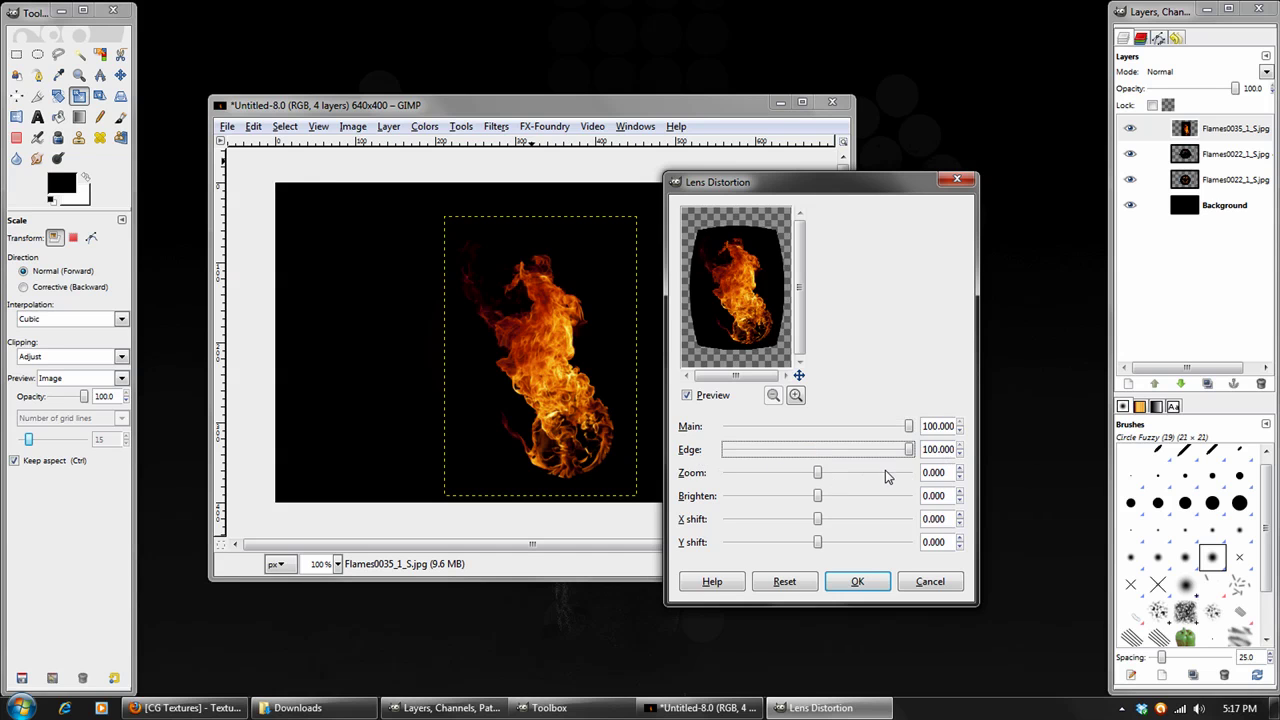
click(950, 472)
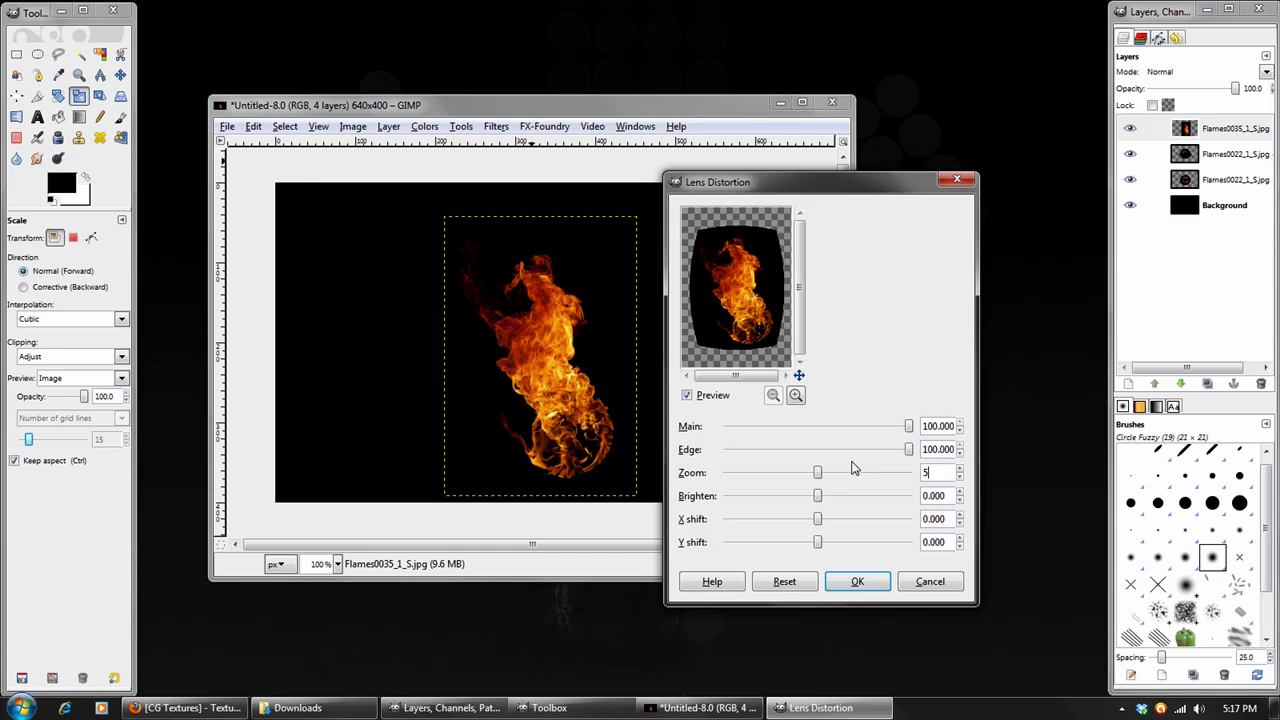
key(Return)
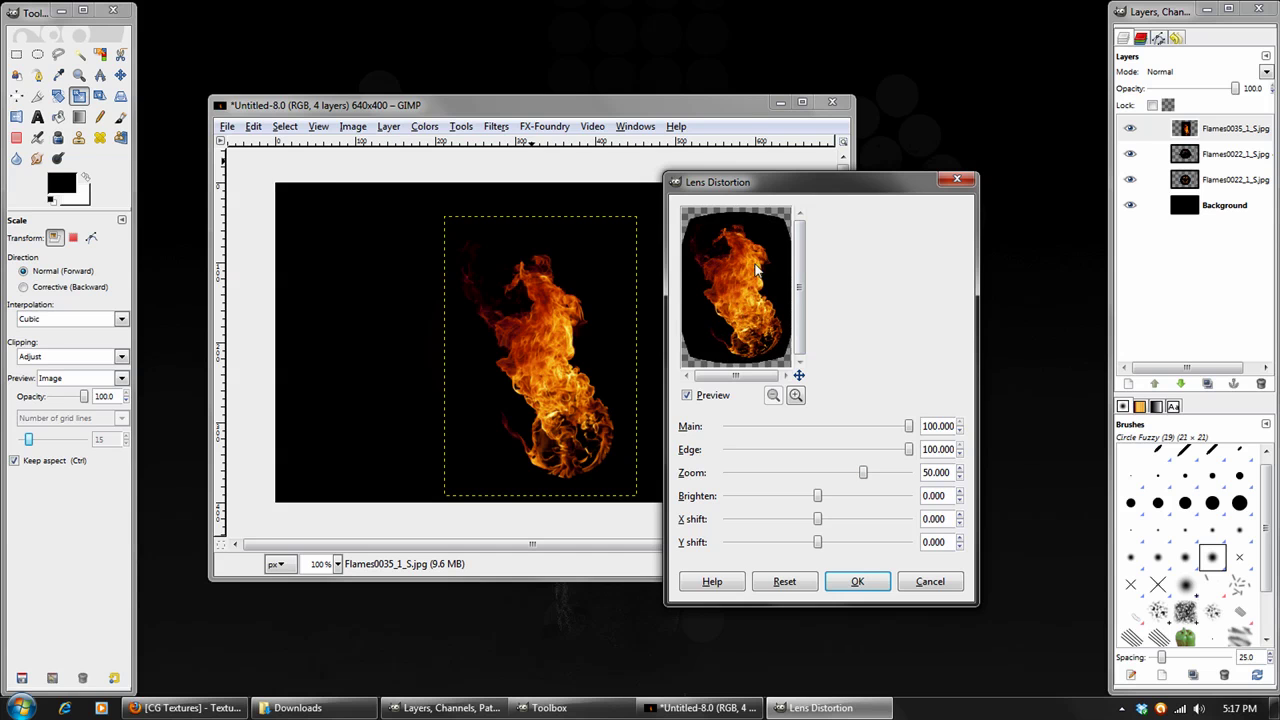
click(857, 581)
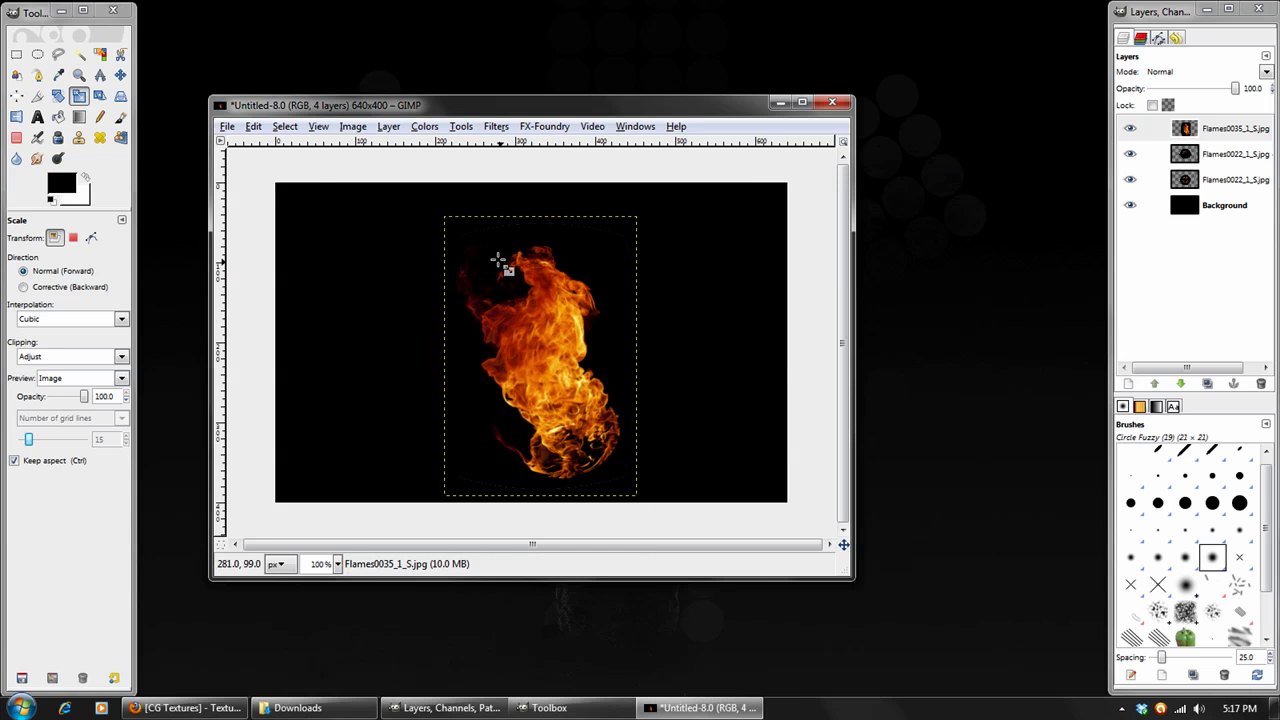
- Reapply Lens Distortion to the flame with Zoom set to 0
click(496, 128)
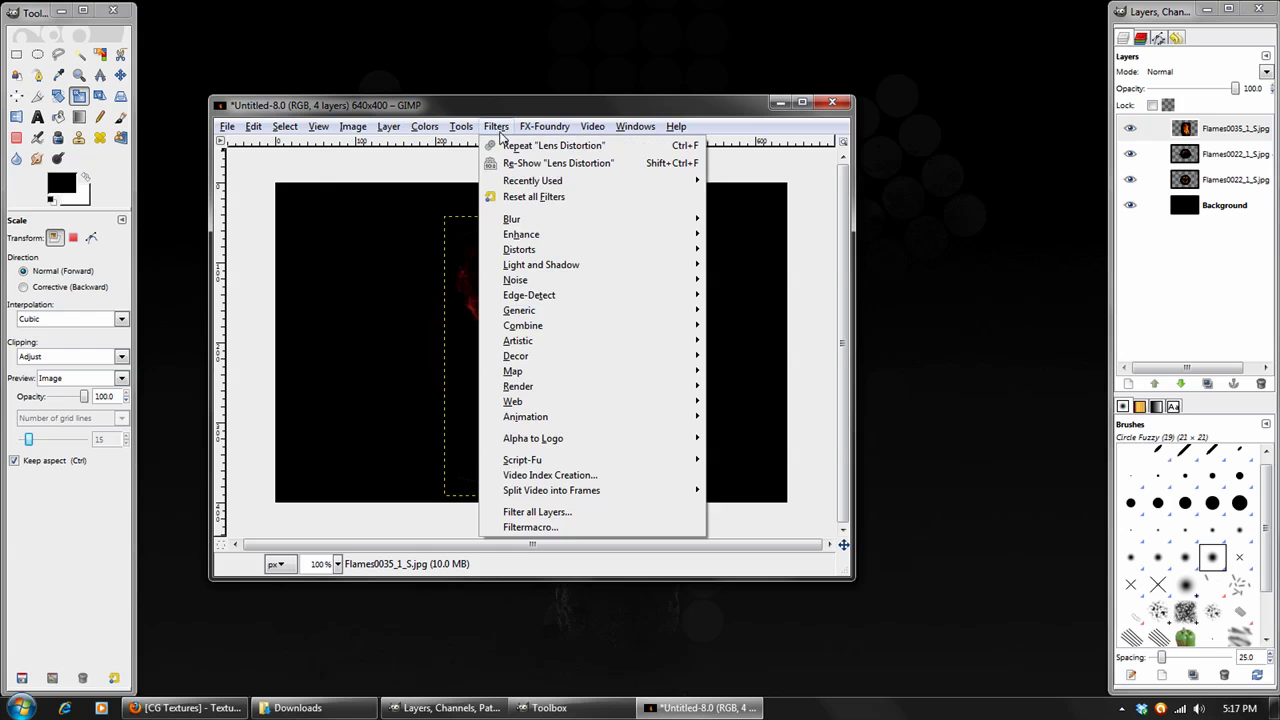
click(553, 166)
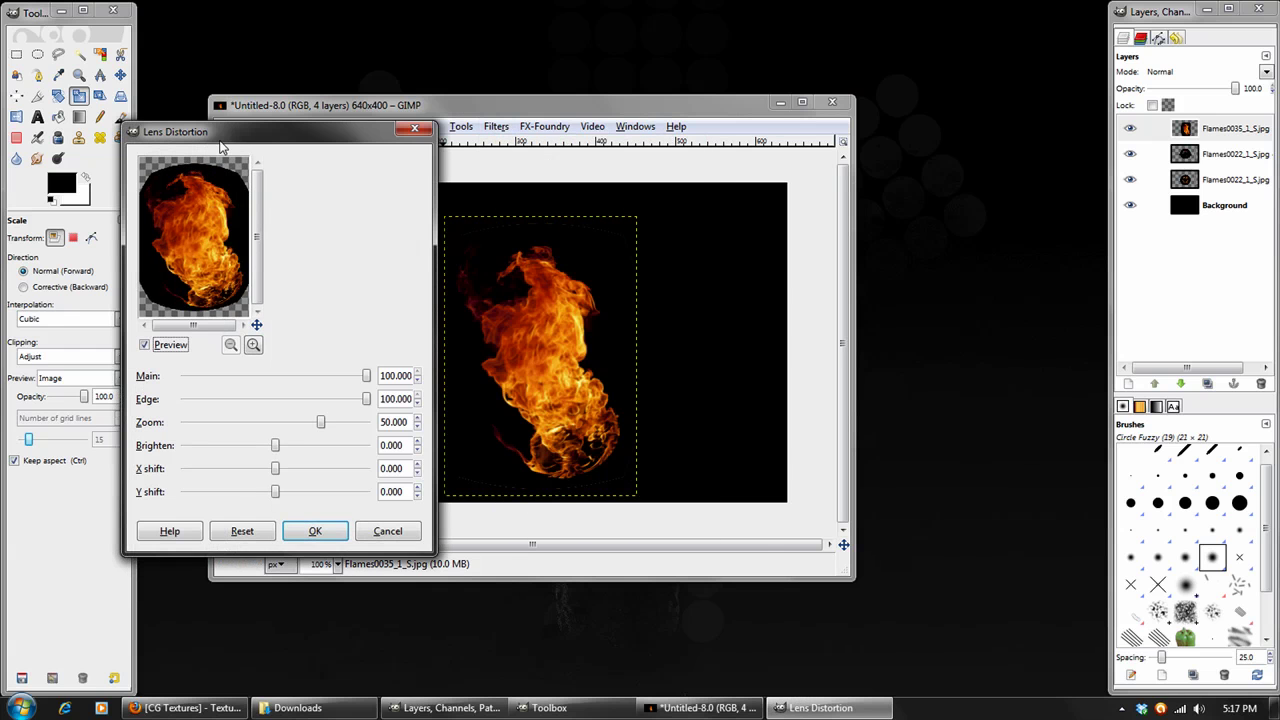
drag(222, 147, 686, 171)
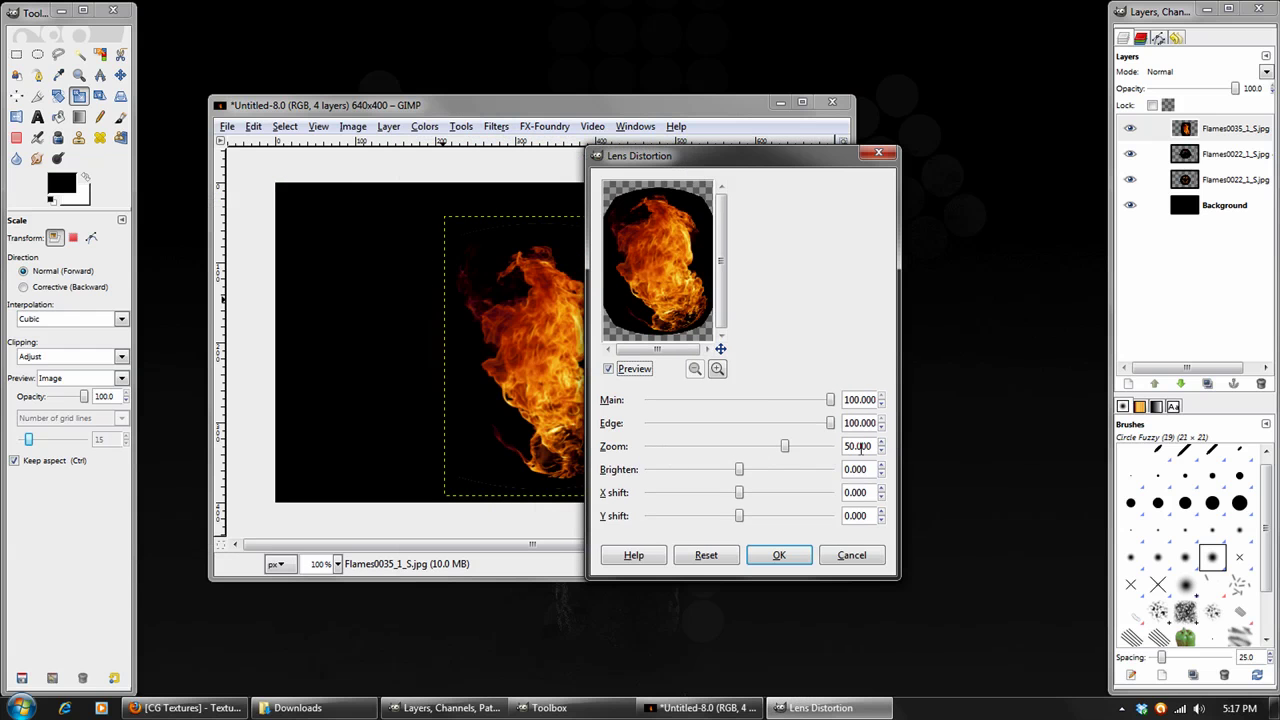
drag(871, 447, 787, 446)
text(0)
click(781, 557)
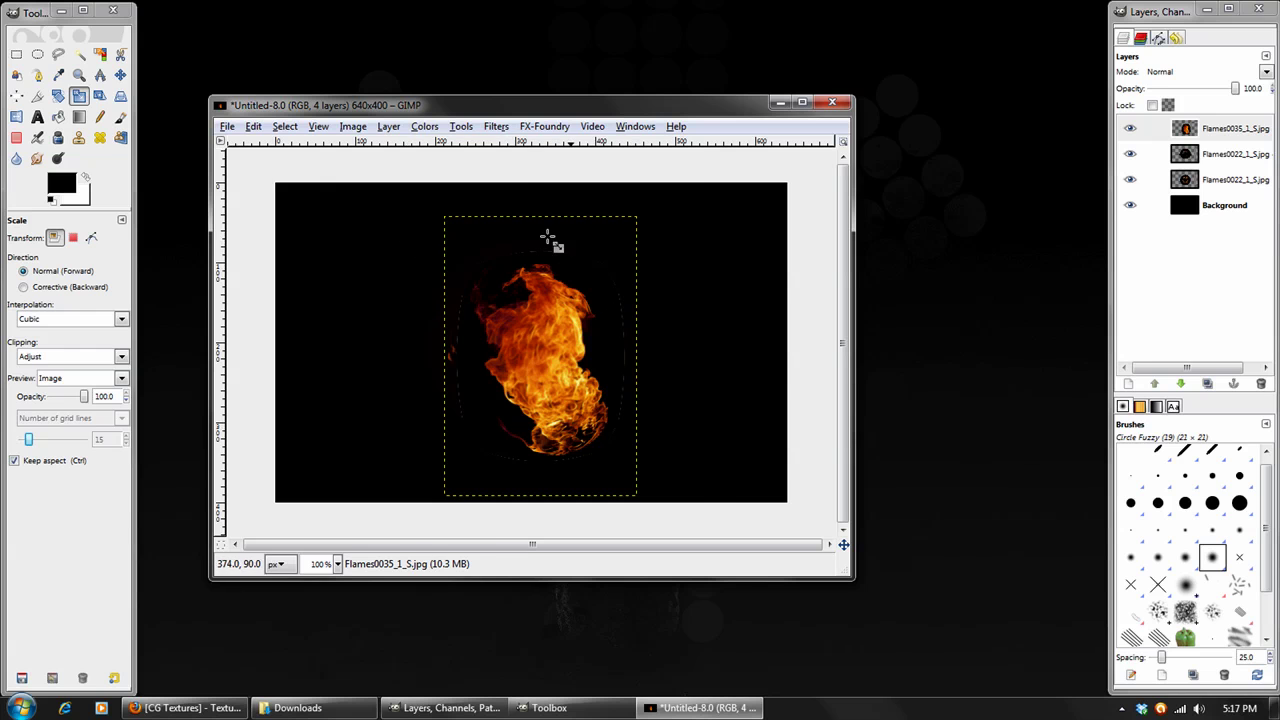
- Repeat the same lens distortion until the flame curls into a compact ball
click(496, 127)
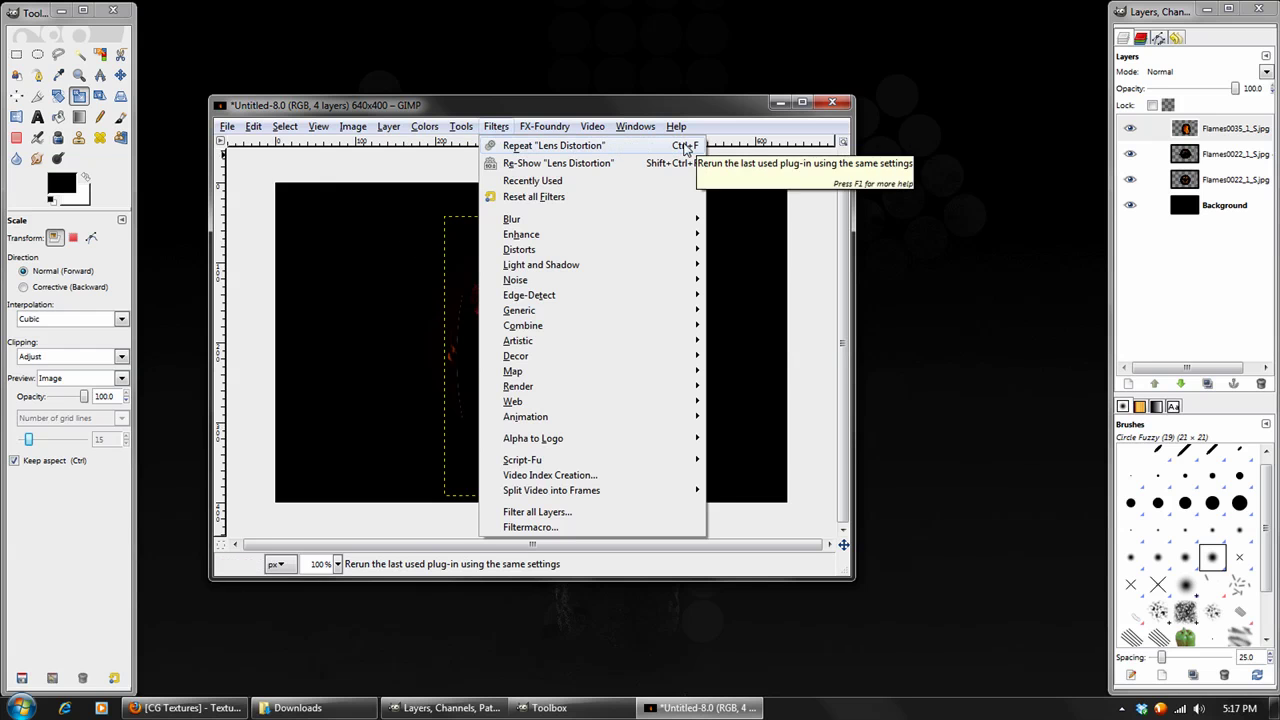
click(569, 148)
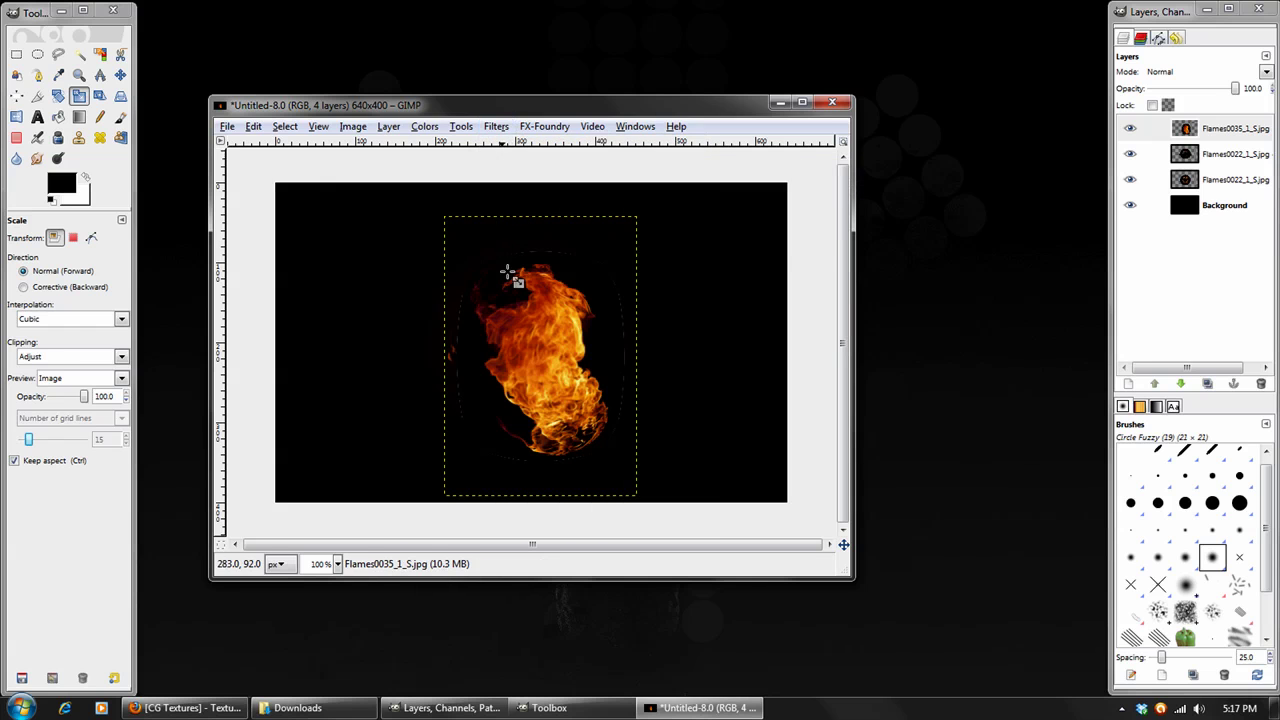
key(ctrl+f)
key(ctrl+f)
key(ctrl+f)
key(ctrl+f)
key(ctrl+f)
key(ctrl+f)
key(ctrl+f)
key(ctrl+f)
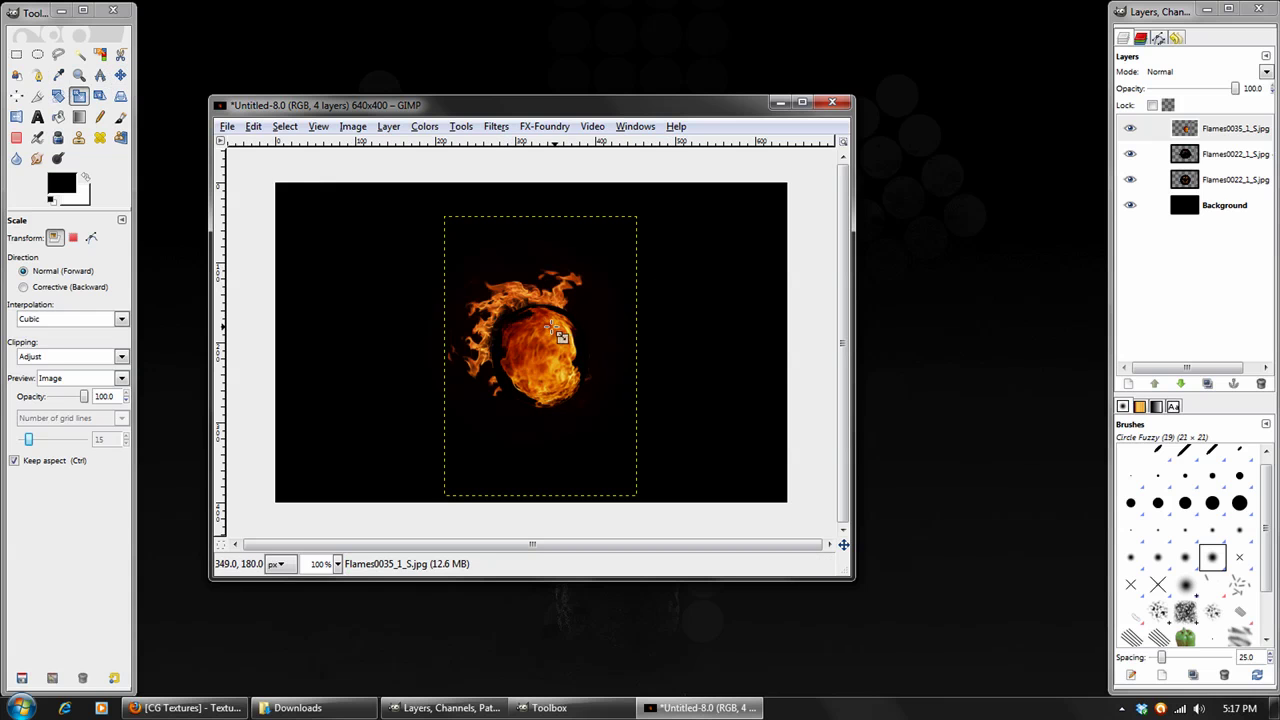
- Set the curled flame layer to Lighten only and shift it slightly up-left
click(121, 75)
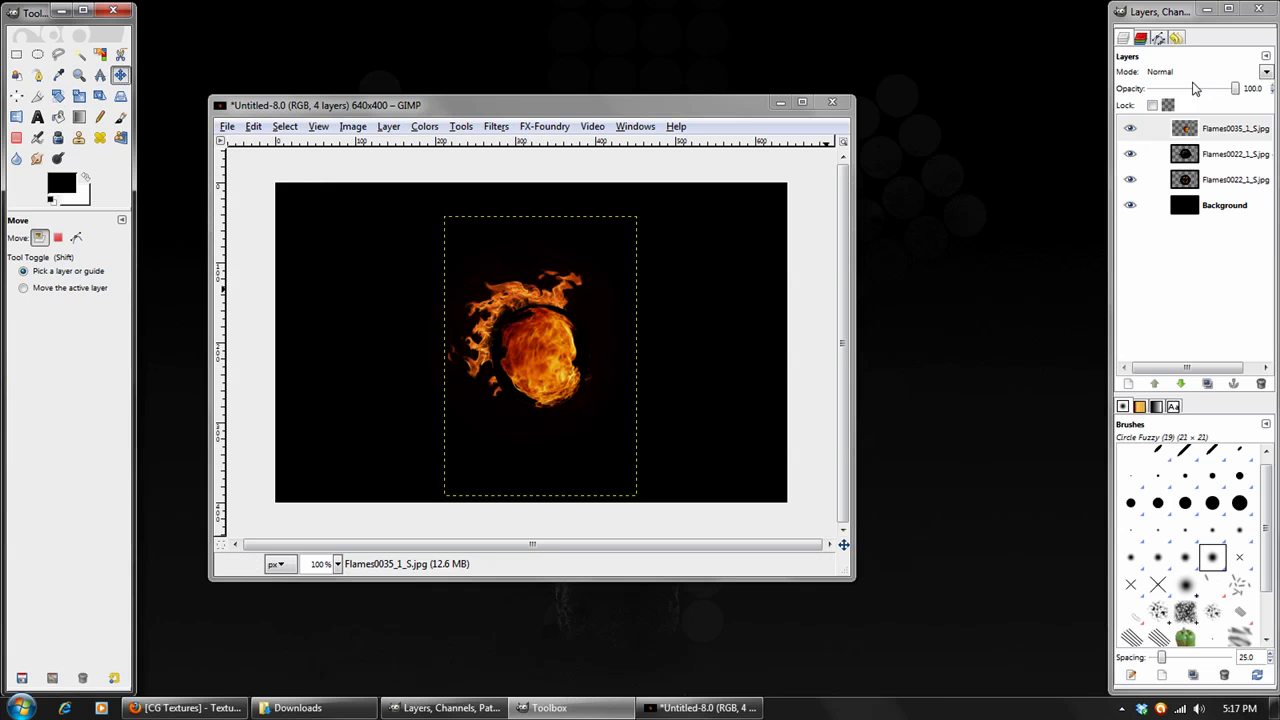
click(1190, 72)
click(1185, 394)
mouse_move(549, 369)
mouse_down()
mouse_move(524, 353)
mouse_move(545, 352)
mouse_up()
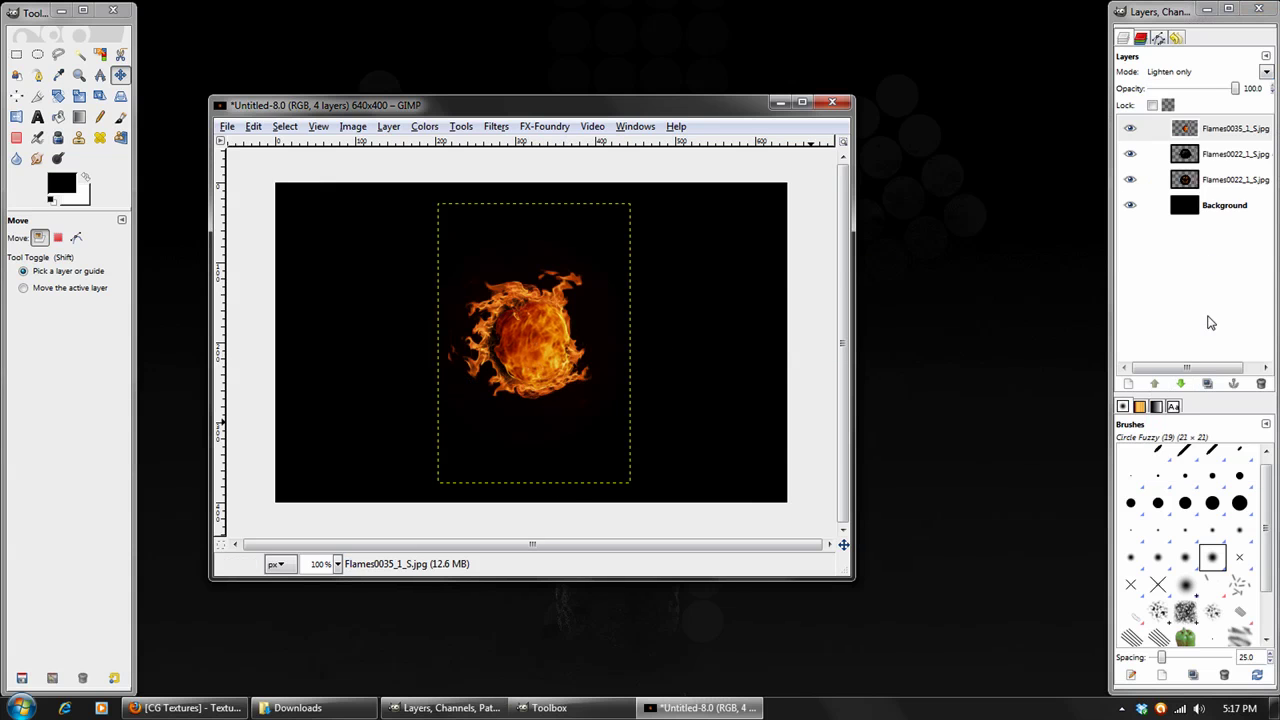
- Duplicate the flame layer, rotate the copy about -174° and move it into place
click(1207, 385)
click(79, 96)
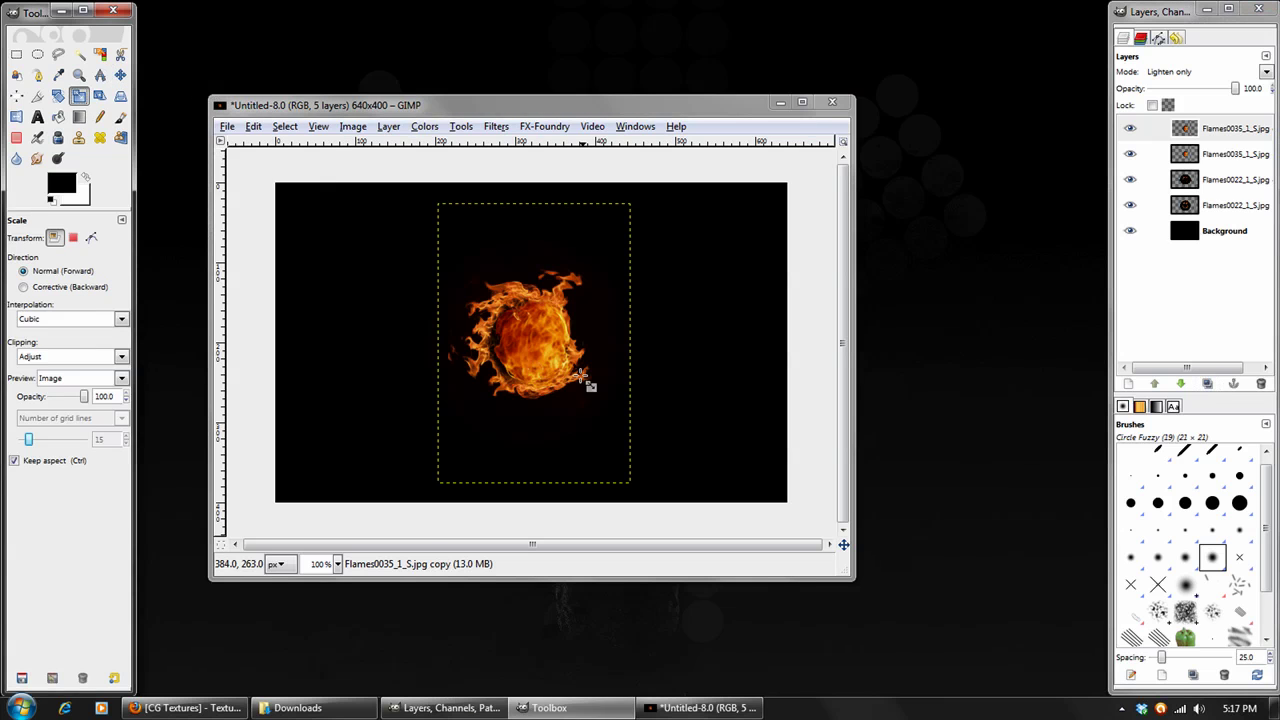
key(shift+r)
drag(449, 254, 576, 426)
click(330, 304)
key(m)
drag(546, 339, 517, 350)
- Fine-tune the top flame copy's position by nudging it a pixel
click(1130, 138)
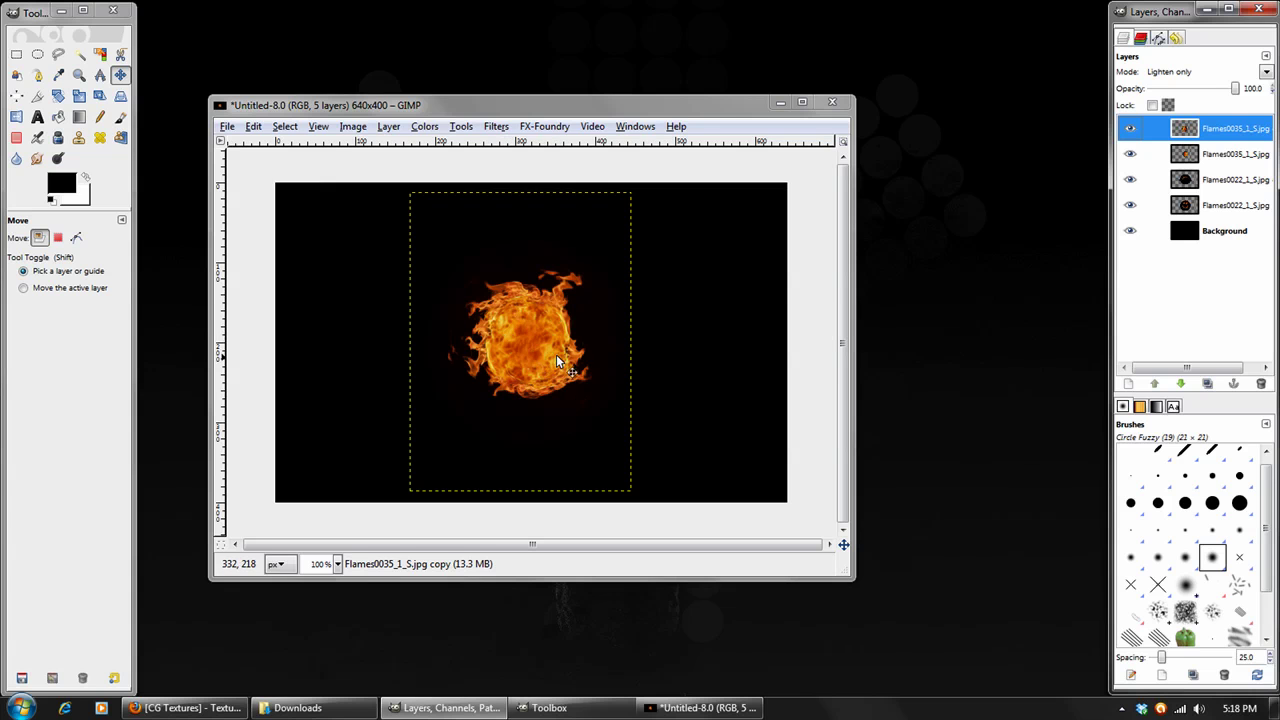
drag(500, 106, 500, 131)
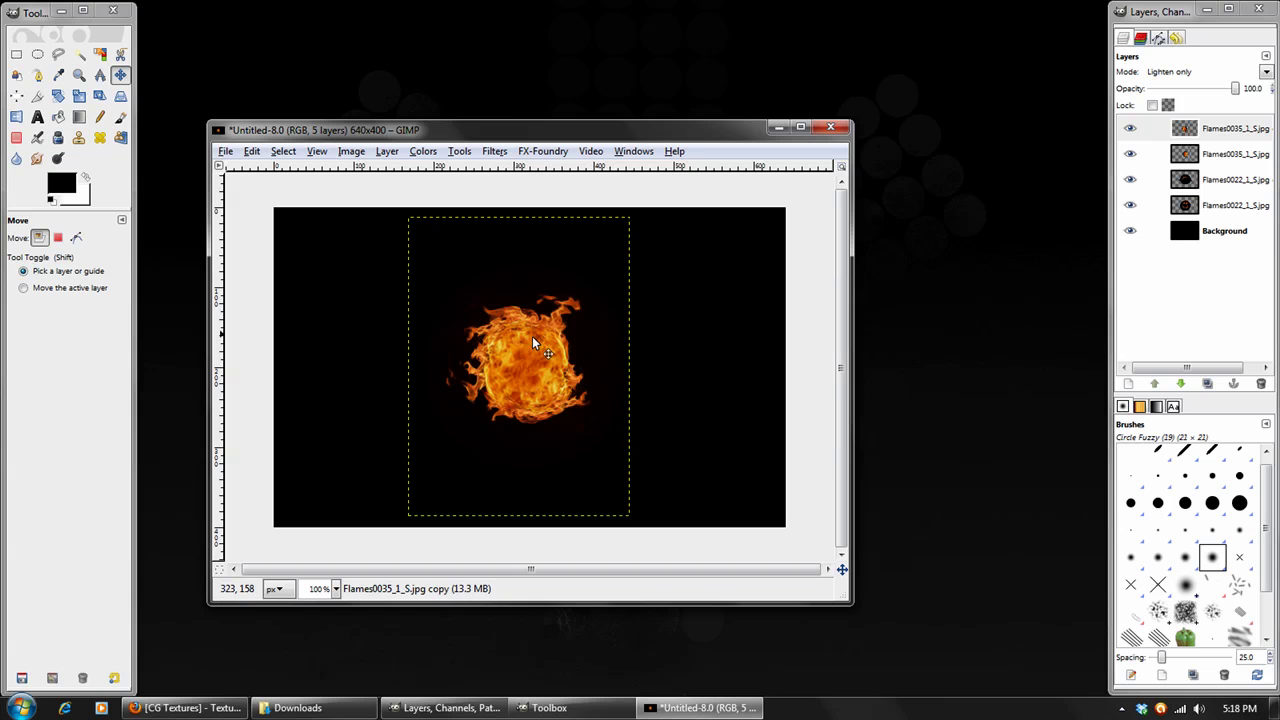
click(1130, 128)
click(1130, 128)
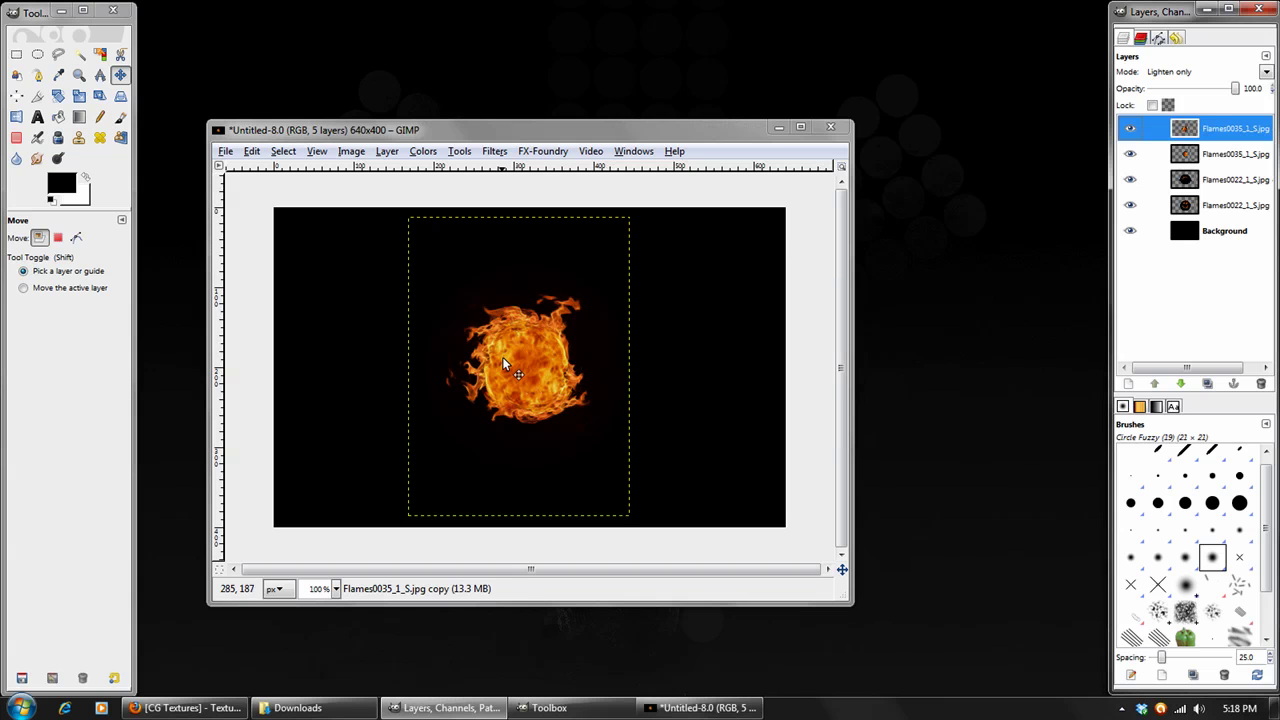
drag(503, 358, 502, 356)
- Add Flames0027_1_S from the Downloads folder as a new layer
click(300, 708)
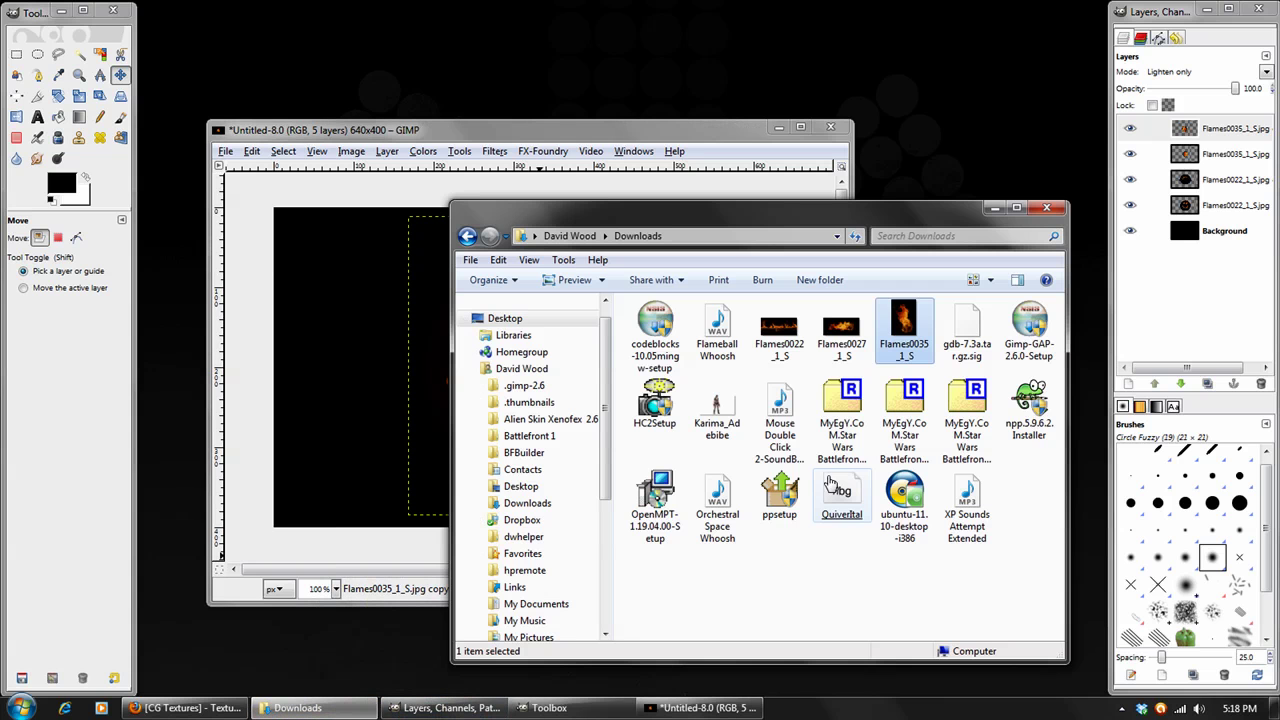
click(848, 330)
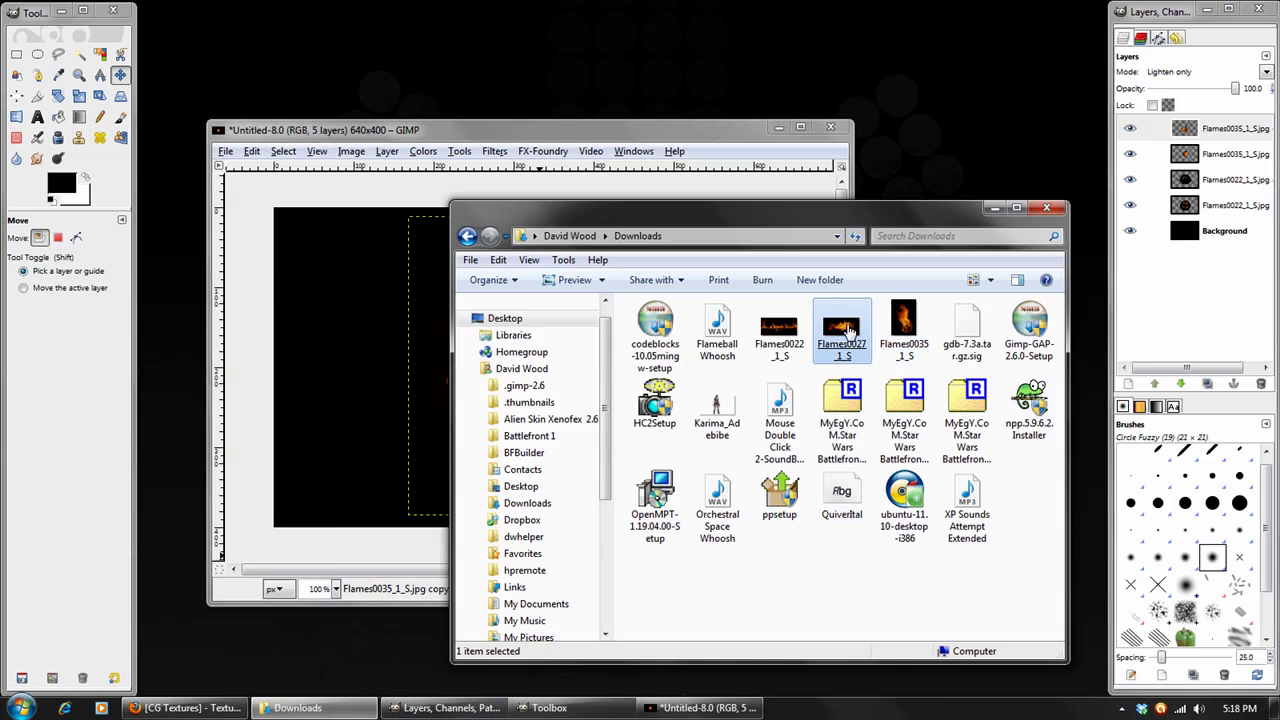
drag(848, 330, 1232, 128)
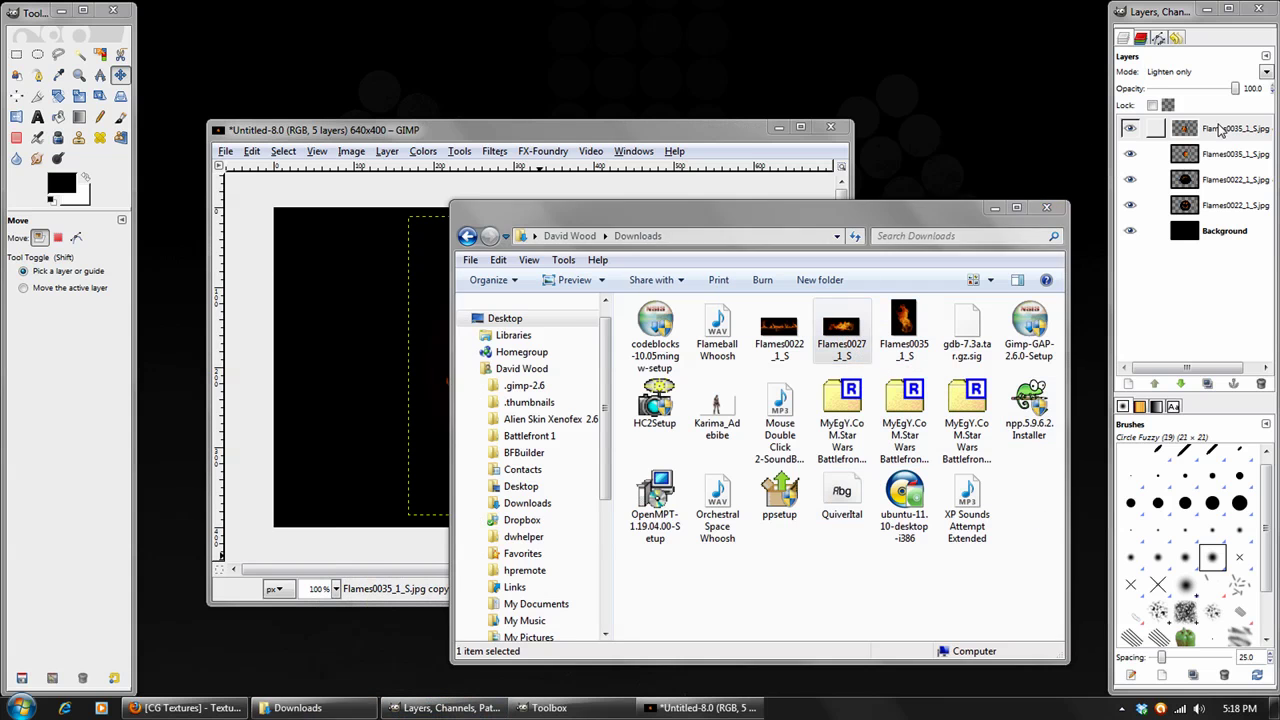
click(995, 208)
- Shrink the new flames layer to 520x246 so it fits inside the canvas, viewing at 50% then 100%
click(318, 588)
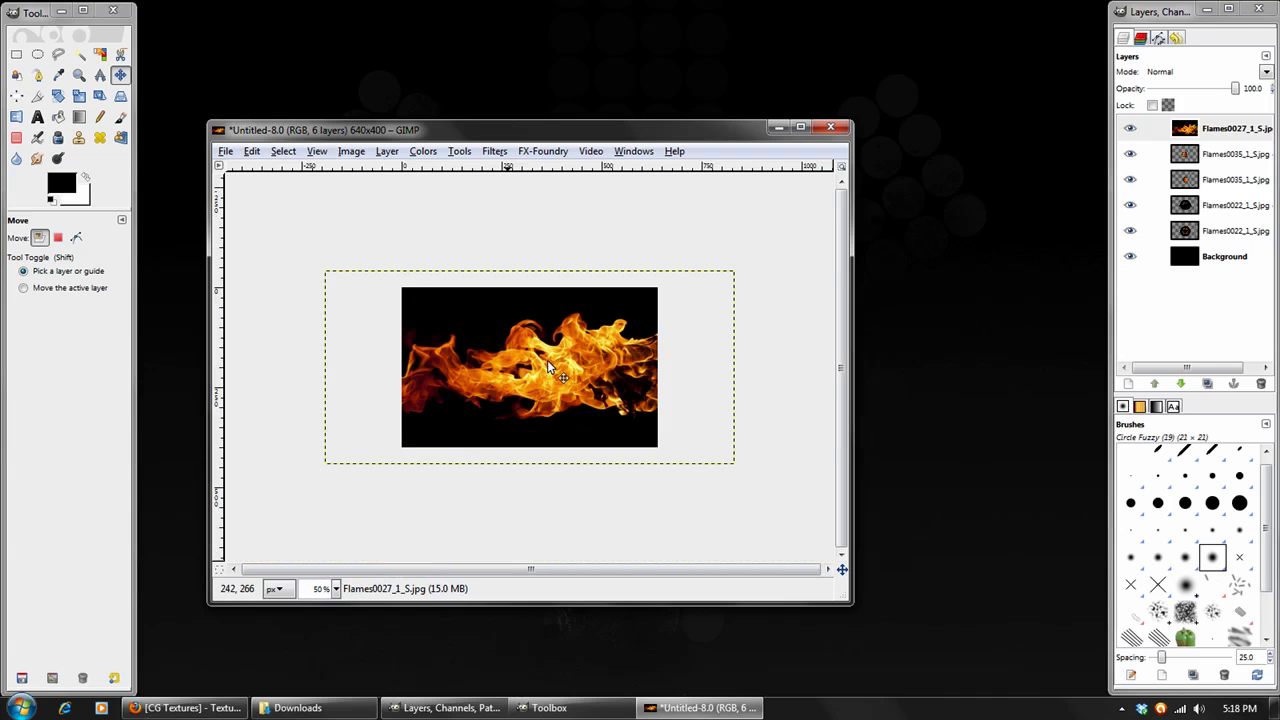
click(79, 95)
click(425, 337)
drag(425, 337, 586, 391)
click(300, 240)
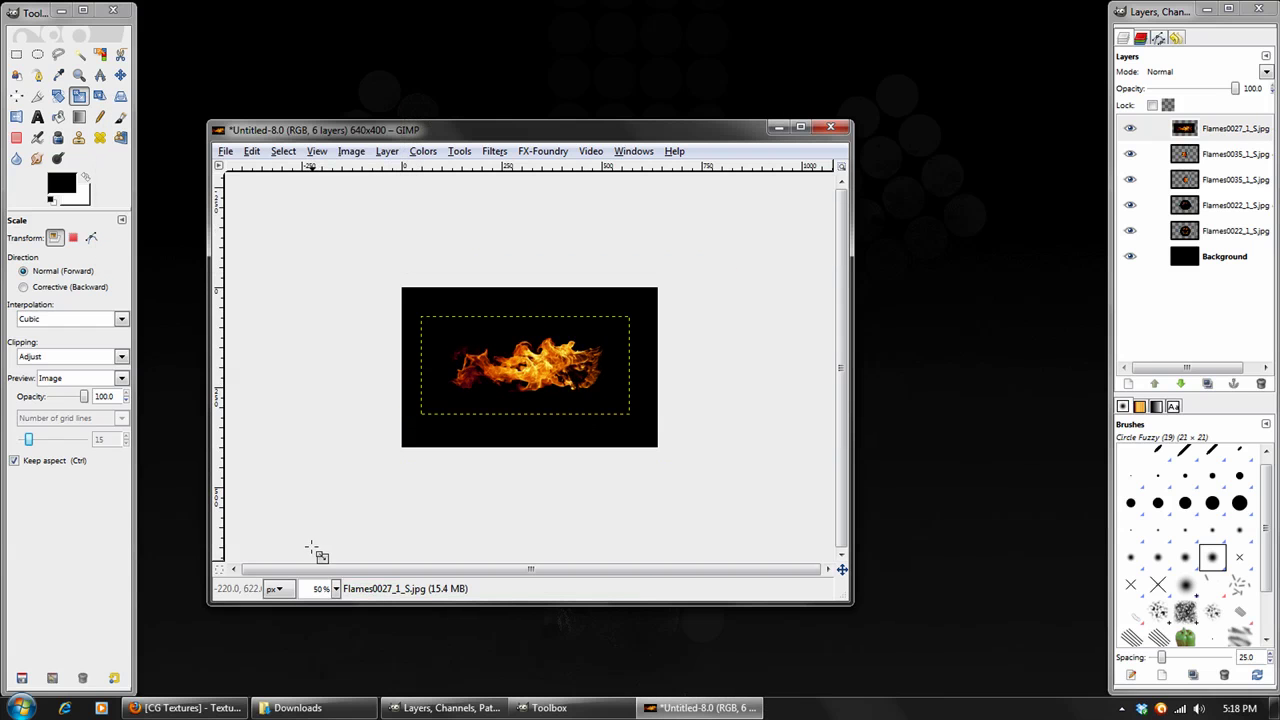
key(1)
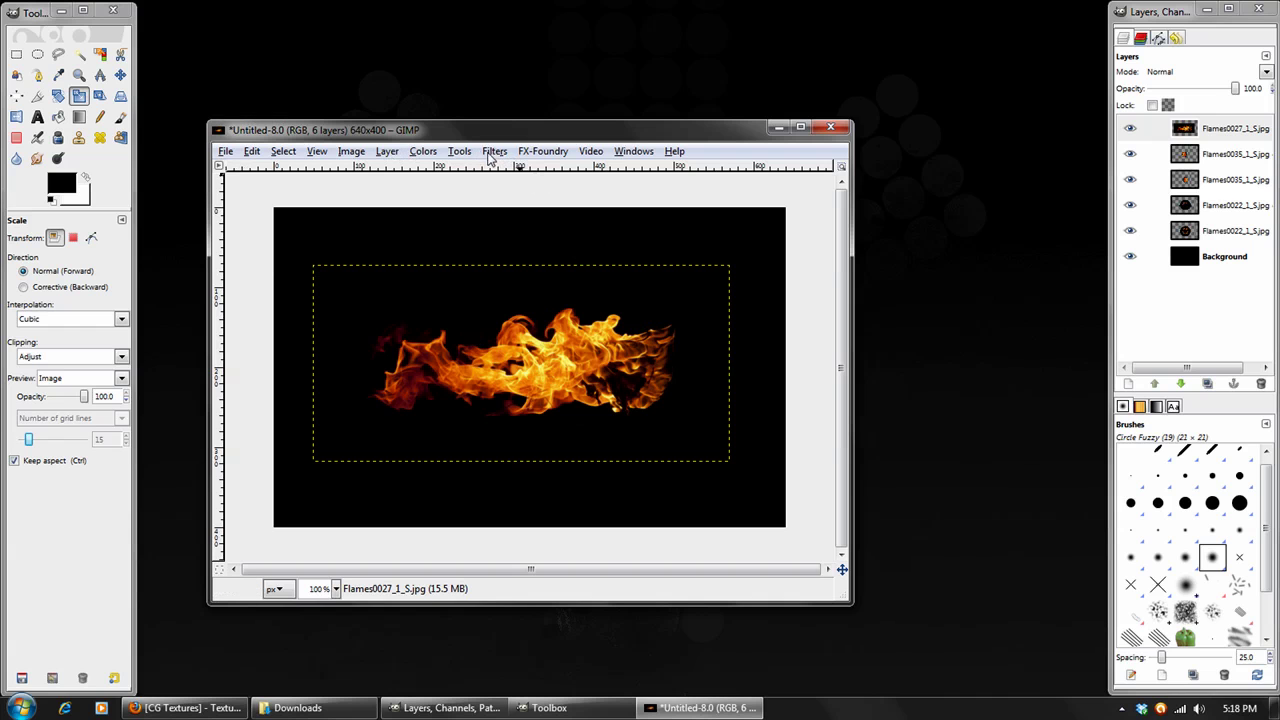
- Rotate the Flames0027 layer 90° clockwise so the flame stands upright
click(386, 151)
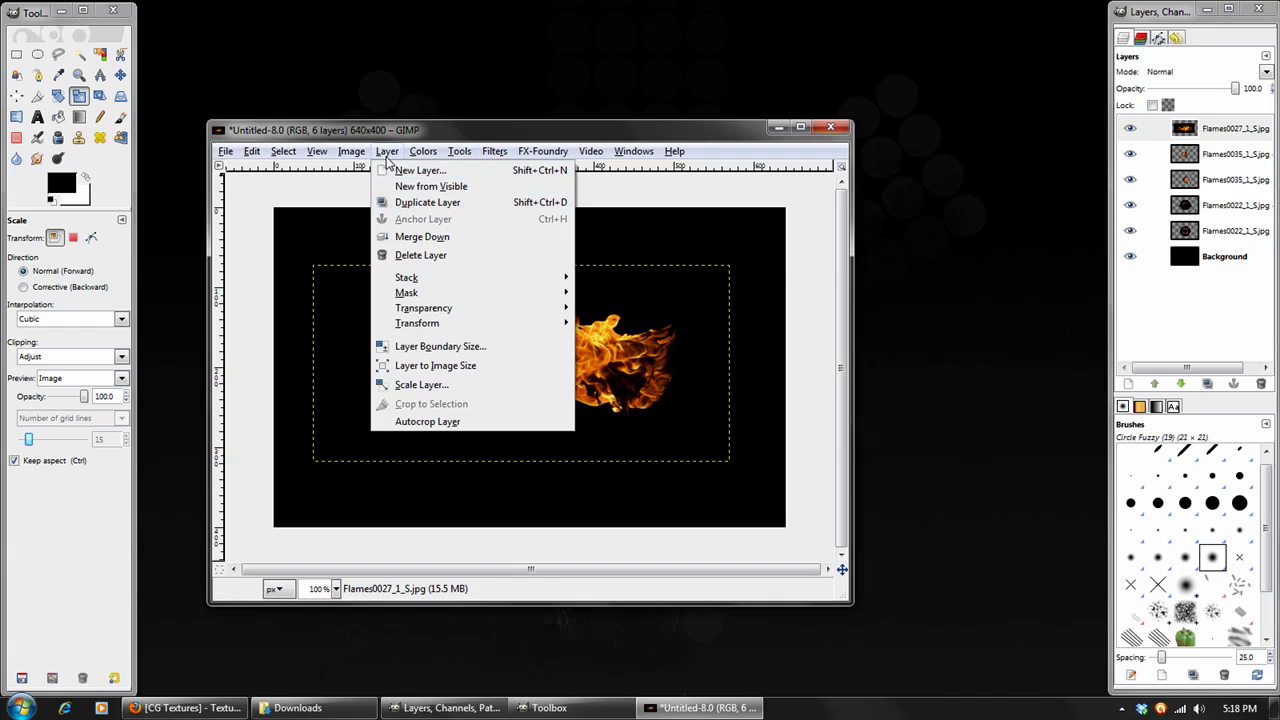
mouse_move(546, 328)
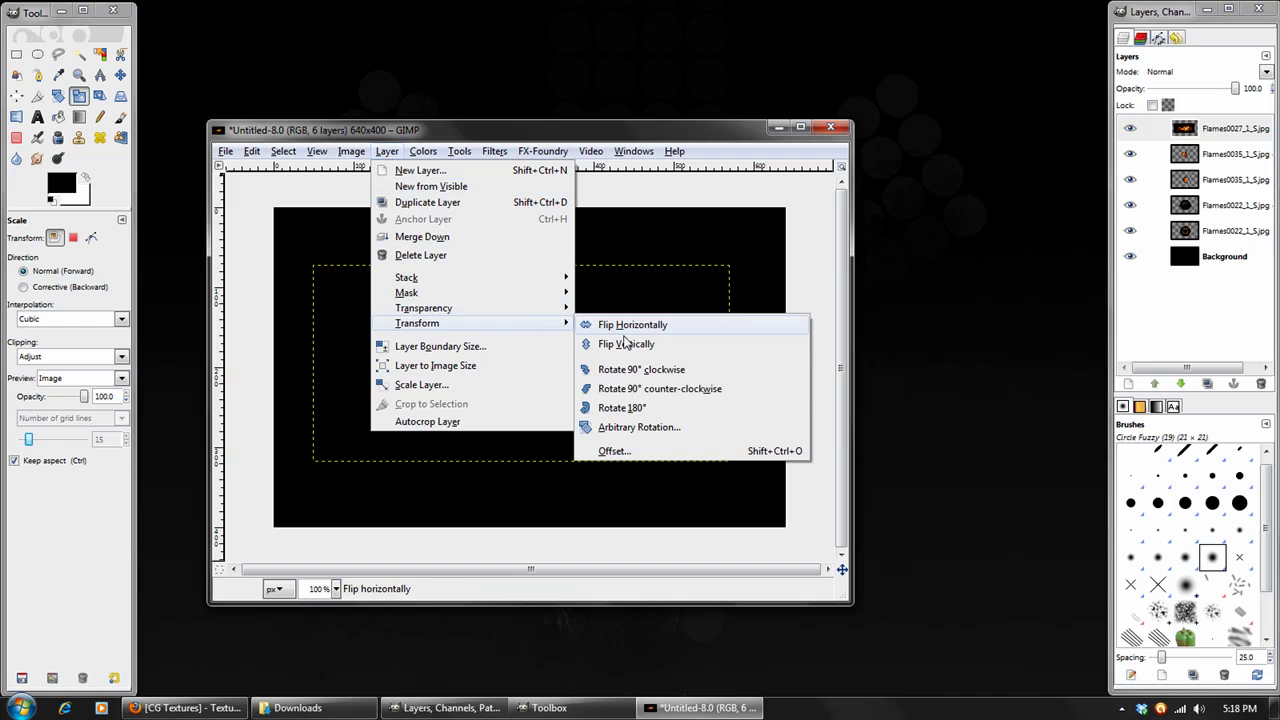
click(640, 372)
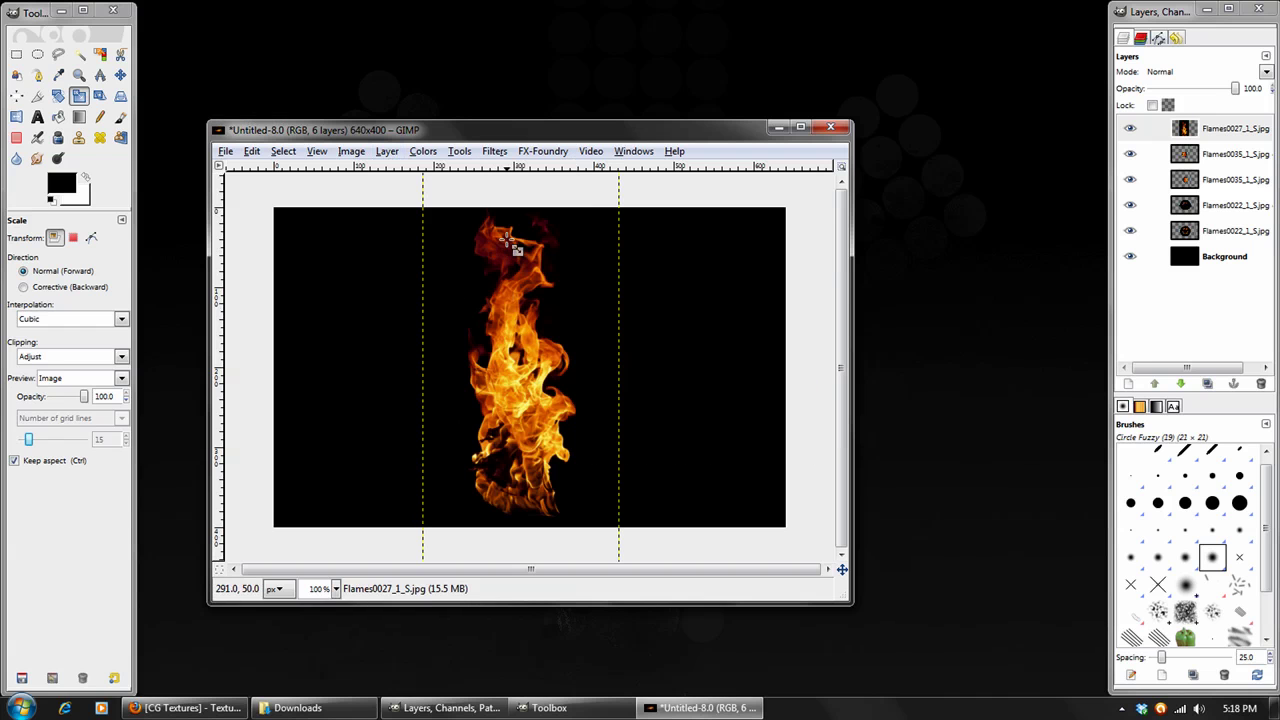
key(shift+r)
click(515, 362)
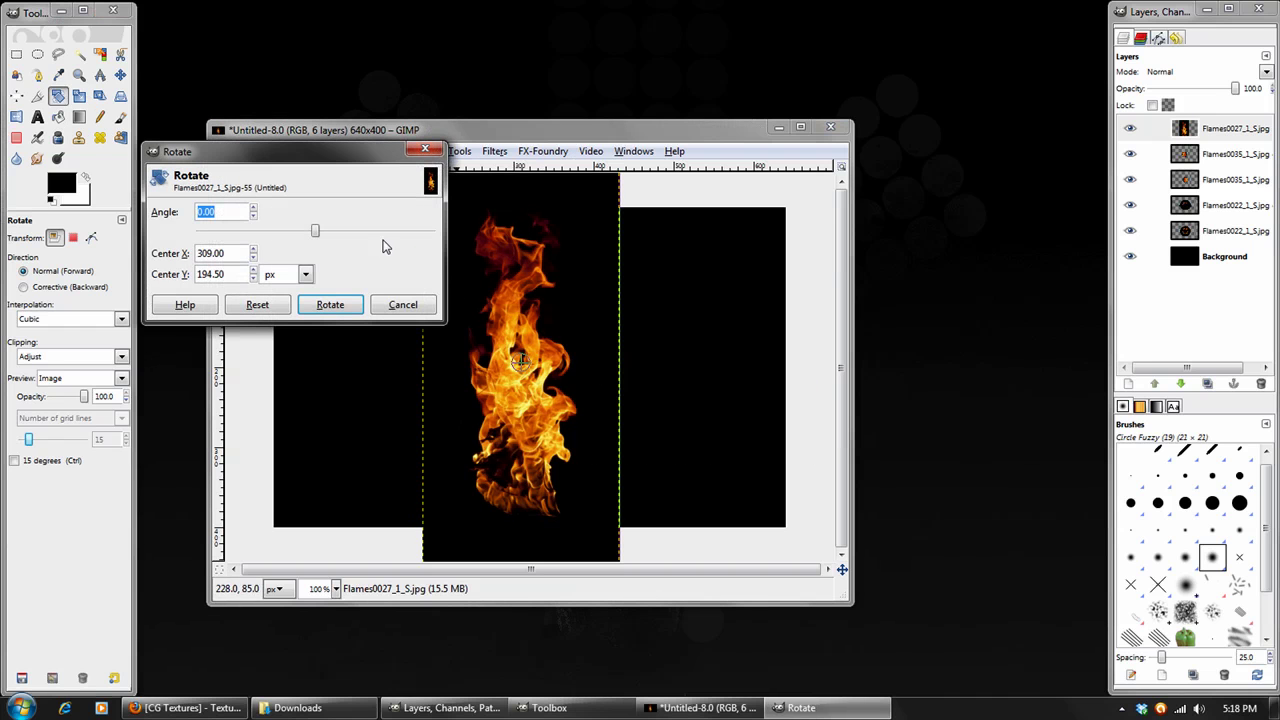
click(404, 305)
- Scale the upright flame layer to 246 × 363 pixels
key(shift+t)
click(532, 302)
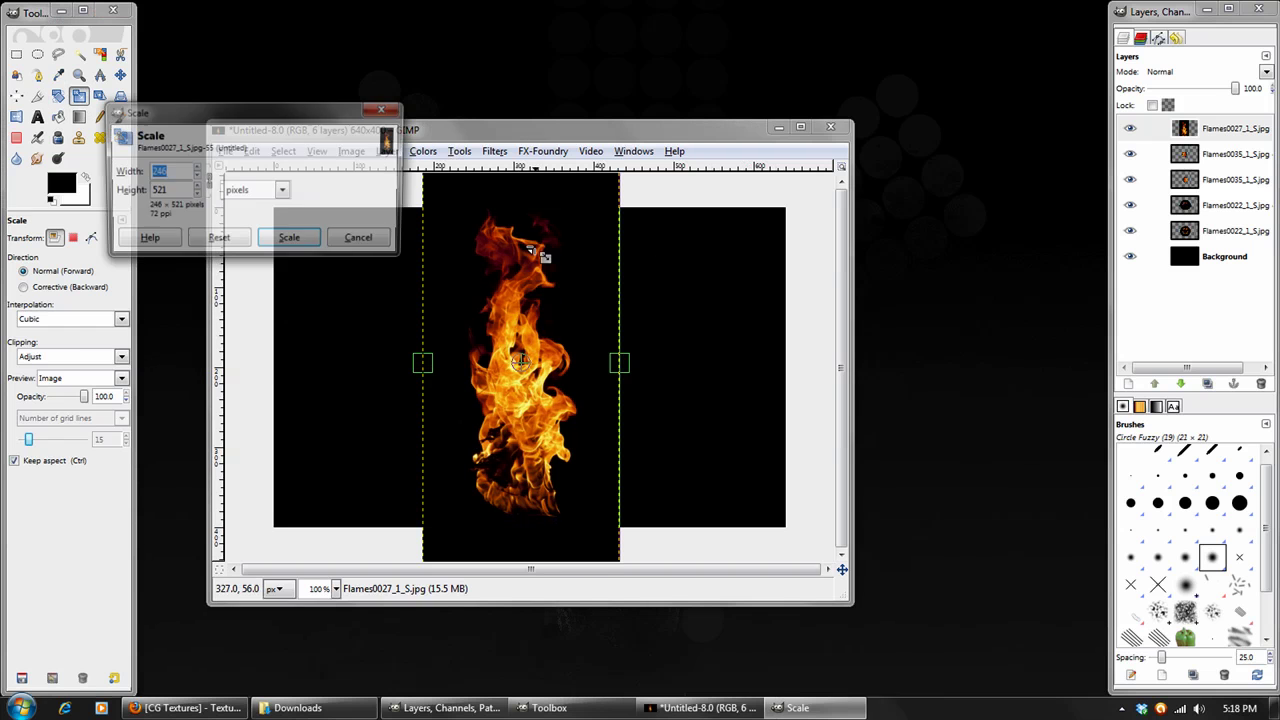
scroll(680, 397, up, 3)
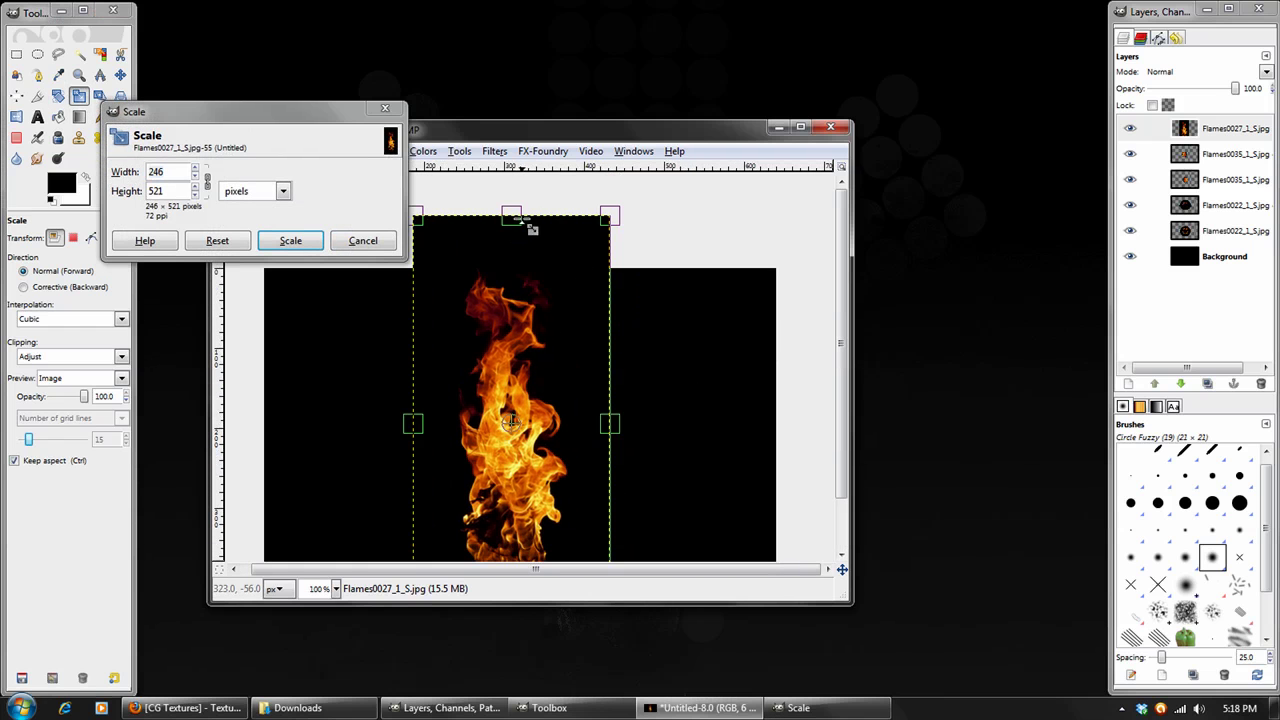
drag(508, 260, 503, 343)
scroll(720, 374, down, 3)
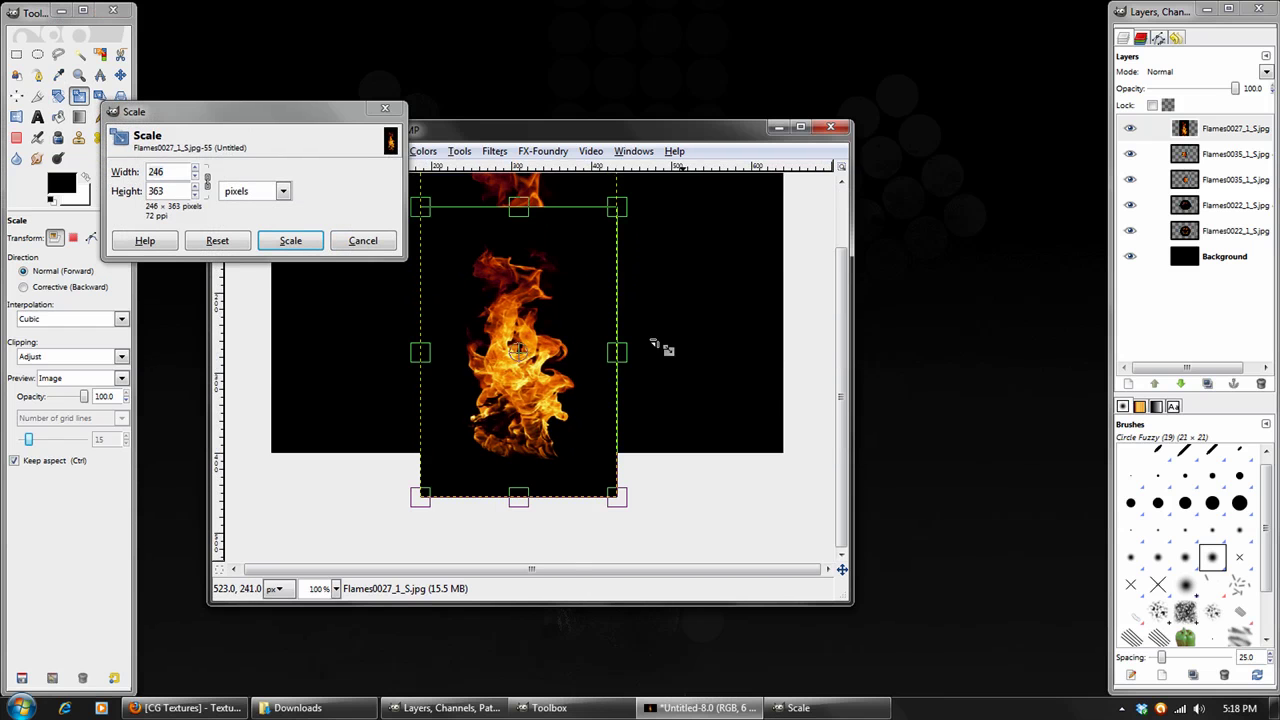
click(290, 241)
click(120, 75)
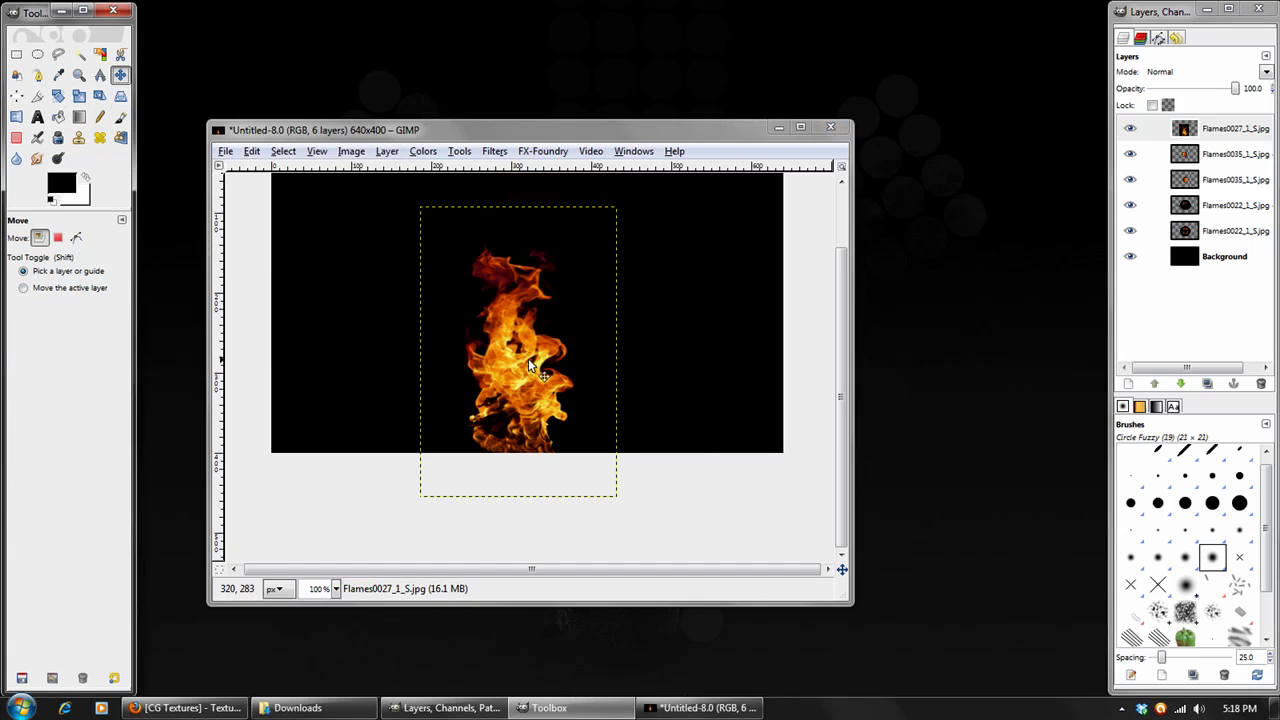
- Move the scaled flame layer up about 30 px and apply Lens Distortion to it
drag(550, 392, 549, 362)
click(493, 153)
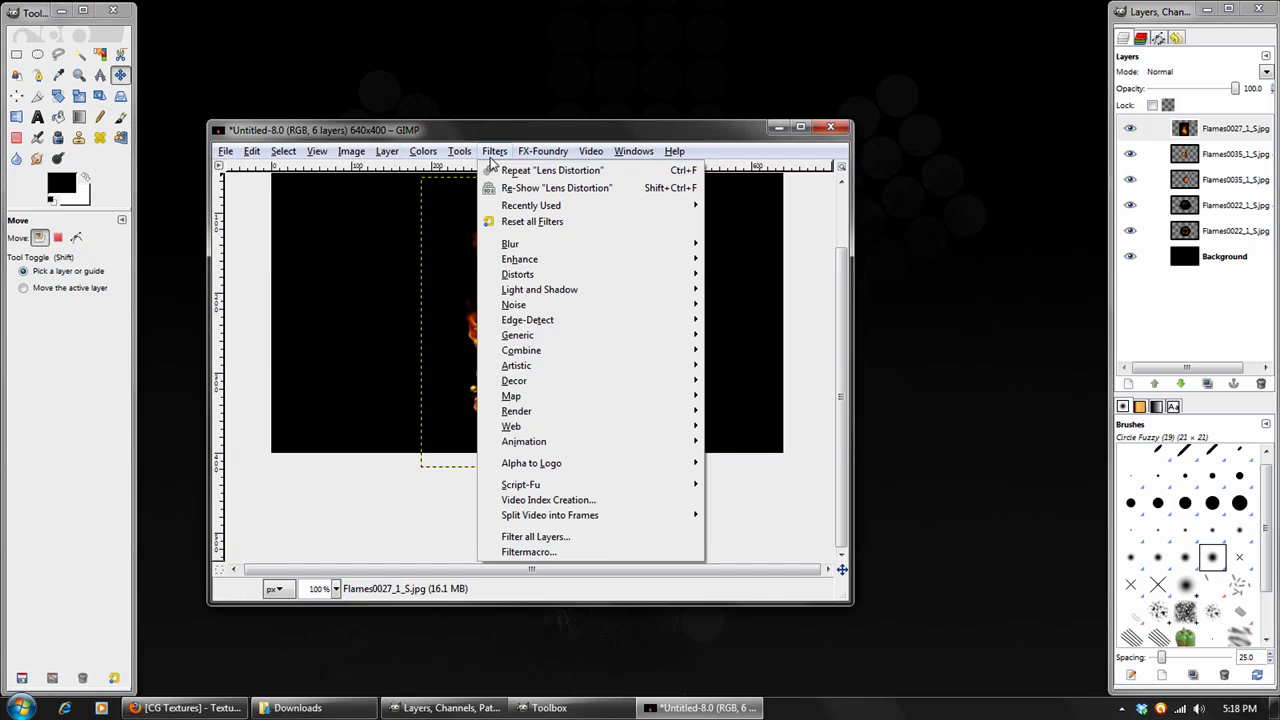
click(571, 196)
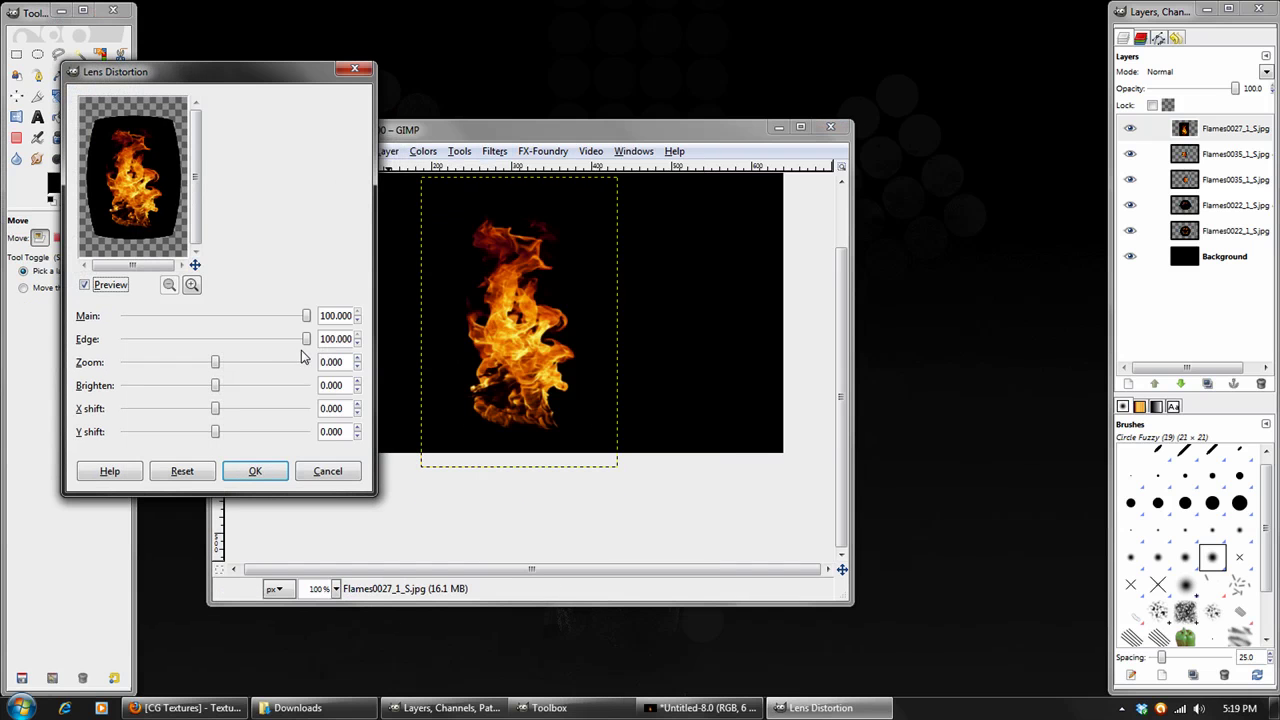
drag(345, 361, 306, 361)
click(255, 471)
- Reapply Lens Distortion to the flame layer with Zoom changed from 50 to 0
click(494, 151)
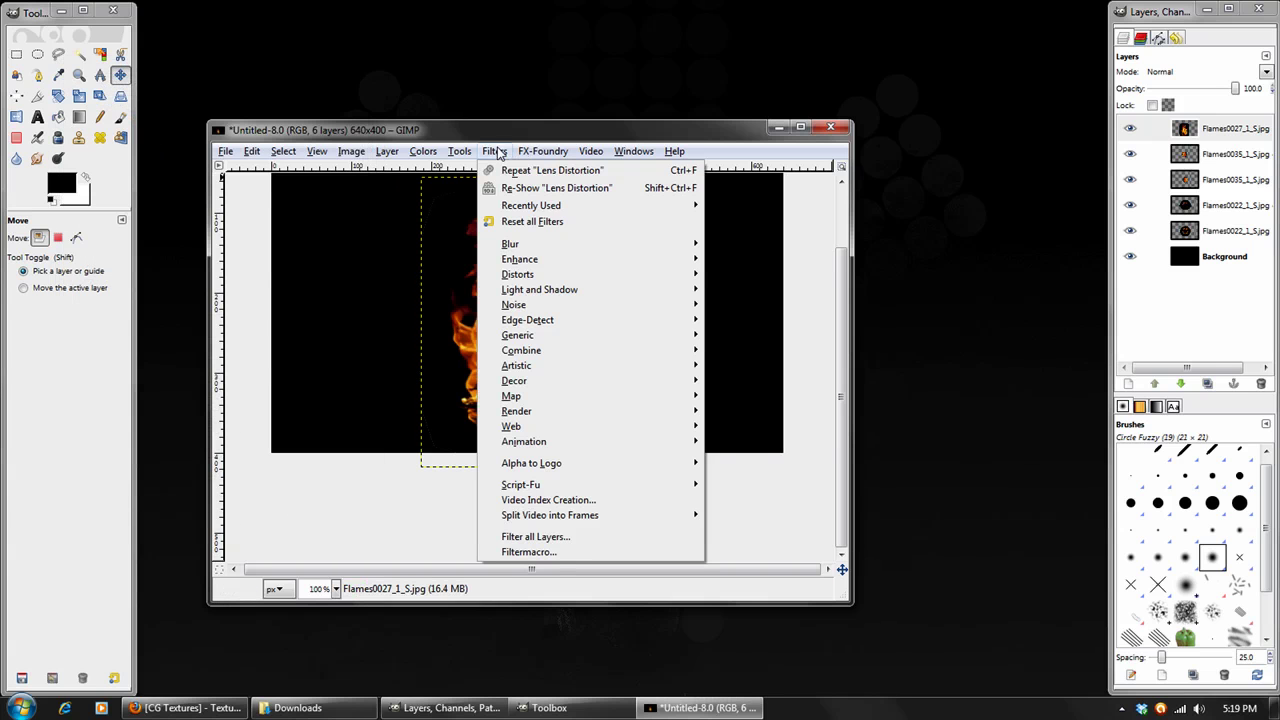
click(597, 190)
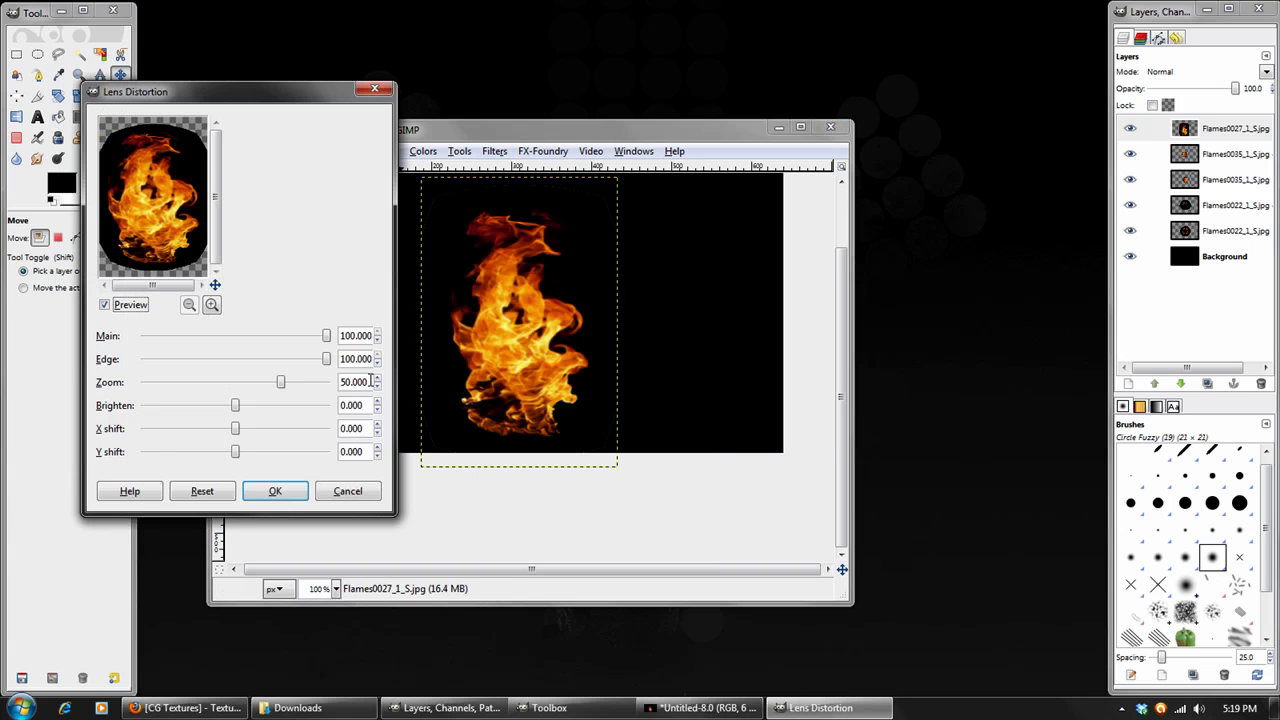
drag(370, 381, 278, 380)
text(0)
click(275, 491)
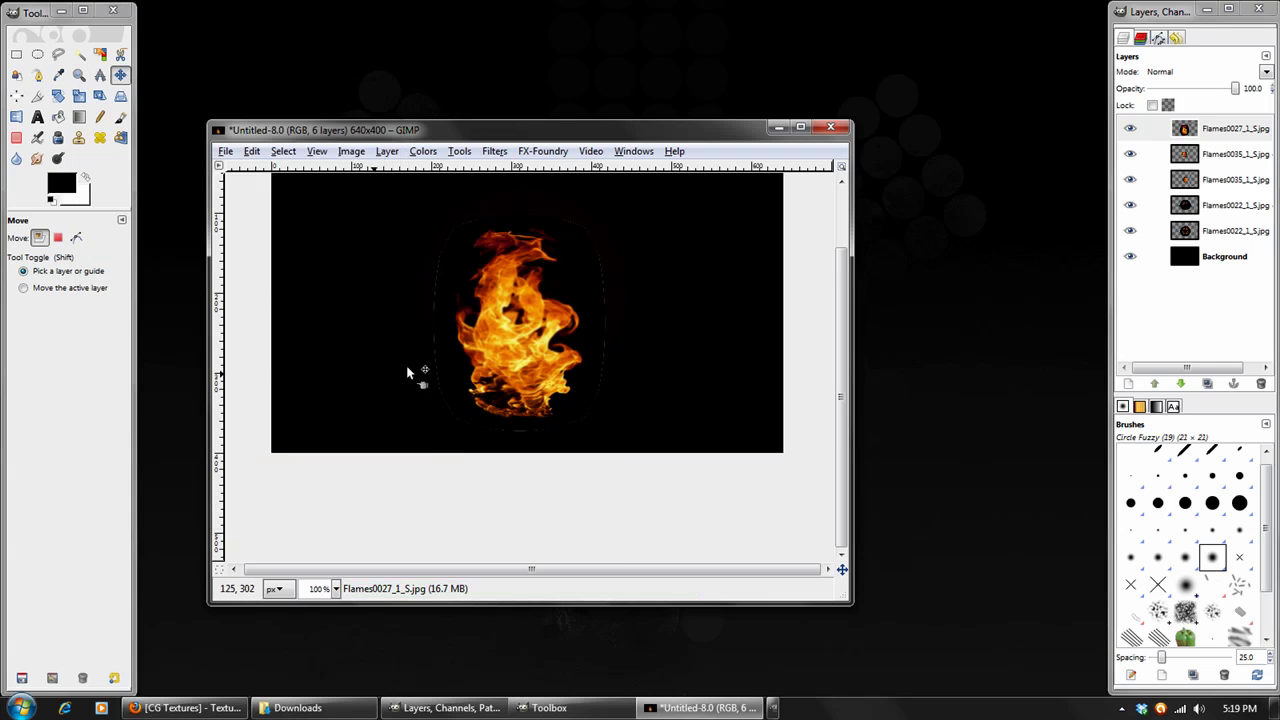
- Repeat the lens distortion twice and set the layer mode to Lighten only
key(shift+m)
key(ctrl+f)
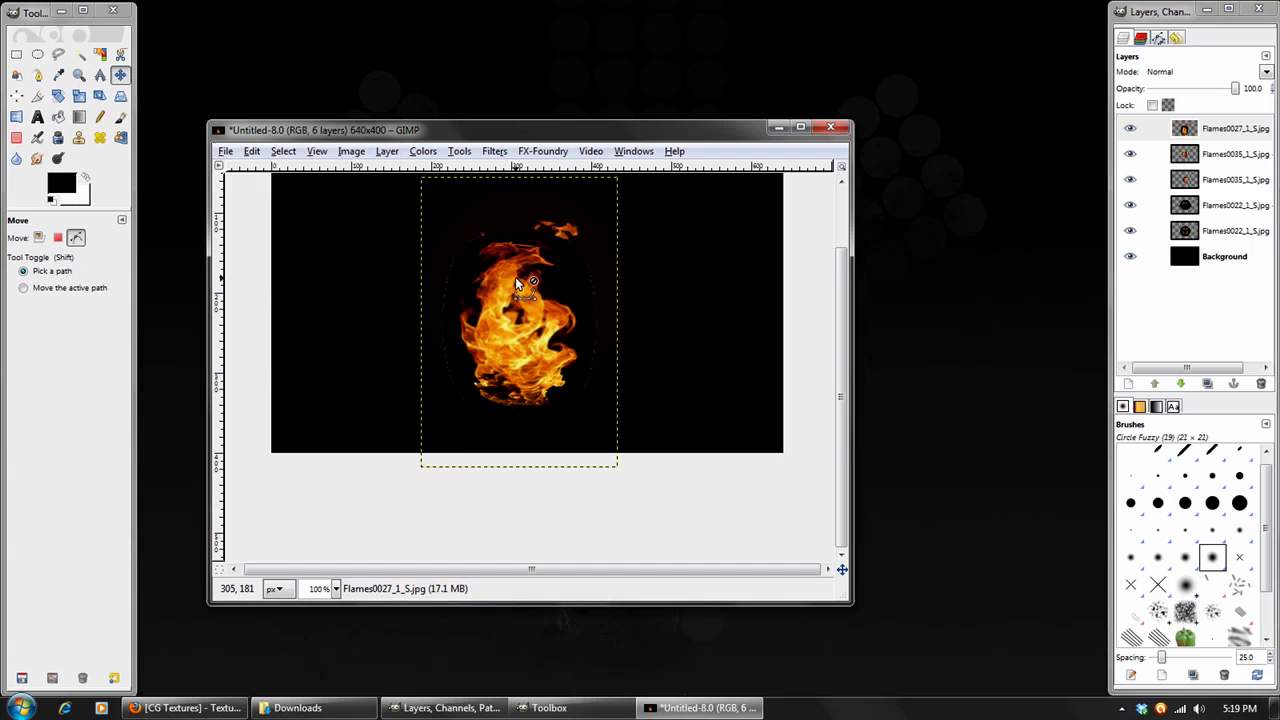
key(ctrl+f)
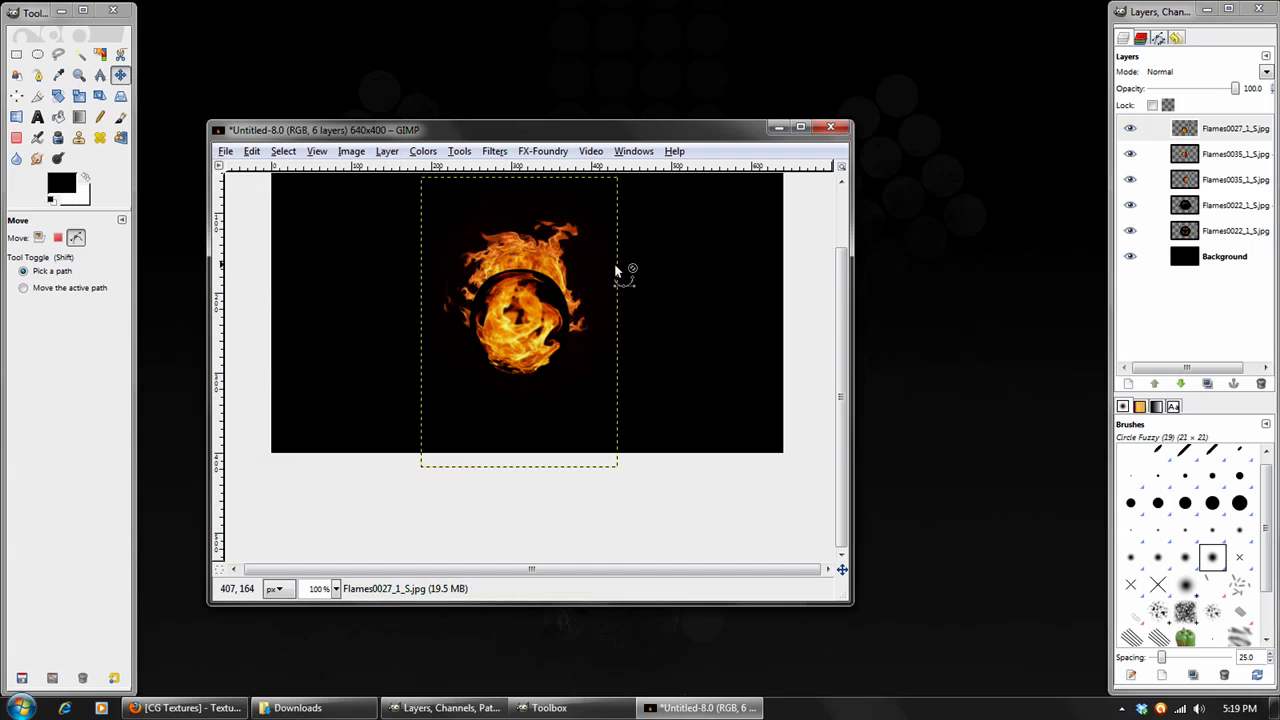
key(shift+m)
click(1210, 71)
click(1178, 394)
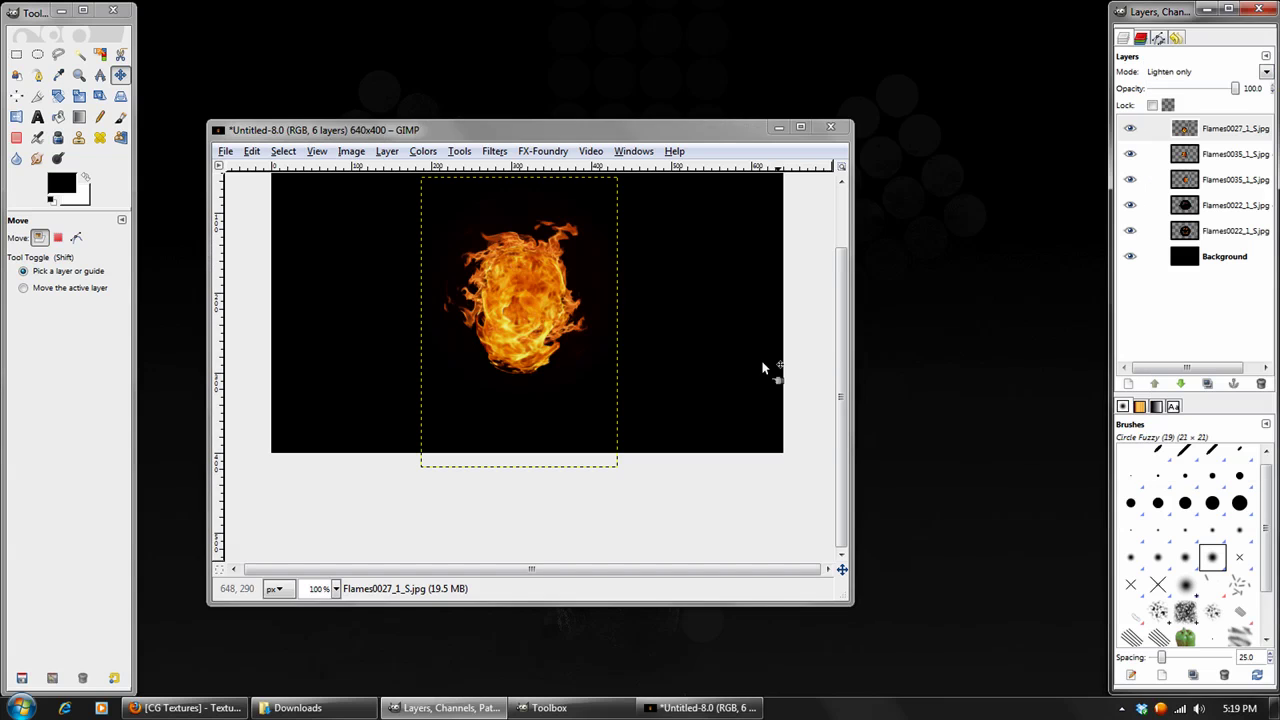
- Shrink the distorted flame layer and move it up-left toward the canvas centre
drag(513, 422, 517, 385)
click(82, 97)
click(470, 338)
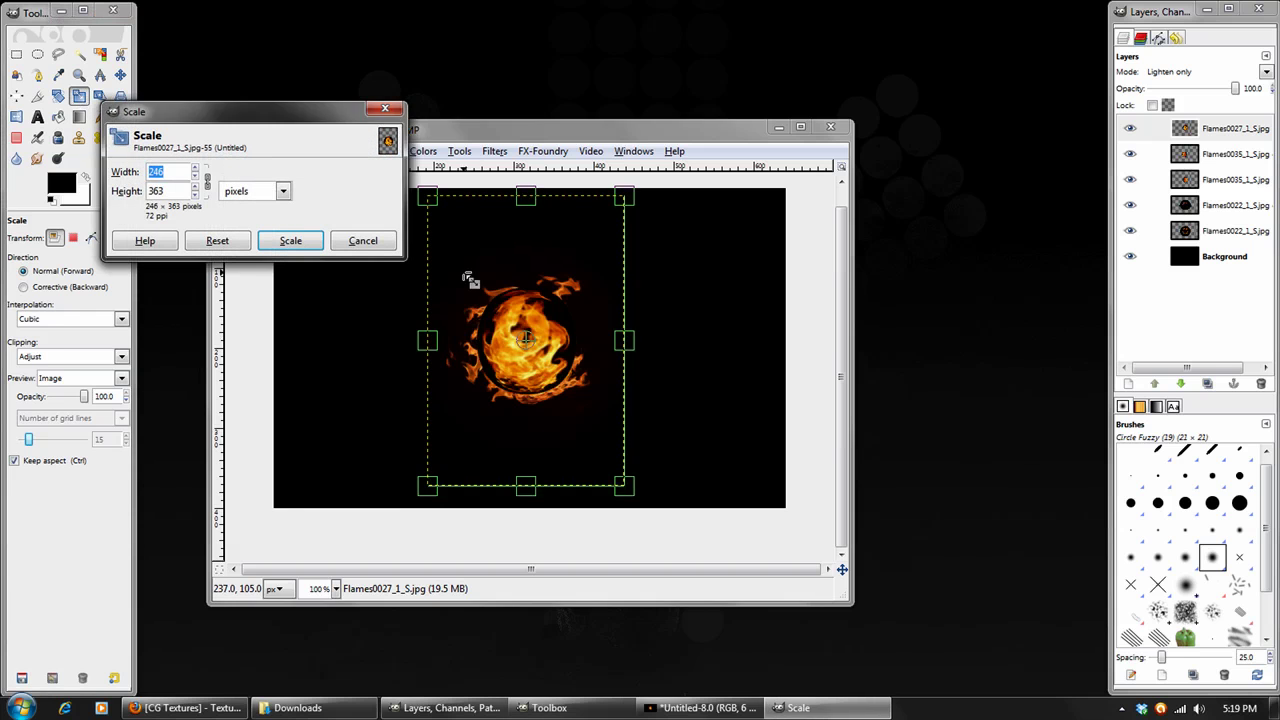
drag(522, 356, 513, 322)
click(290, 240)
click(120, 75)
drag(591, 434, 538, 367)
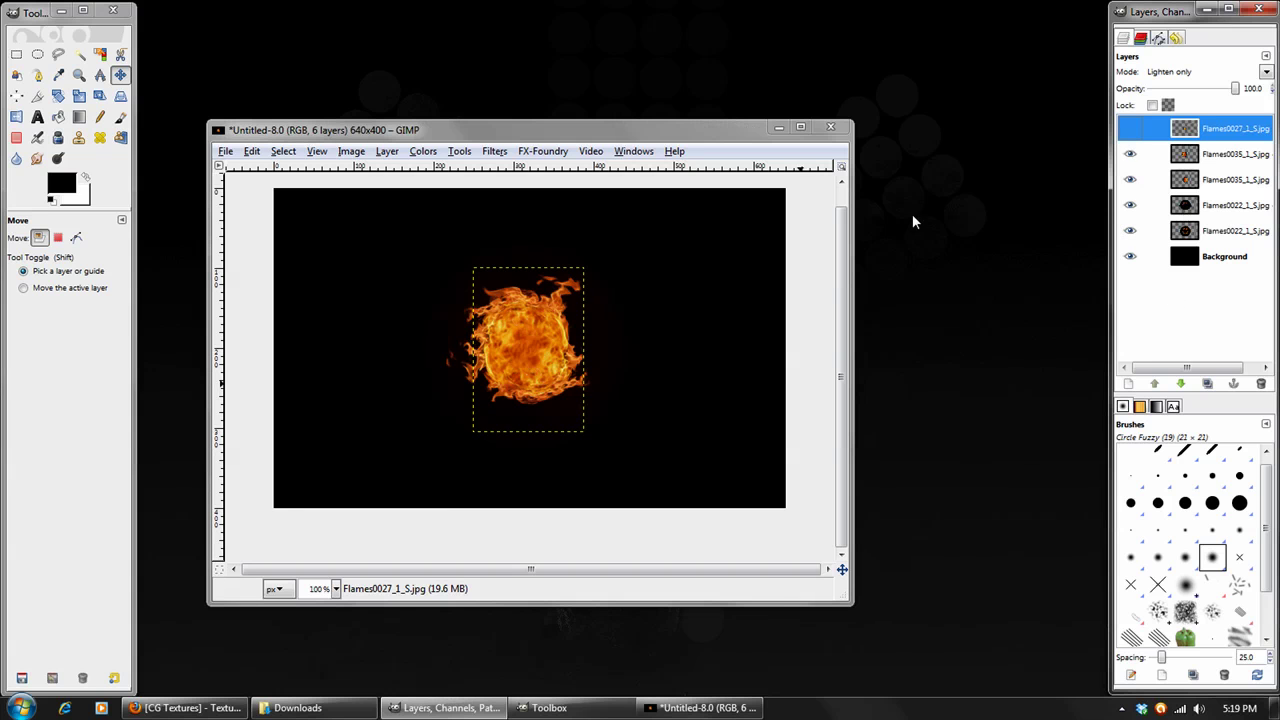
- Toggle the top flame layer's visibility to compare, then make the Background active
click(1130, 153)
click(1130, 153)
click(1128, 128)
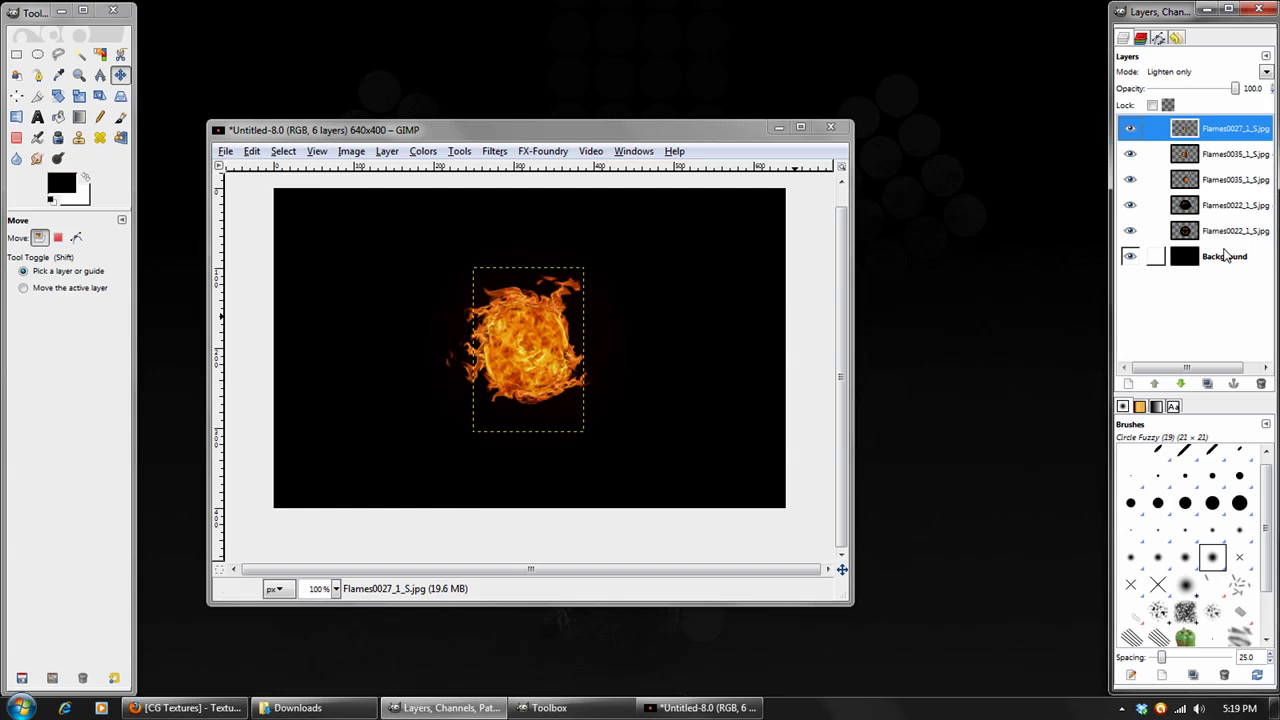
click(1150, 256)
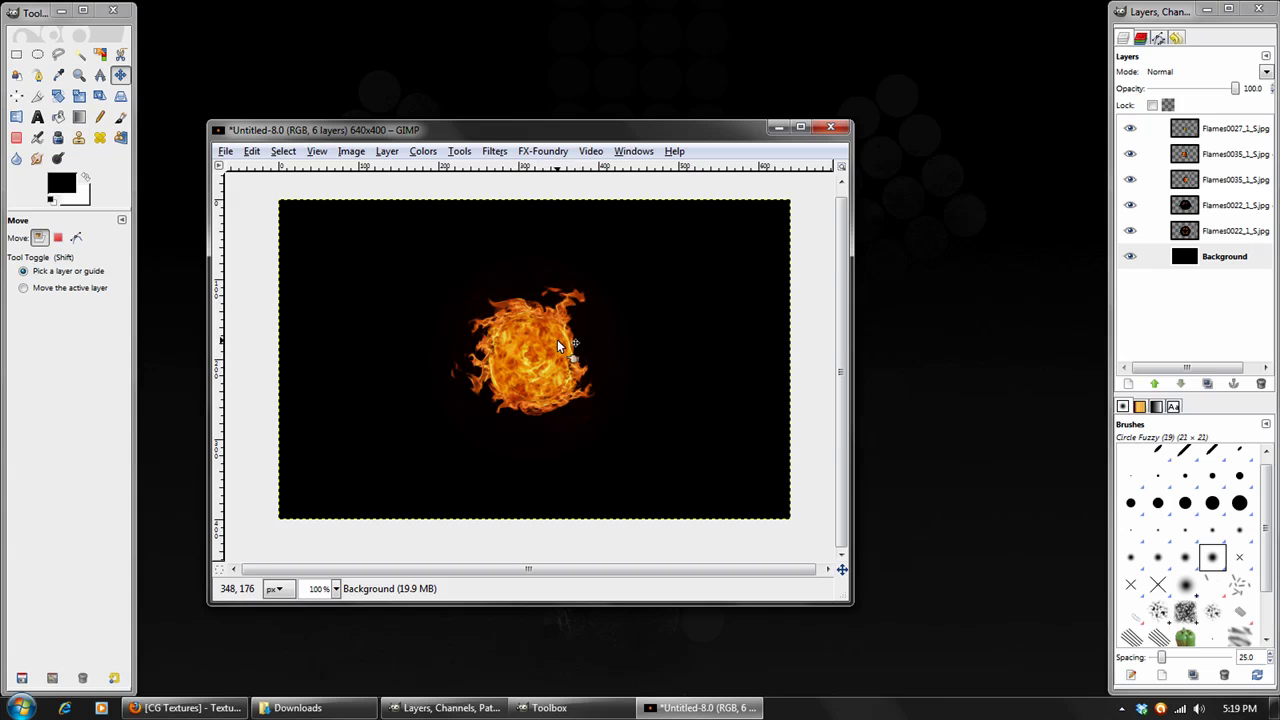
- Select the lower Flames0022 layer and bring up its Color Balance settings
click(1130, 130)
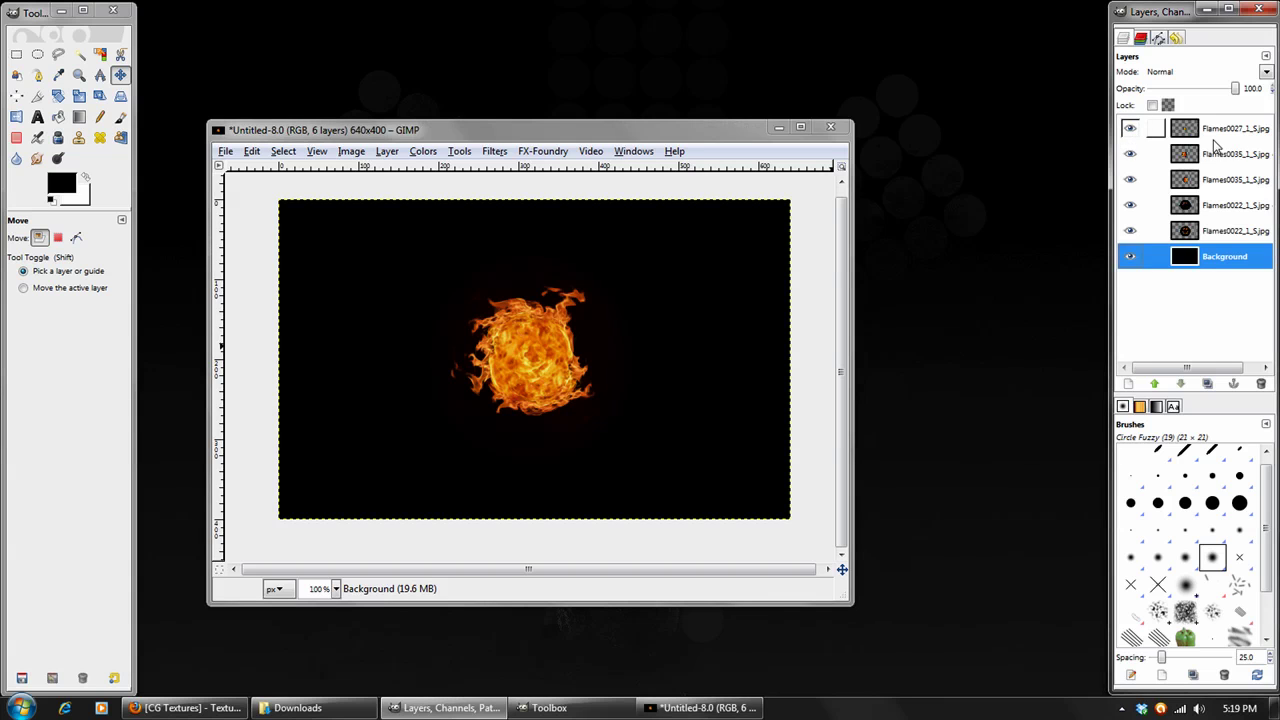
click(1225, 232)
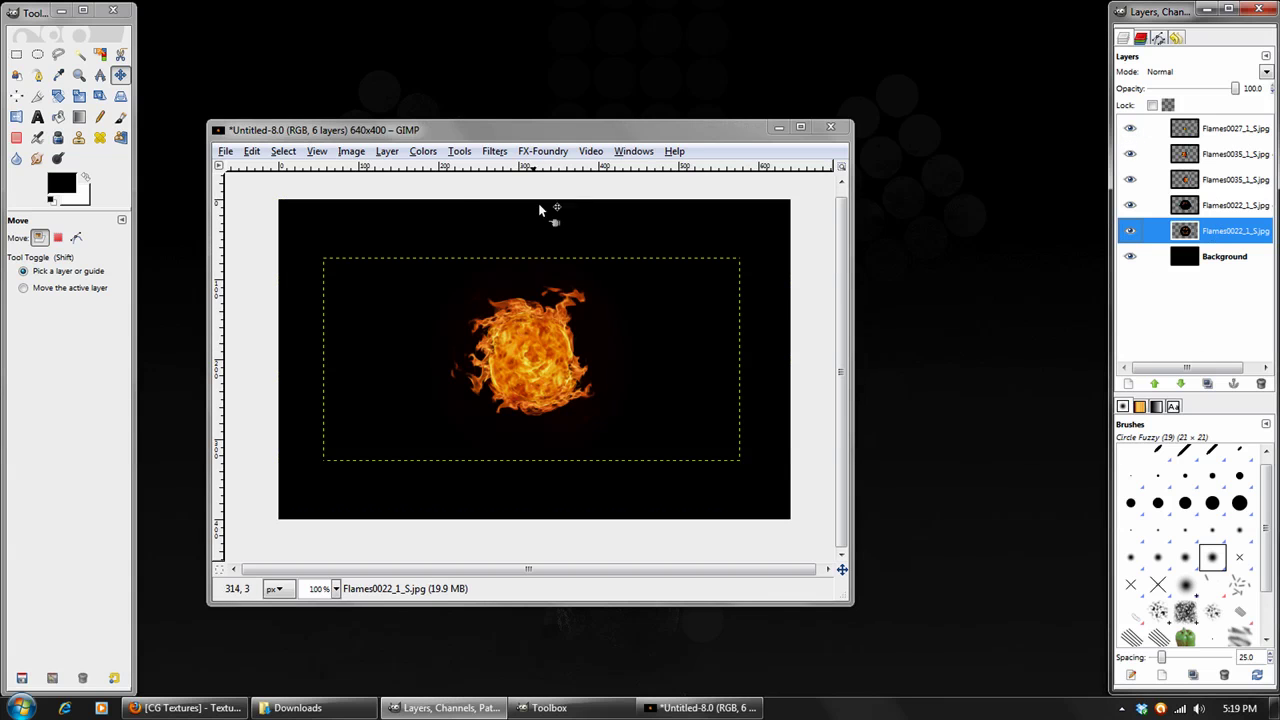
click(422, 151)
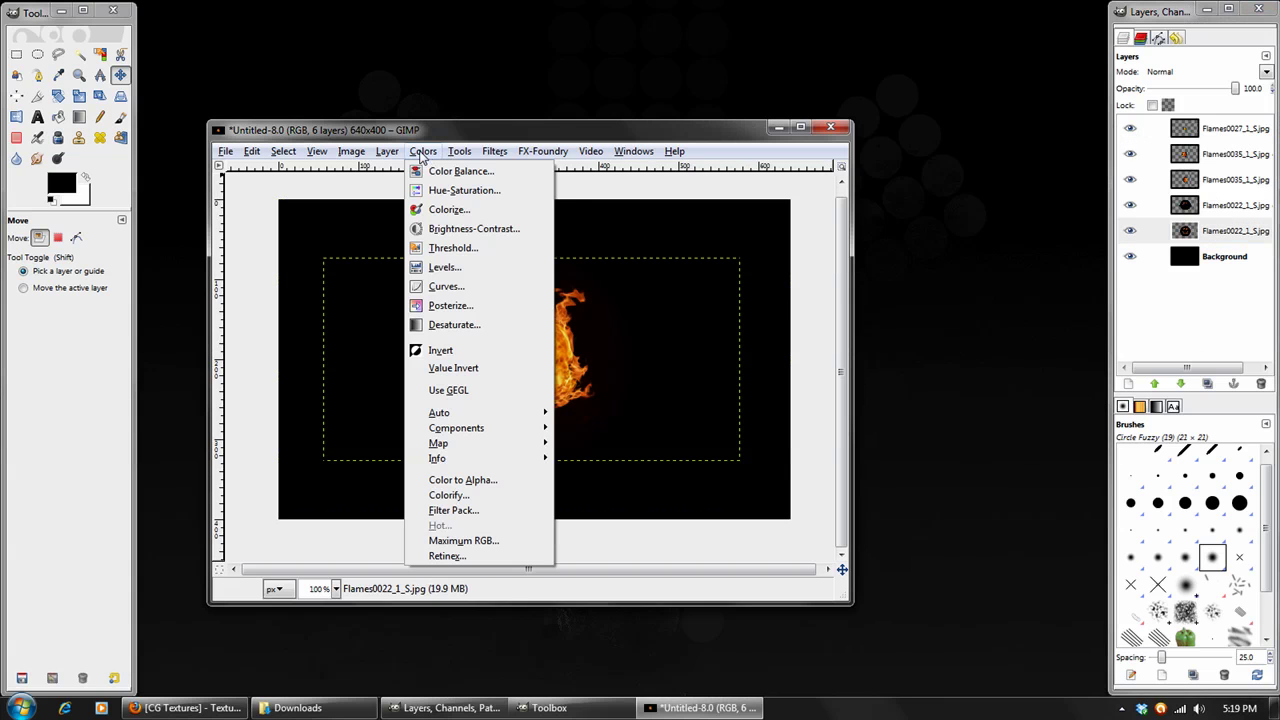
click(432, 171)
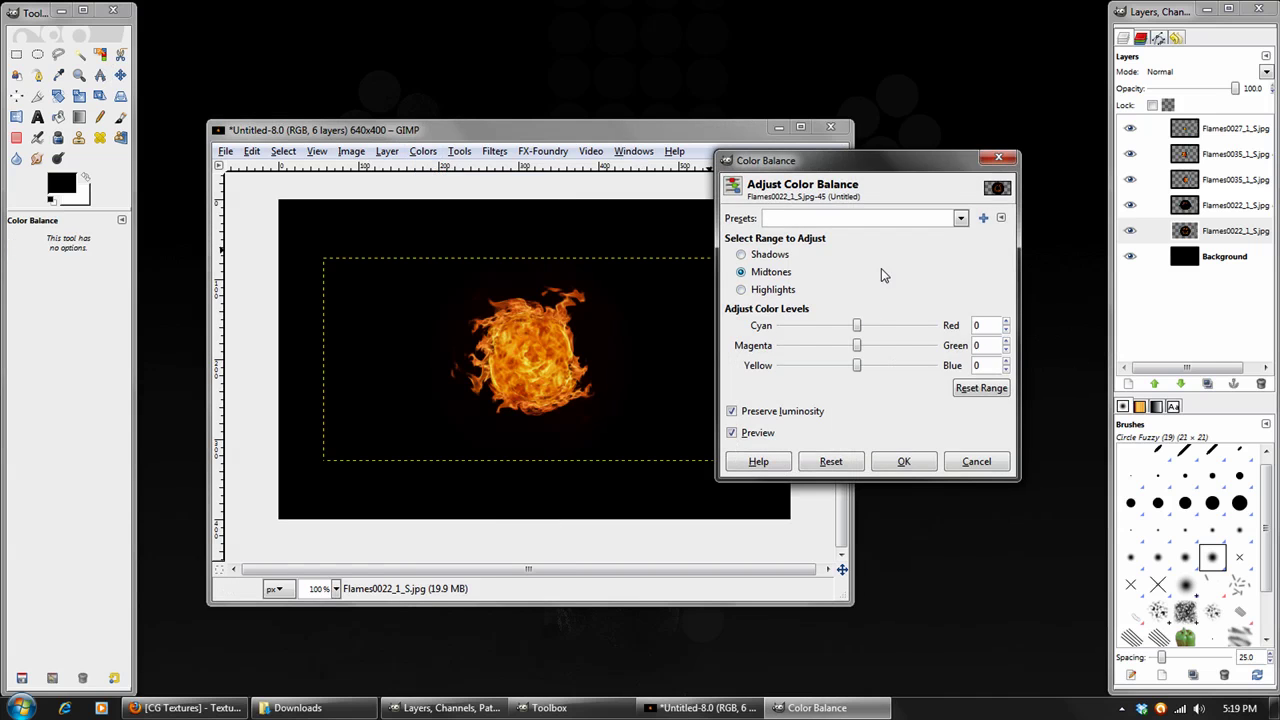
drag(868, 175, 890, 213)
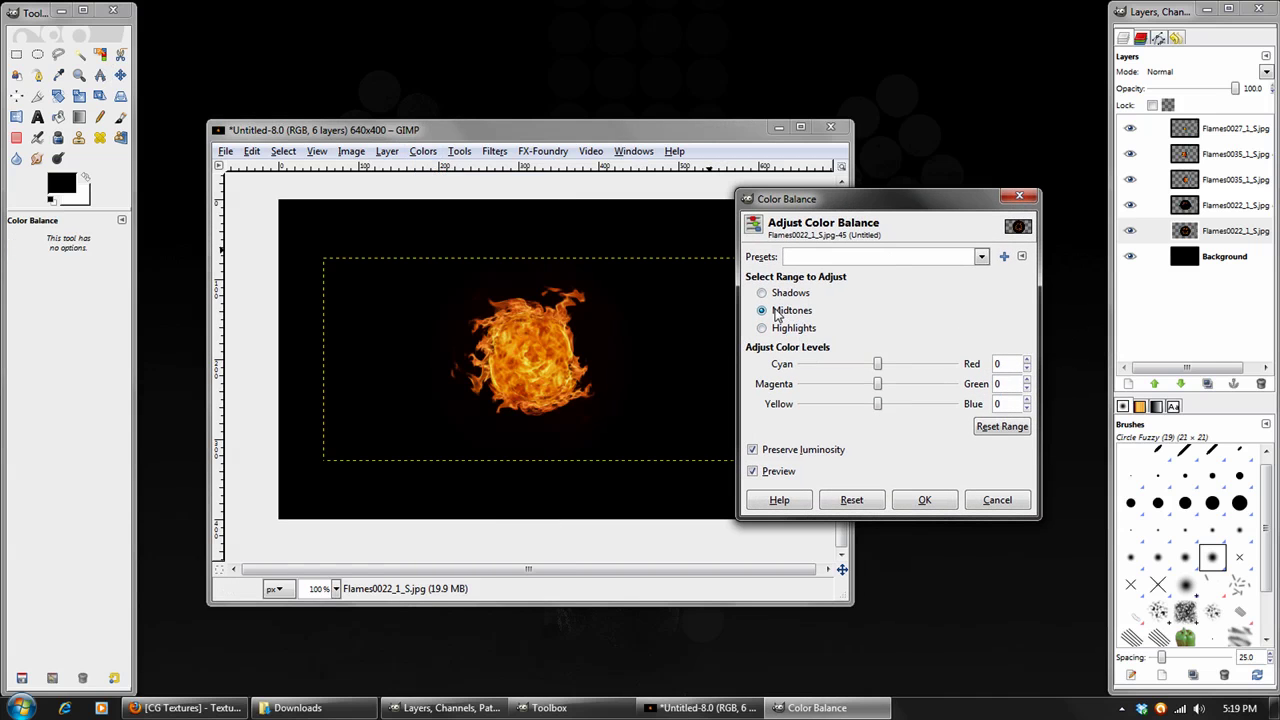
- Set midtones to Red 100, Green 50, Blue -100 with Preserve luminosity left on
drag(878, 365, 1082, 359)
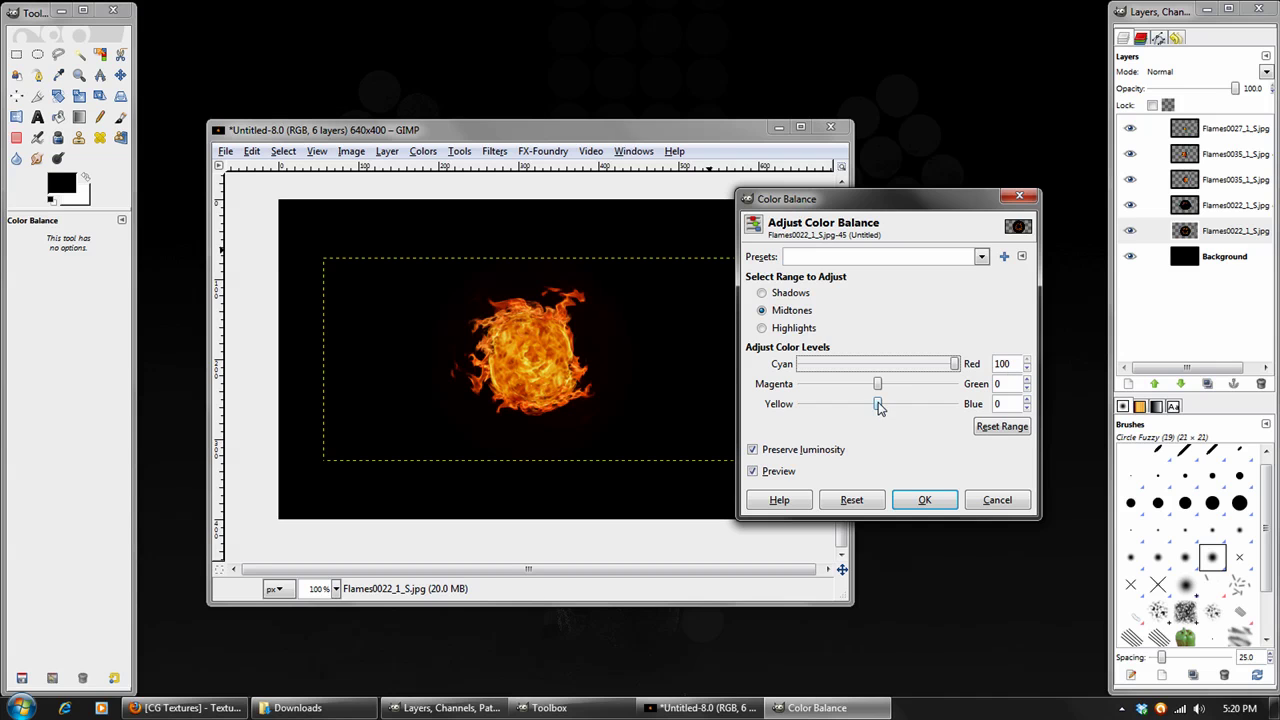
drag(878, 405, 719, 409)
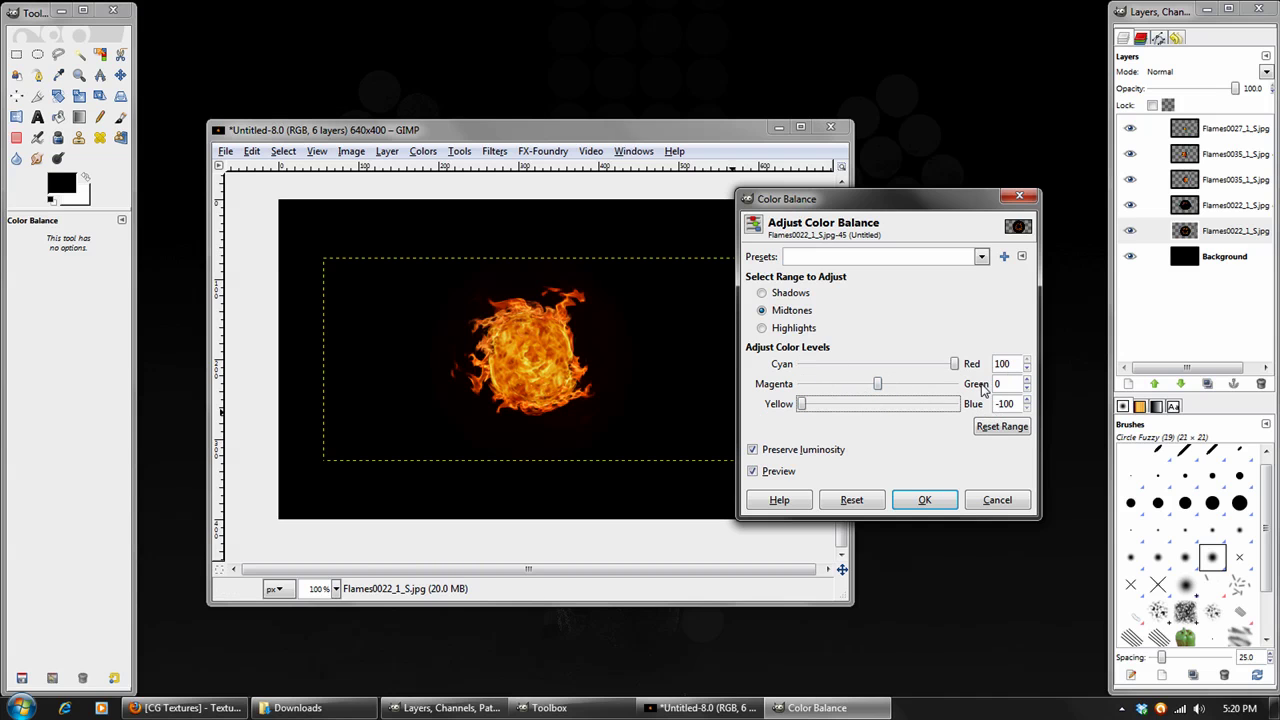
click(942, 386)
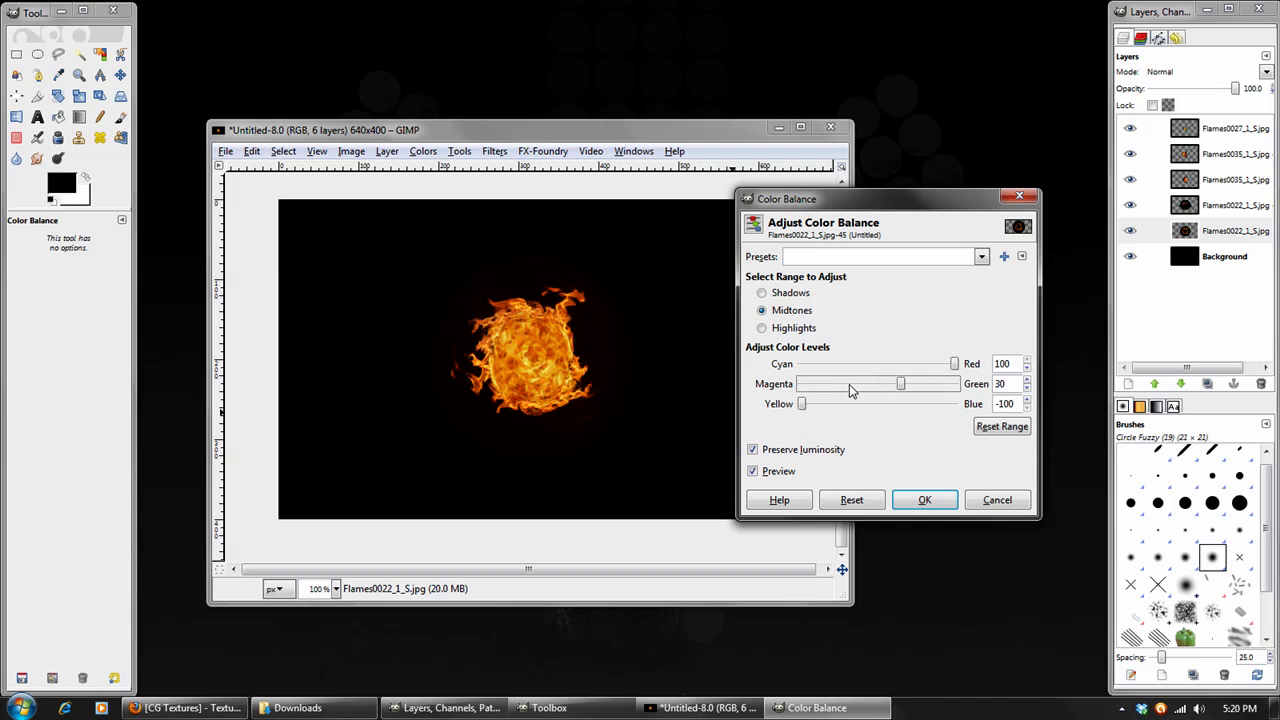
click(856, 388)
click(928, 390)
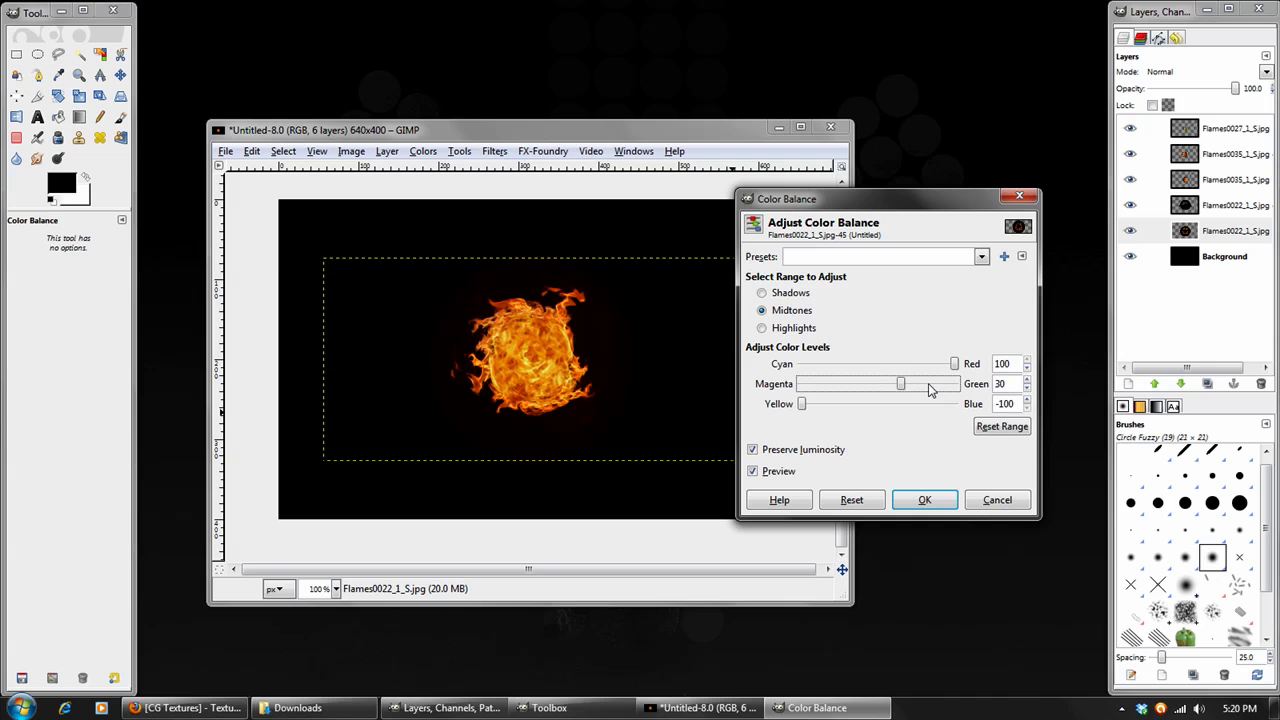
click(870, 391)
click(955, 388)
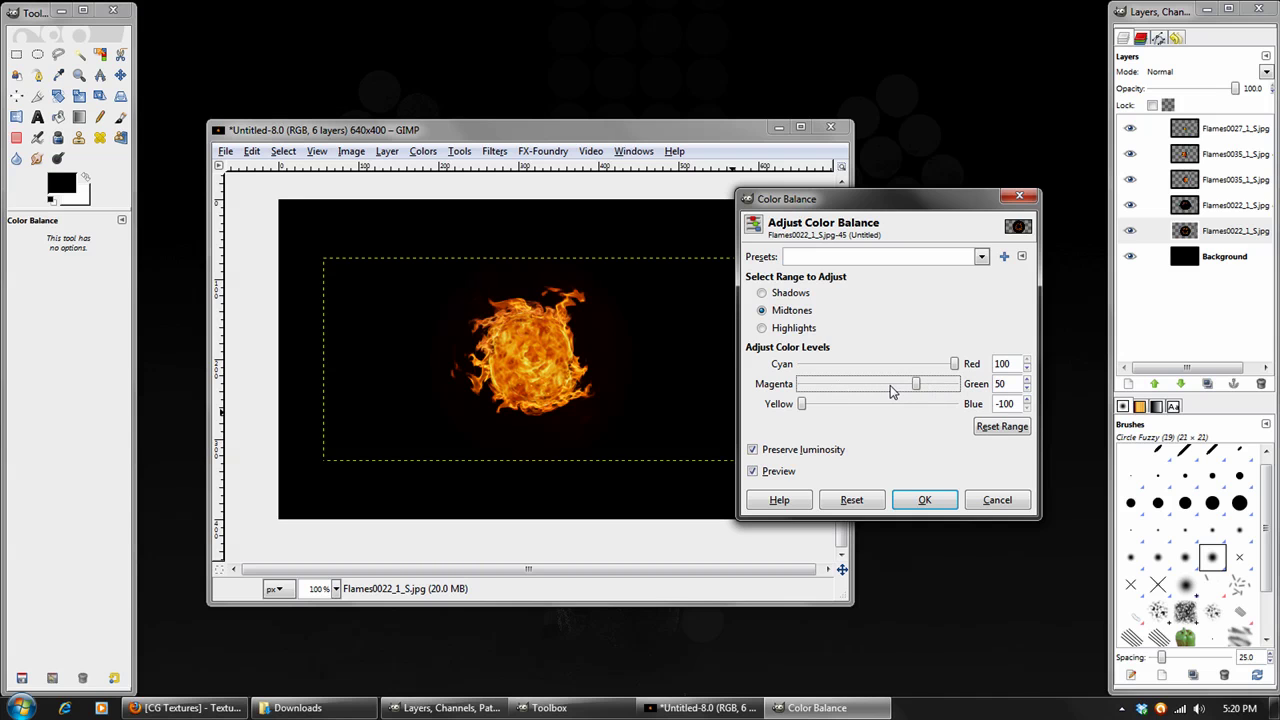
click(753, 450)
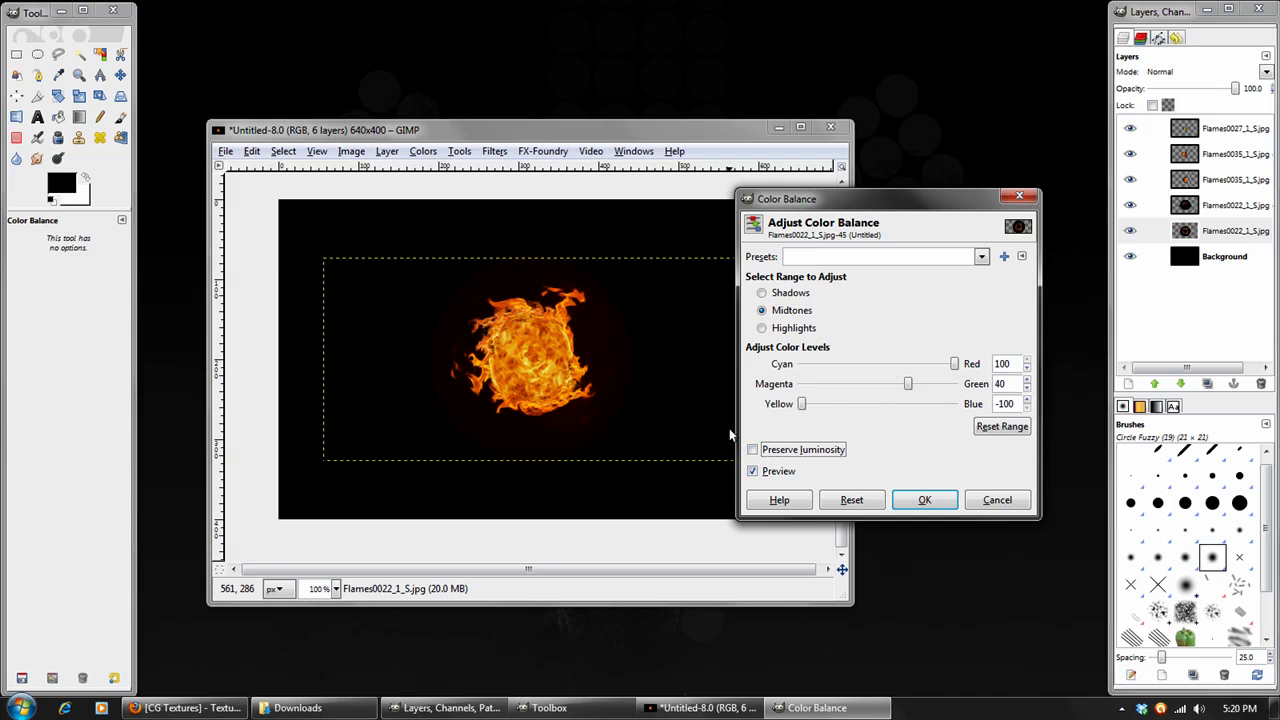
click(753, 450)
click(952, 389)
- Apply the balance, then give the Flames0022 copy the saved Red 100, Green 50, Blue -100 preset
click(924, 500)
click(1206, 212)
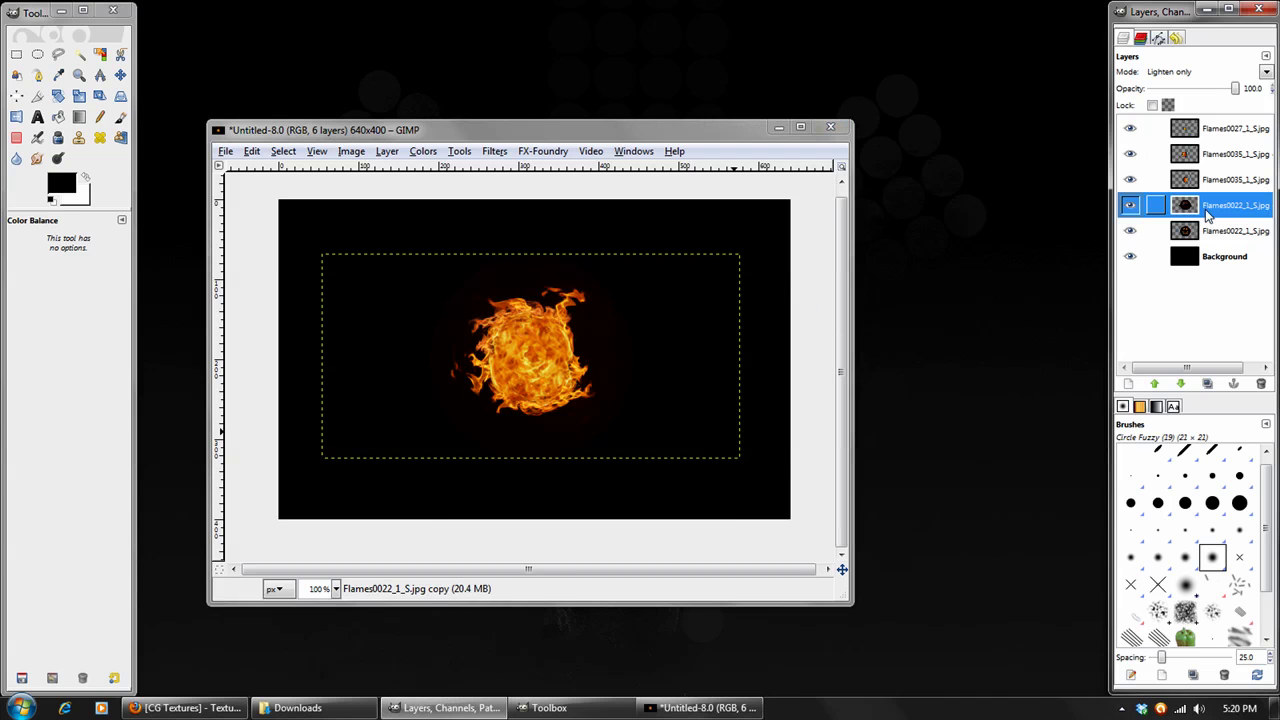
click(423, 152)
click(443, 172)
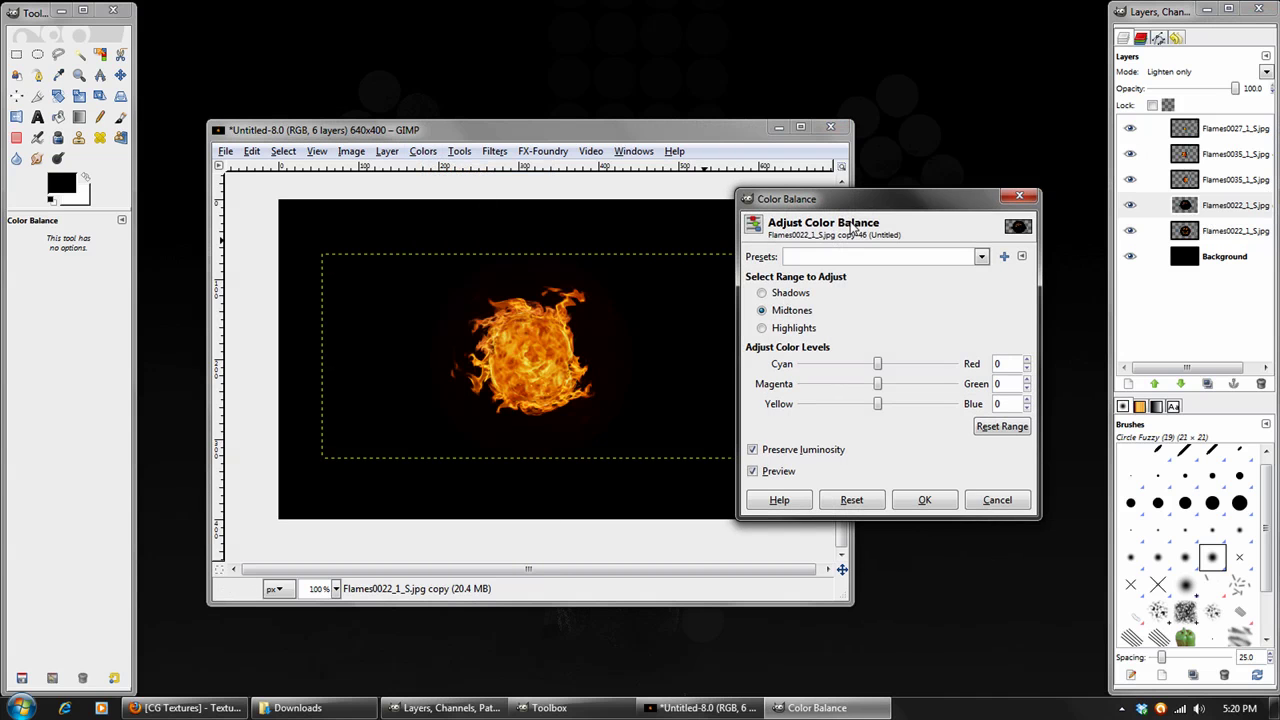
drag(856, 202, 858, 166)
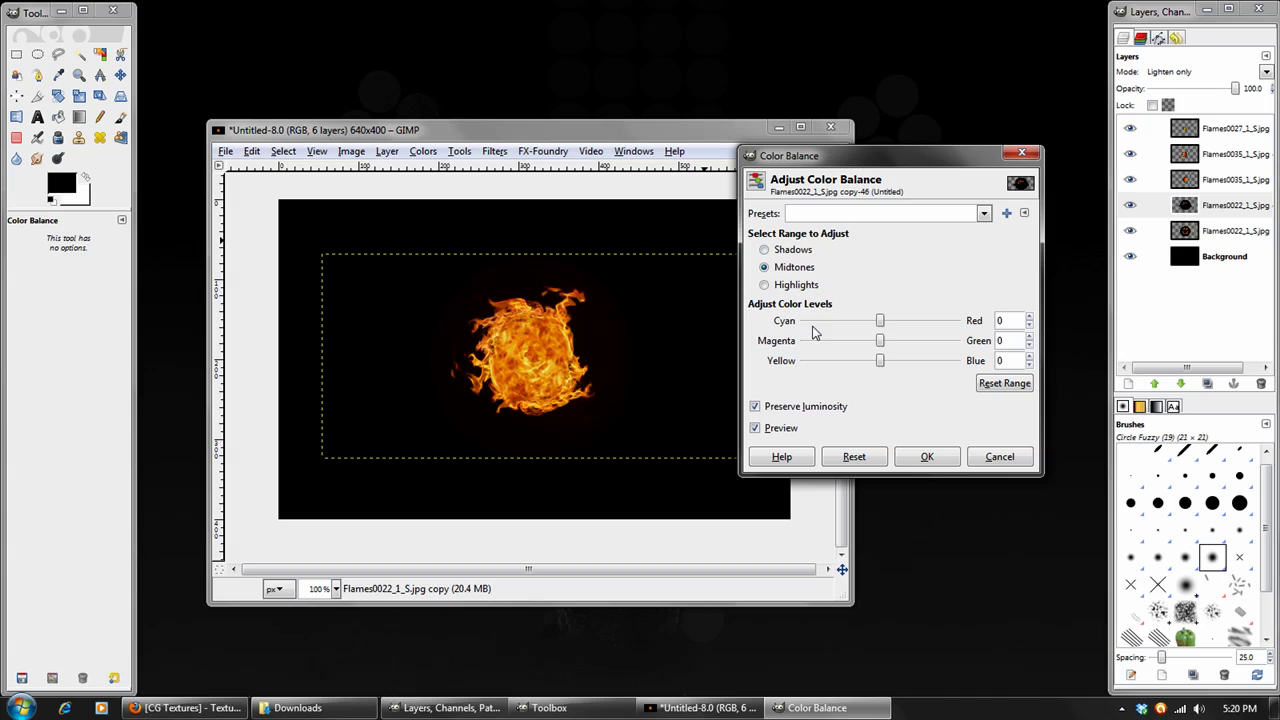
click(840, 215)
click(828, 232)
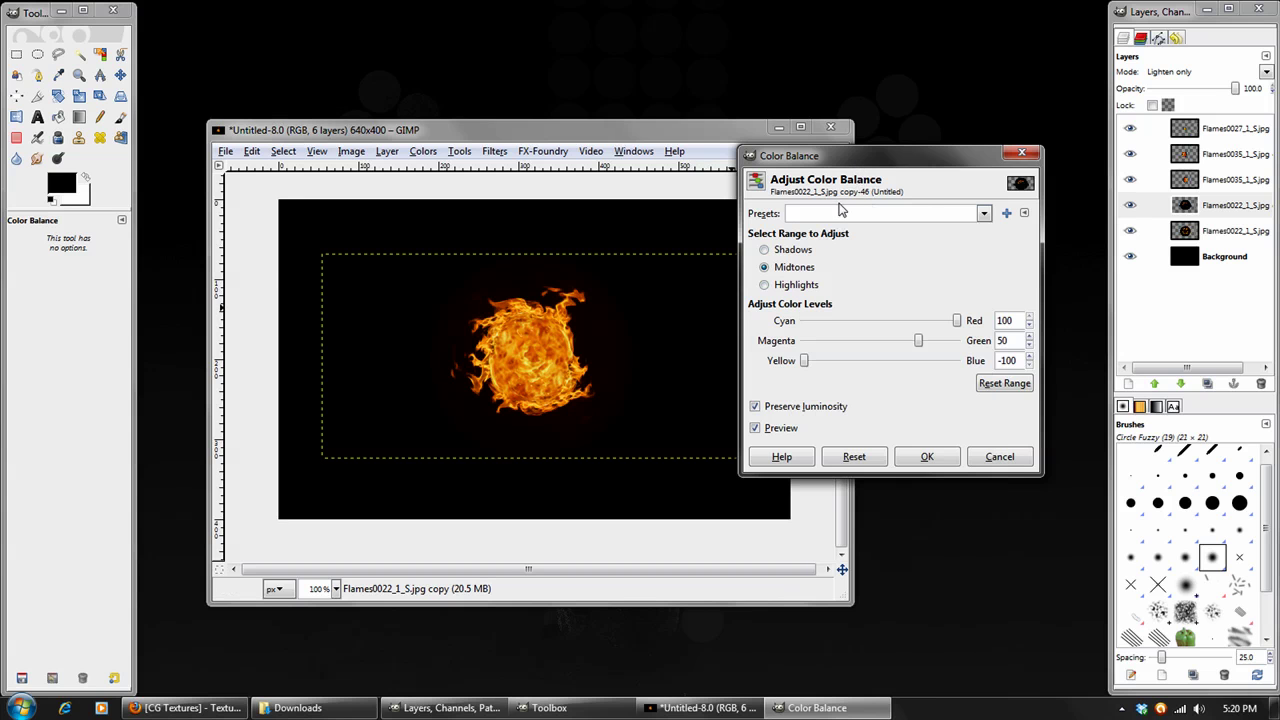
click(810, 216)
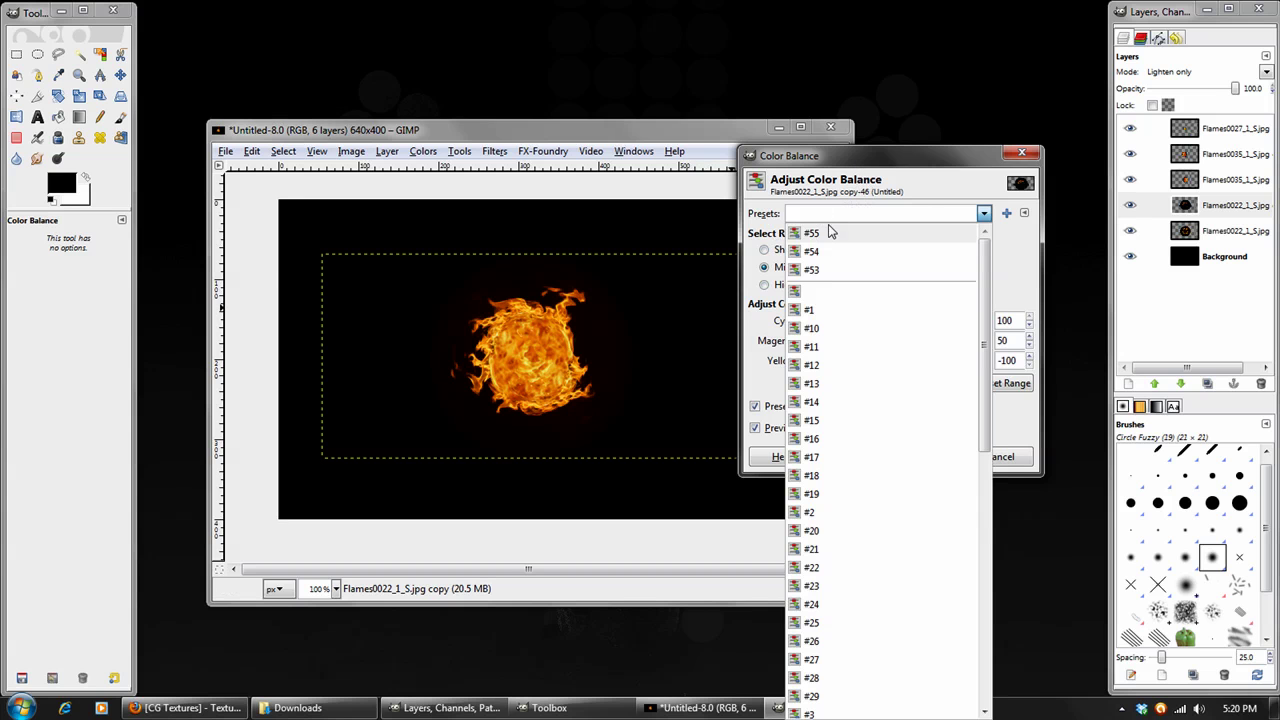
click(833, 233)
click(928, 455)
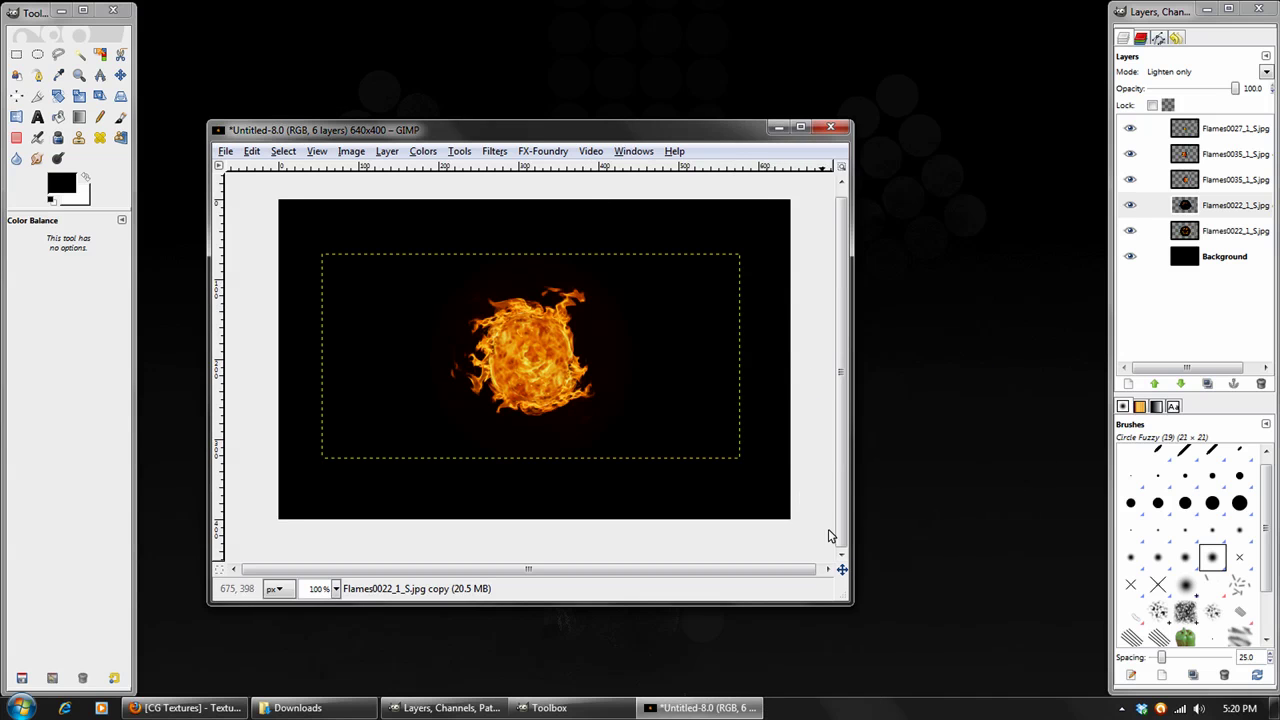
- Hide the flame layers one by one to preview each, selecting the upper Flames0035 layer
drag(843, 601, 870, 616)
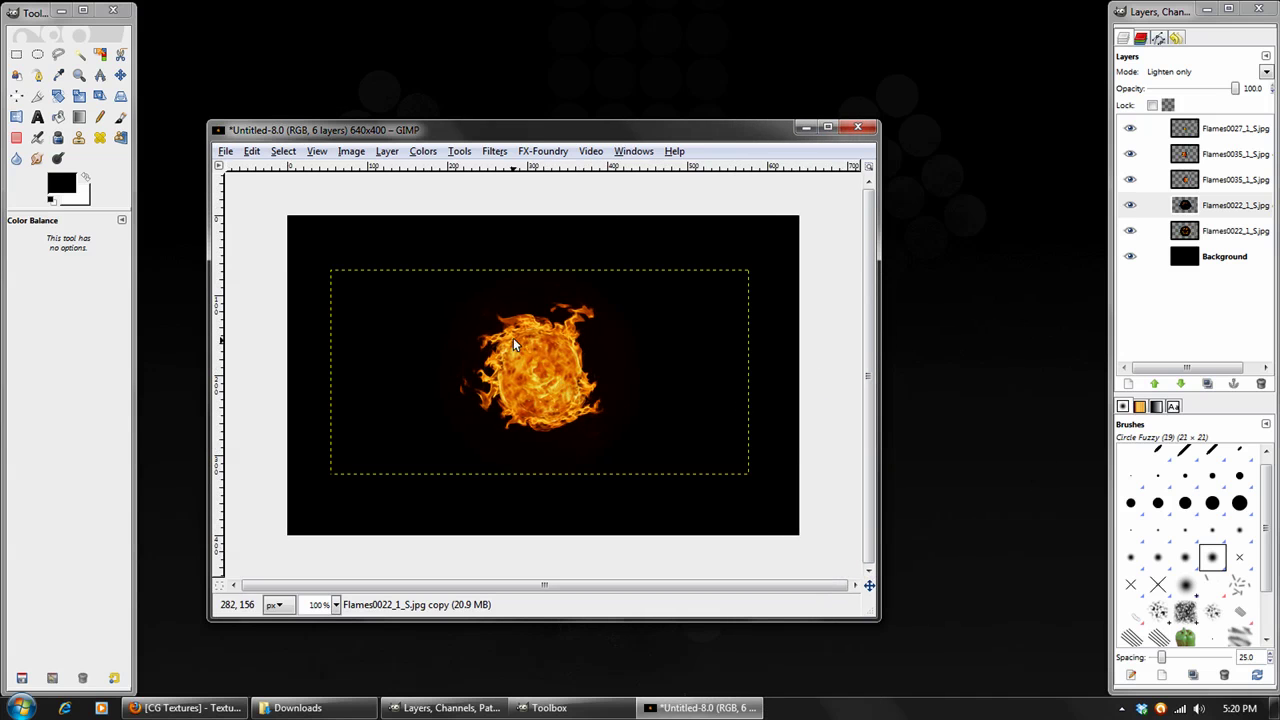
click(1130, 231)
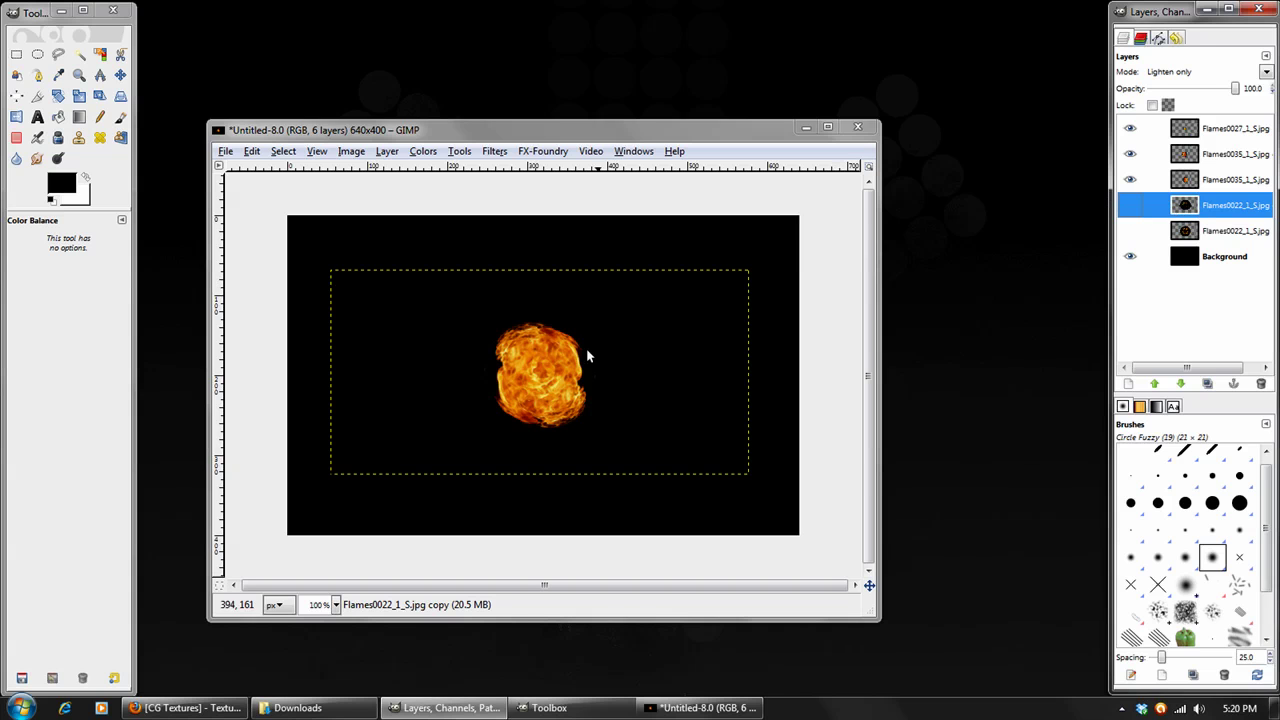
click(1130, 128)
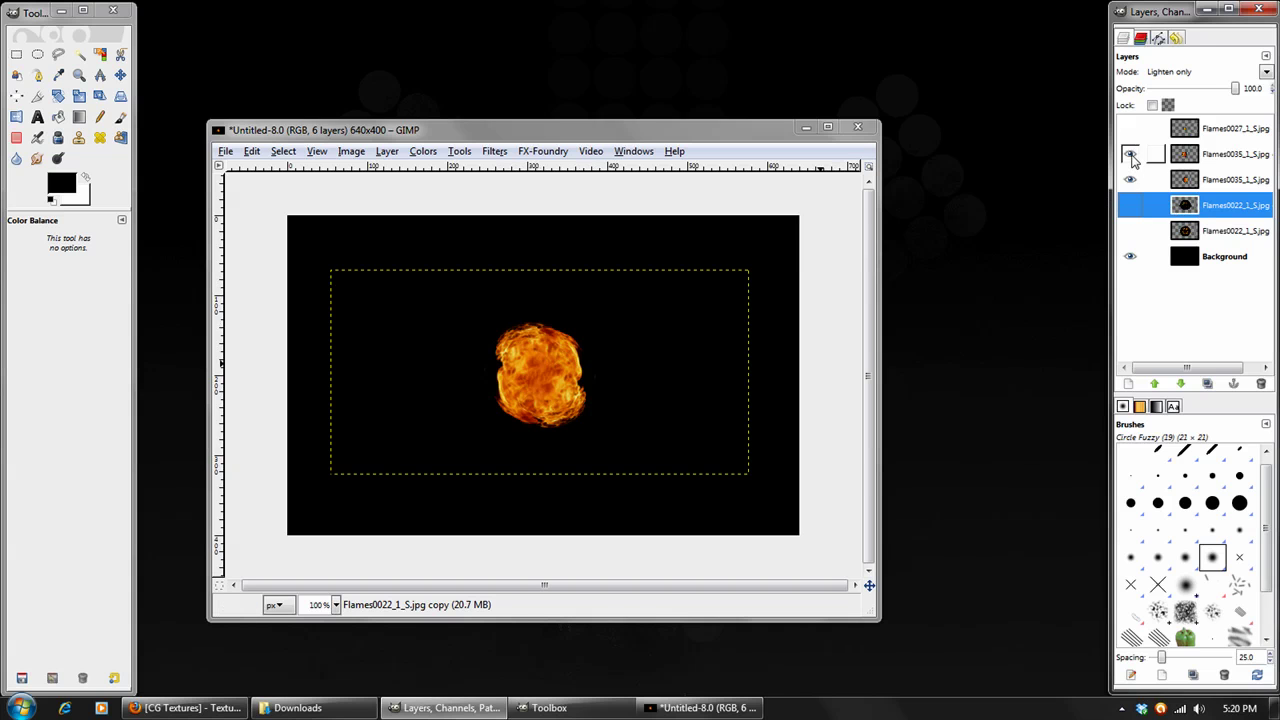
click(1130, 154)
click(1130, 179)
click(1131, 176)
click(1203, 152)
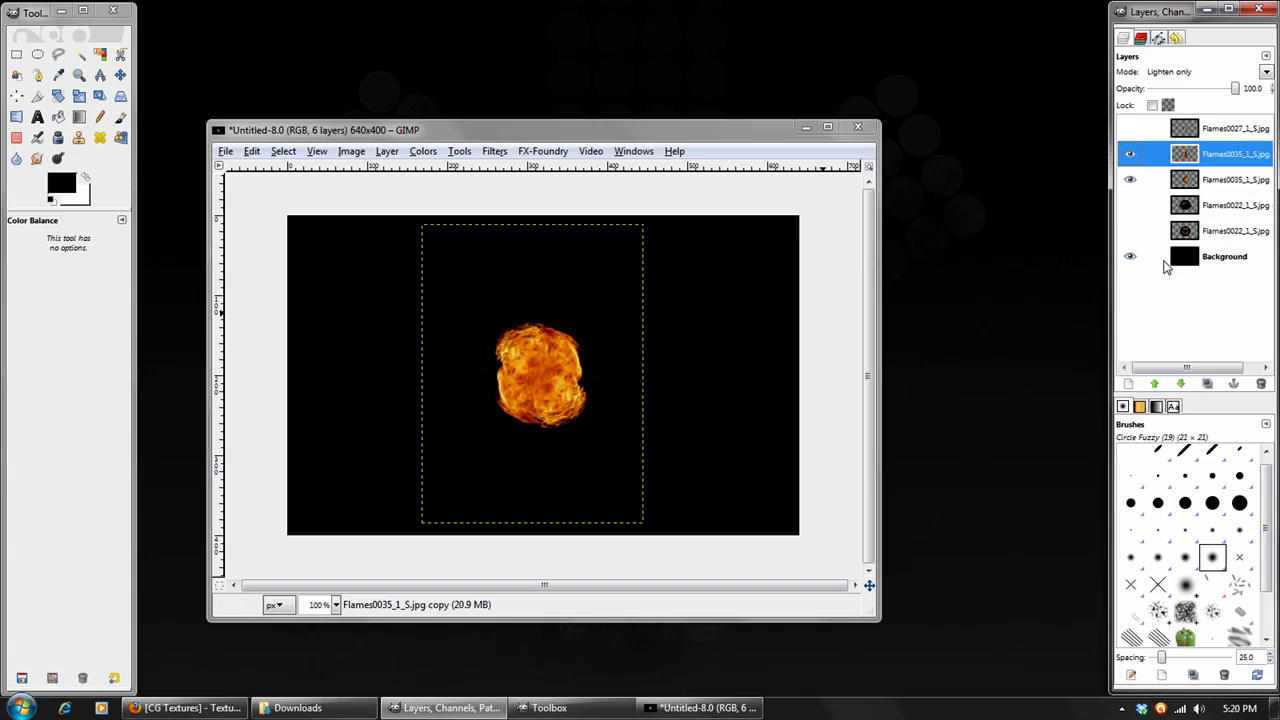
- Show both Flames0022 layers and the top Flames0027 layer again, then select Flames0027
click(1130, 230)
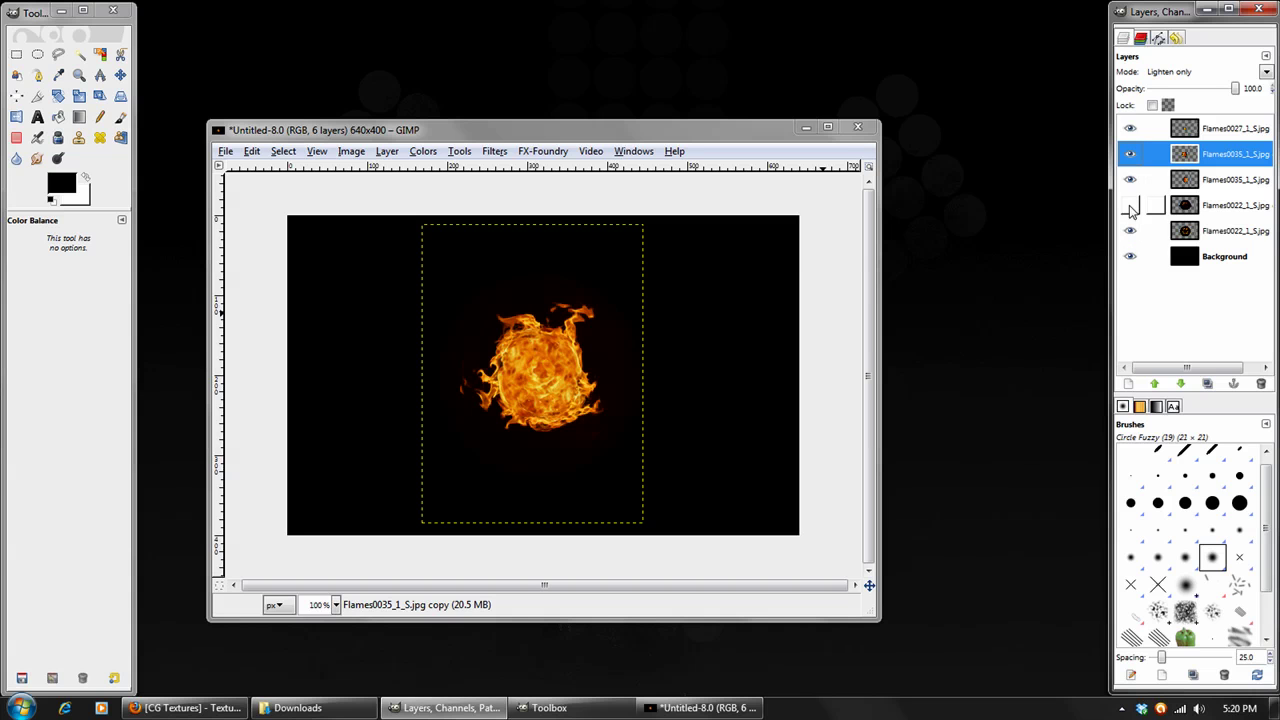
click(1130, 205)
click(1130, 128)
drag(526, 139, 539, 146)
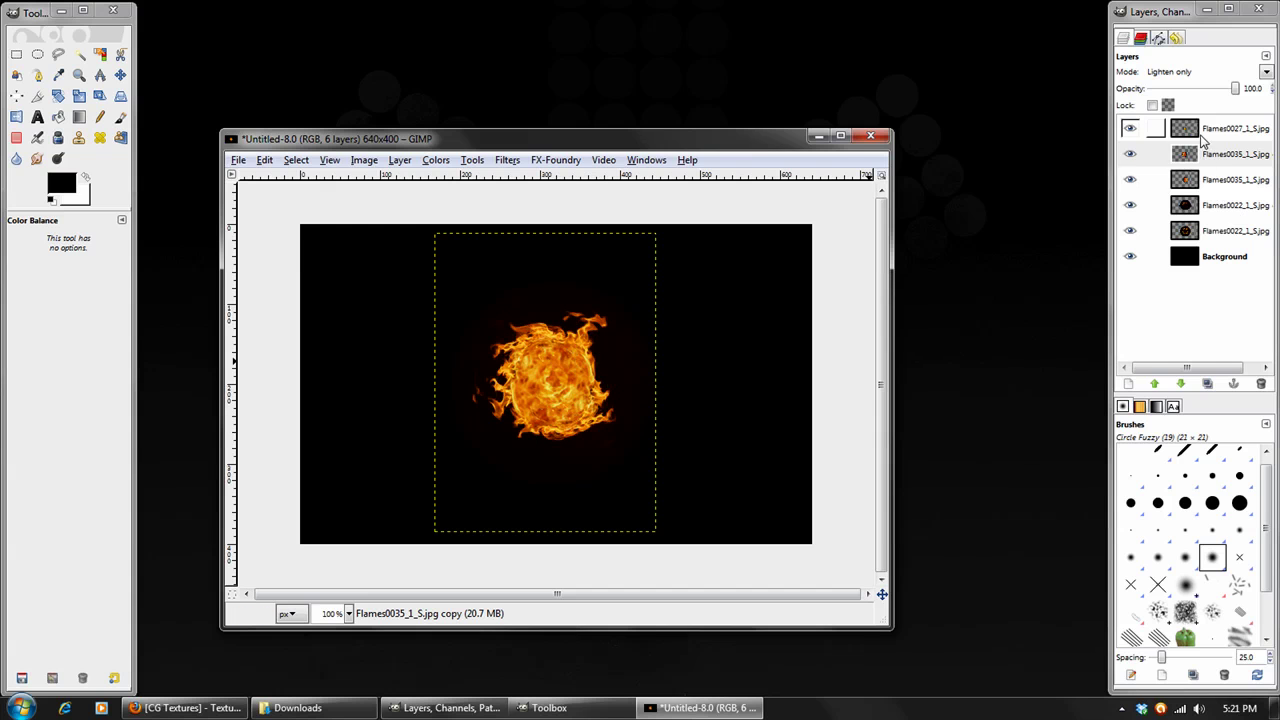
click(1140, 129)
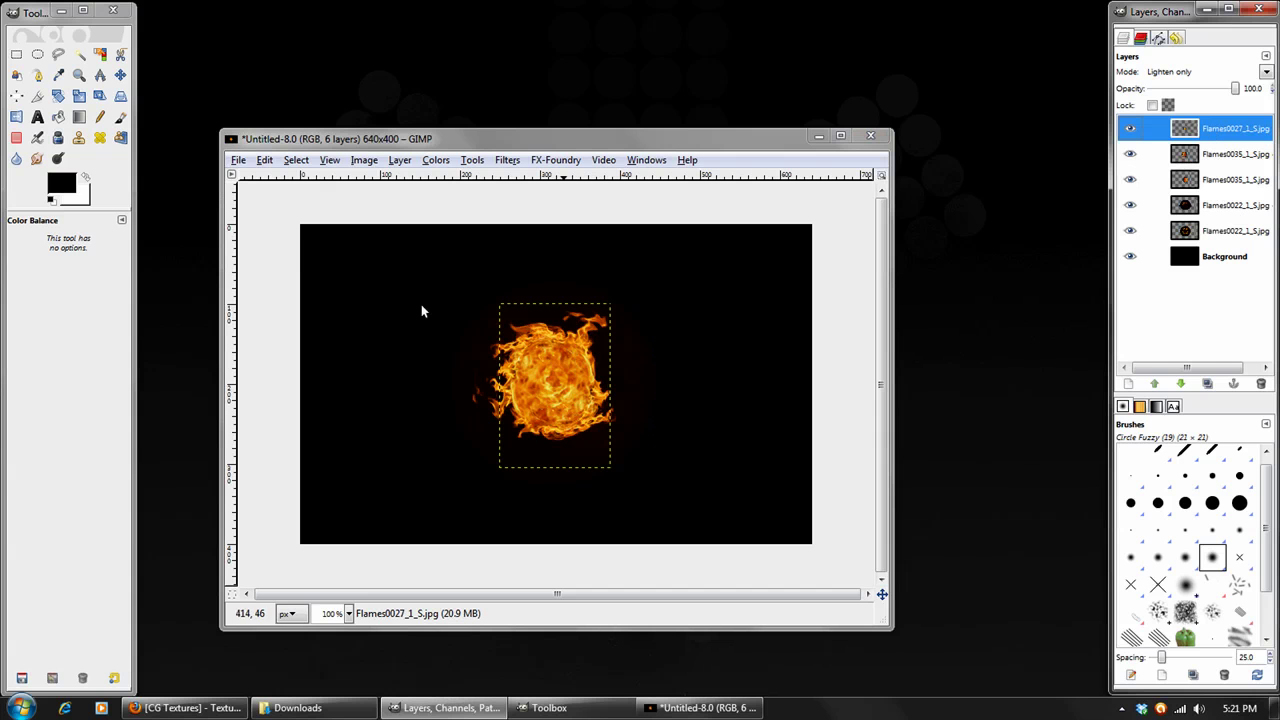
- Create a merged Visible layer from everything visible and duplicate it
click(400, 160)
click(433, 196)
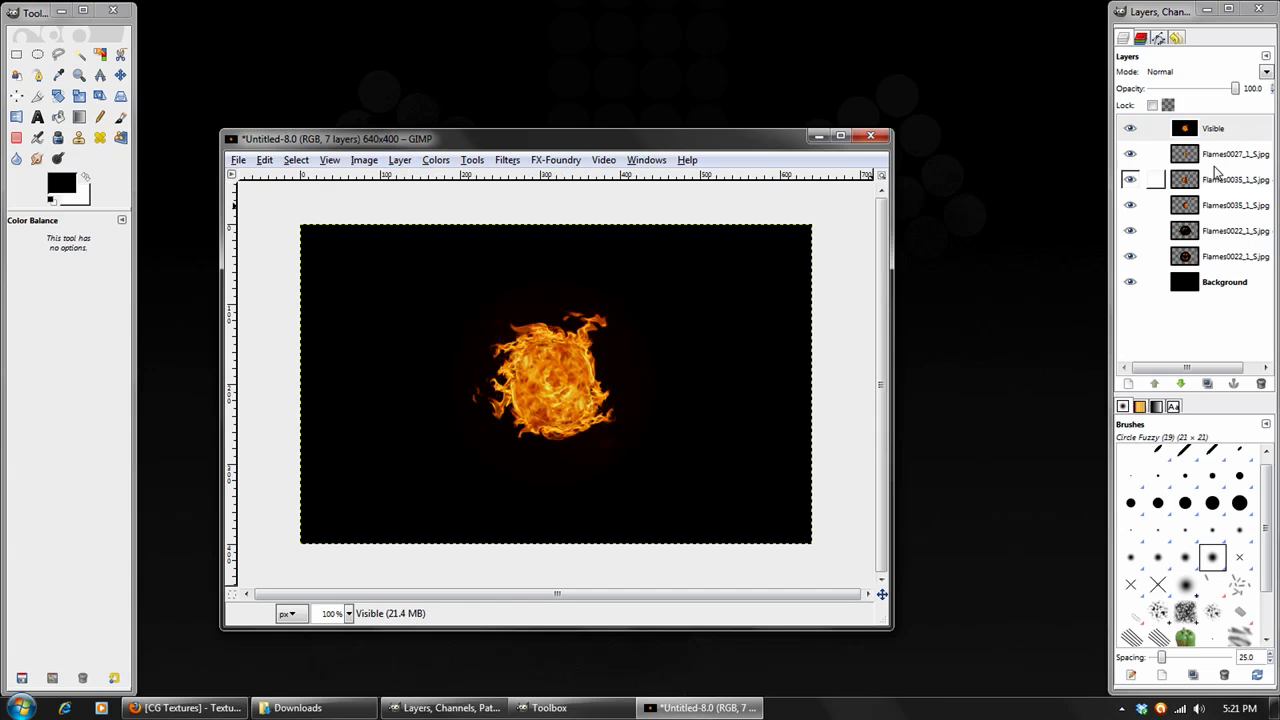
click(1138, 130)
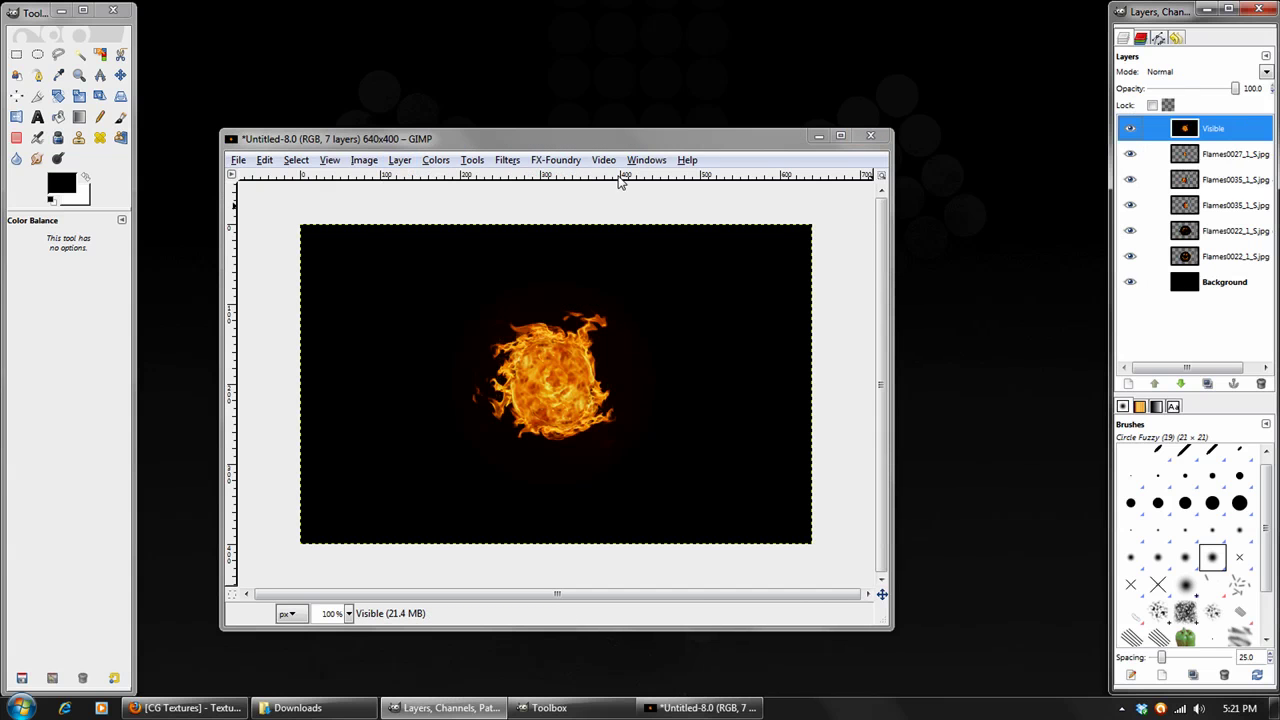
click(1207, 383)
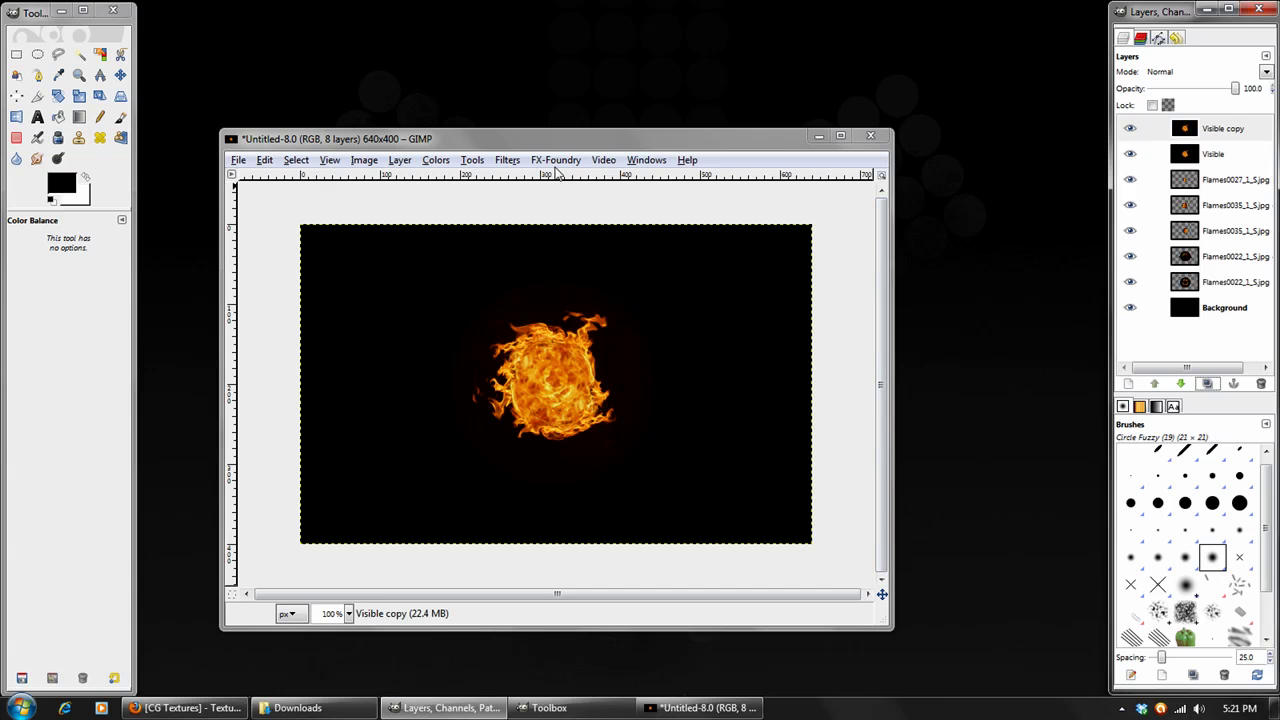
- Gaussian-blur the Visible copy at a 50 px radius
click(507, 160)
mouse_move(680, 252)
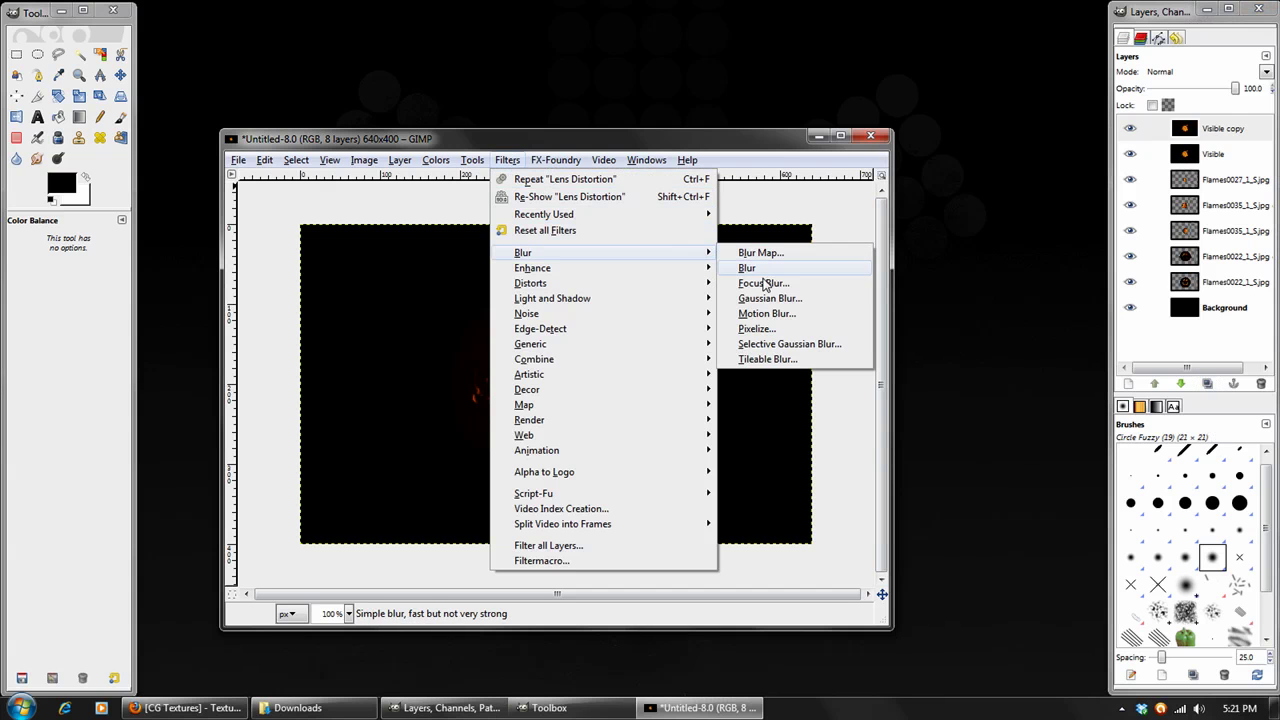
click(770, 297)
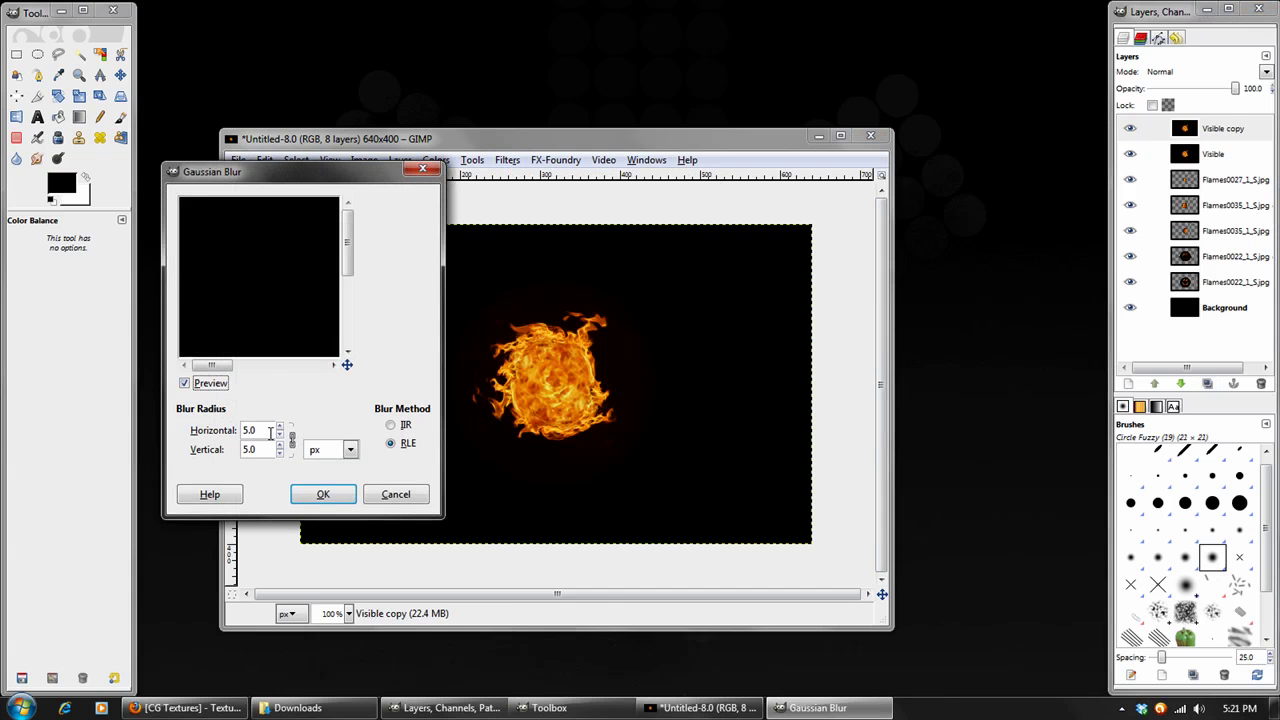
click(268, 430)
drag(200, 226, 228, 344)
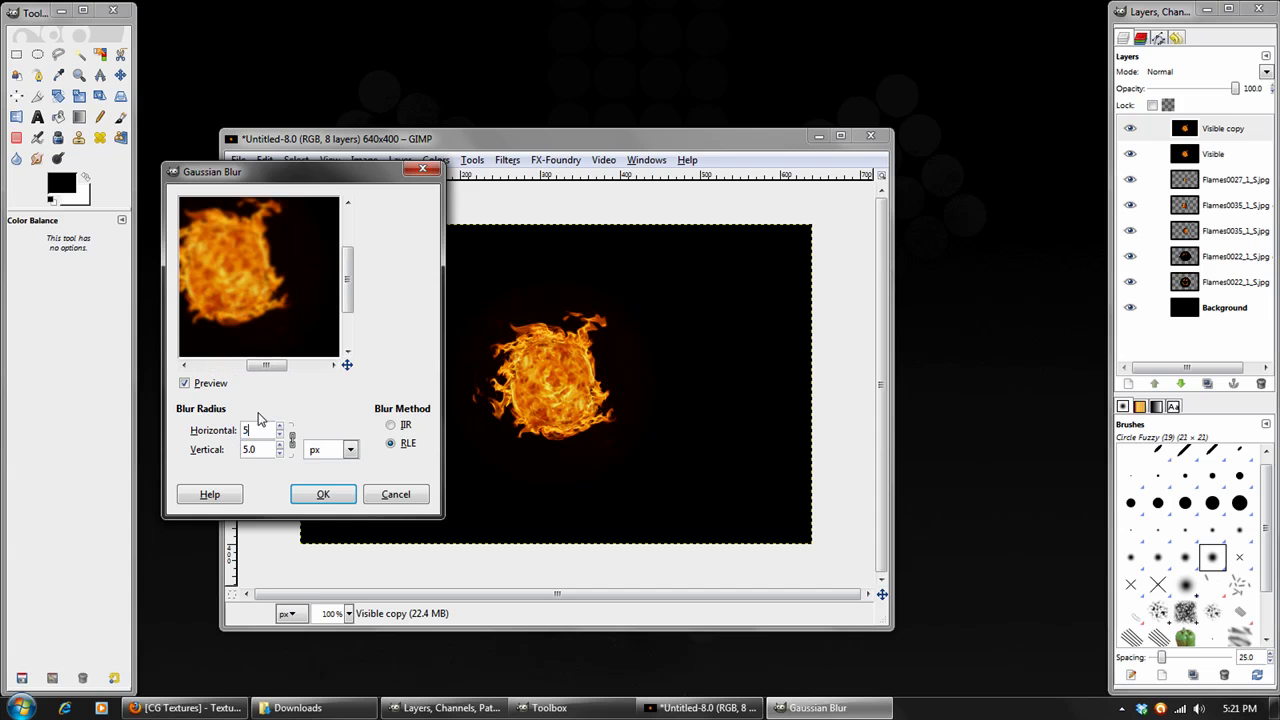
key(Tab)
click(323, 494)
- Duplicate the blurred layer and Gaussian-blur the new copy at 200 px
click(1209, 384)
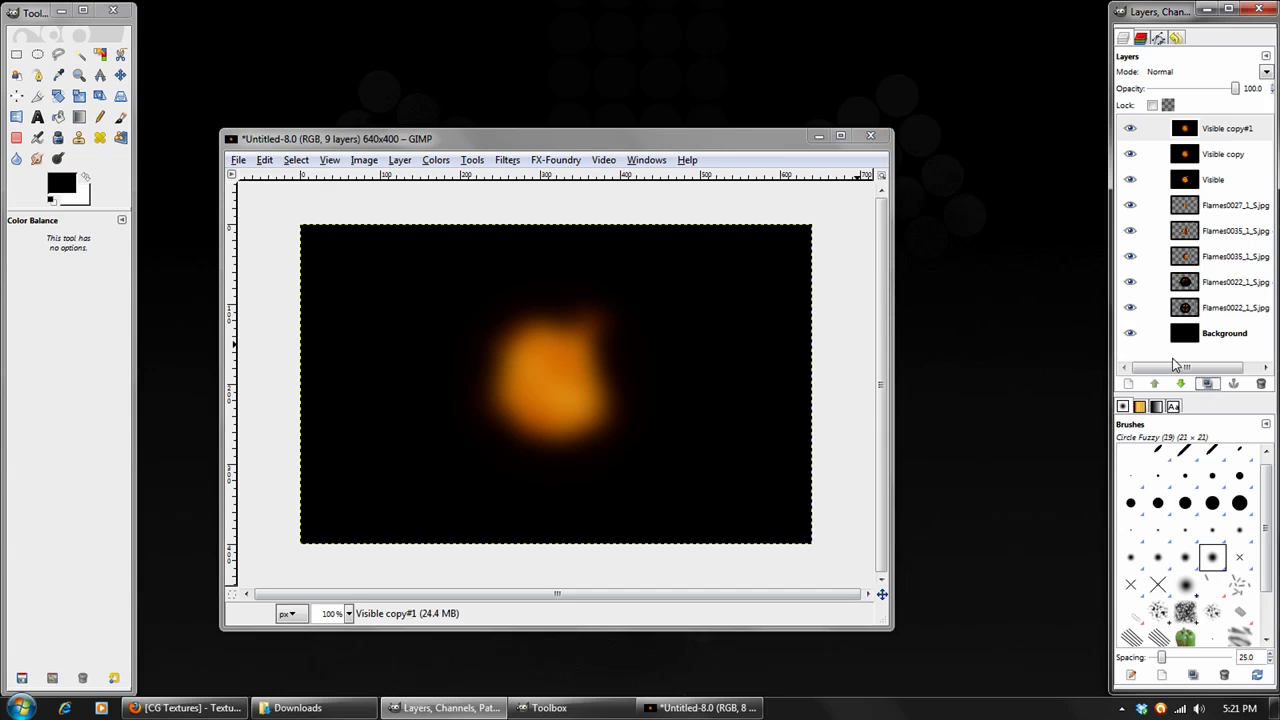
click(509, 161)
click(545, 212)
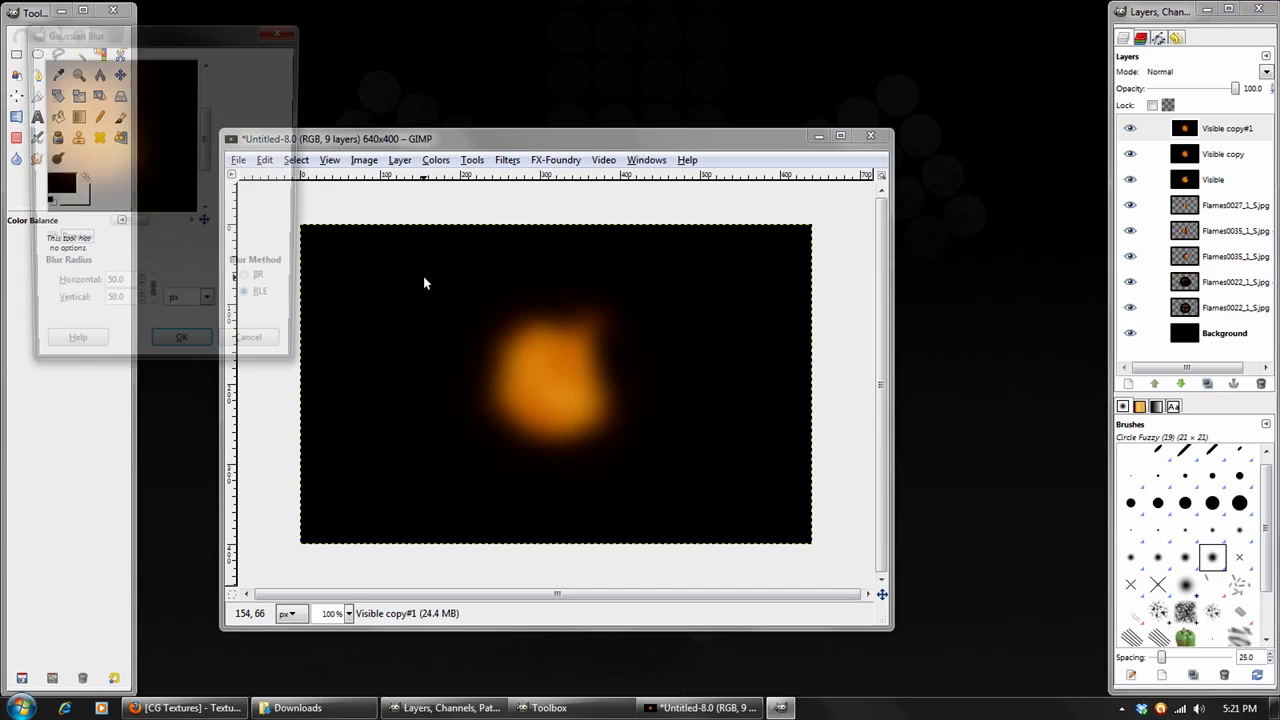
key(Tab)
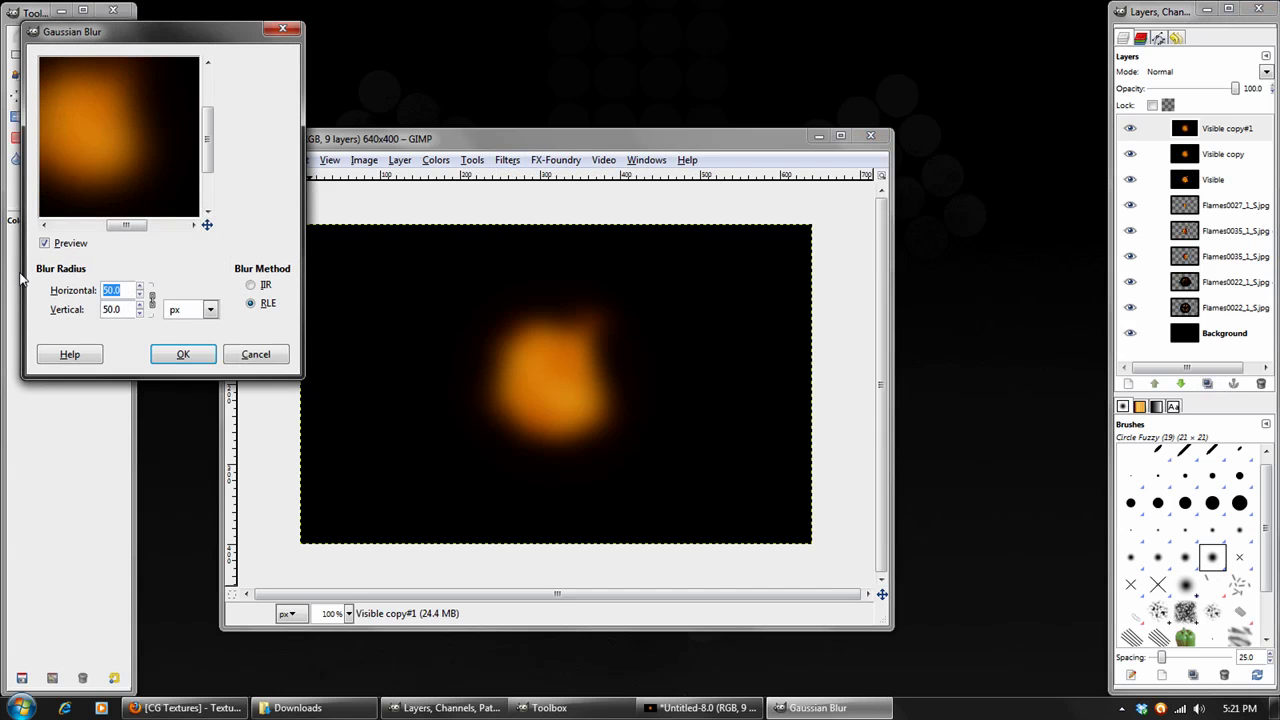
triple_click(125, 289)
text(200)
key(Tab)
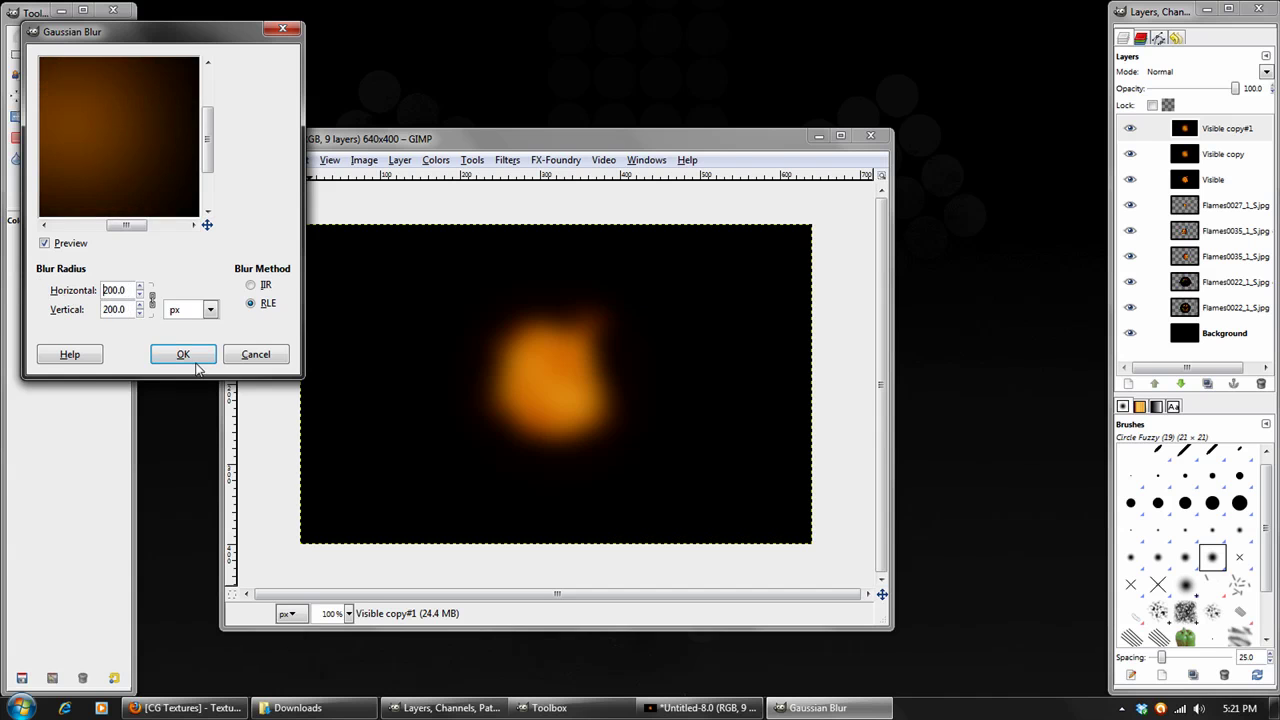
click(184, 354)
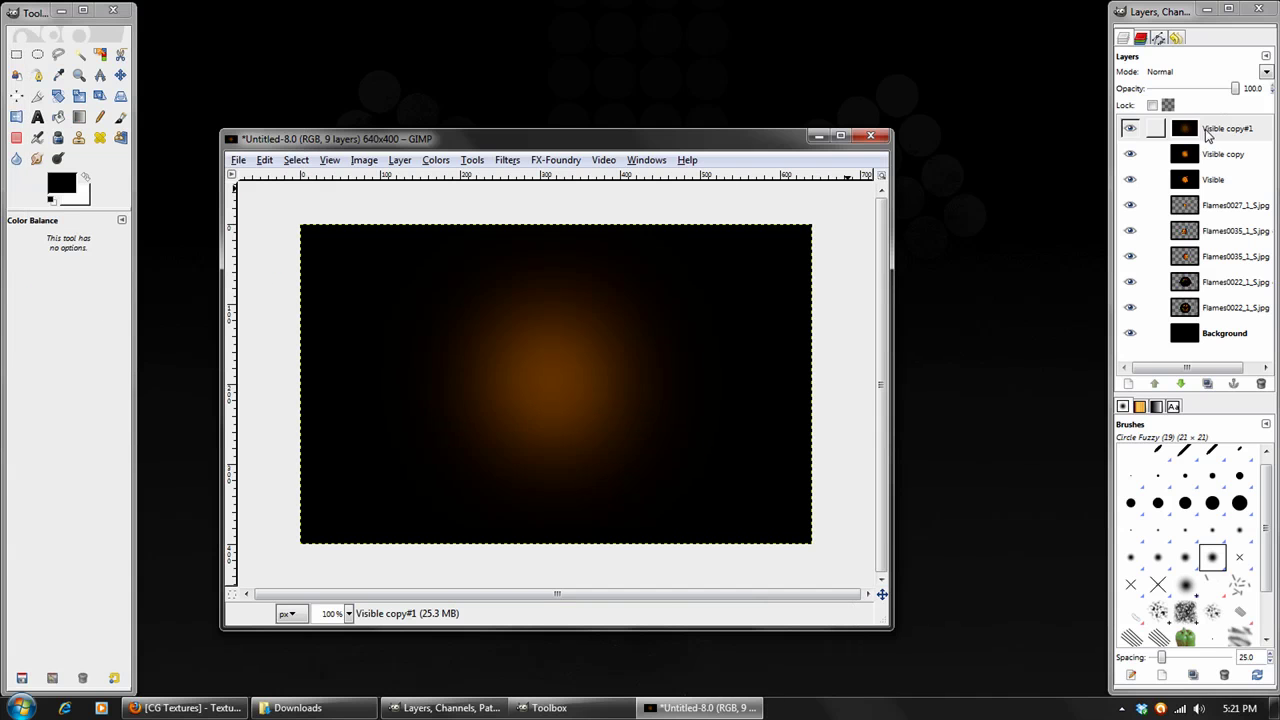
- Try Screen mode on Visible copy#1, compare it, then revert it to Normal
click(1207, 135)
click(1181, 73)
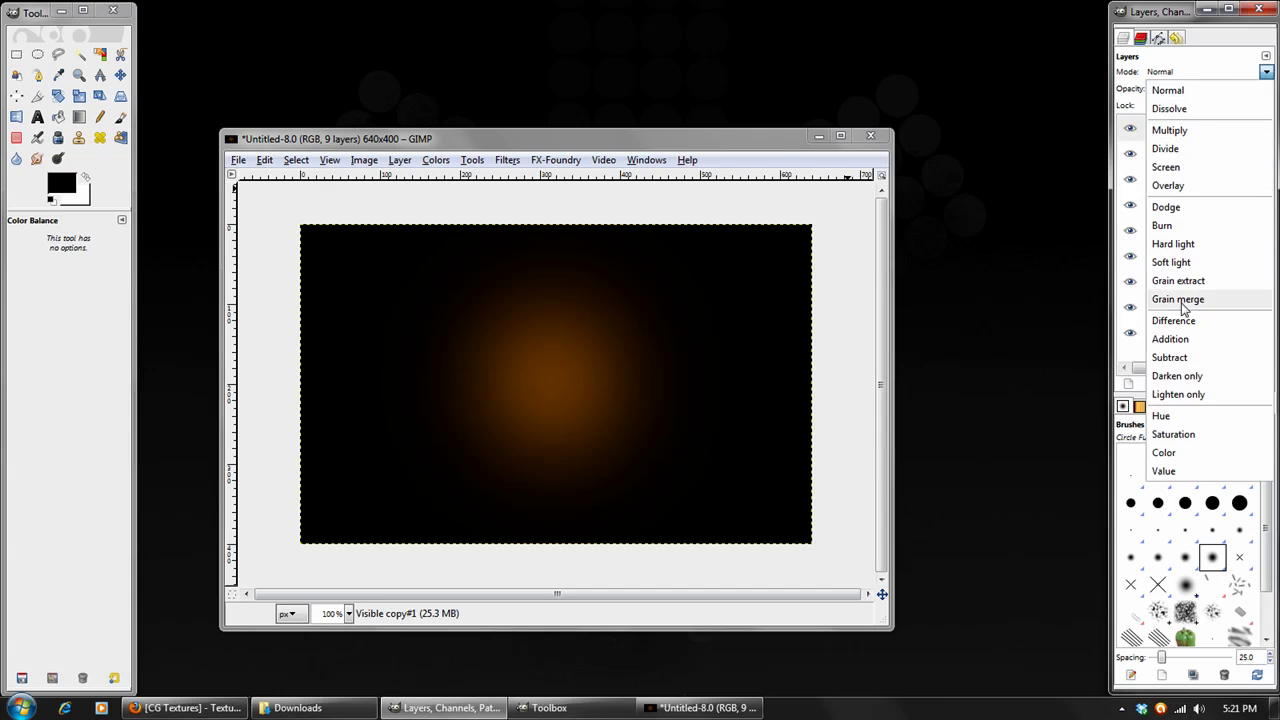
click(1190, 170)
click(1130, 128)
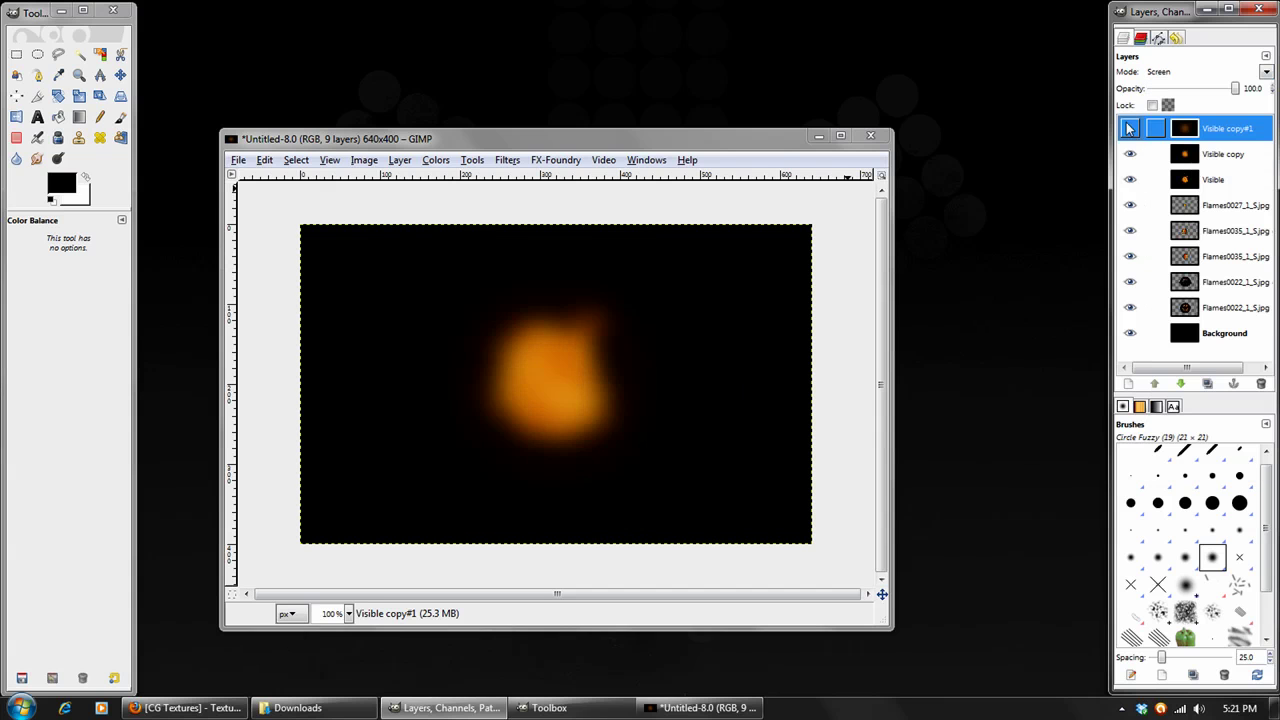
click(1130, 128)
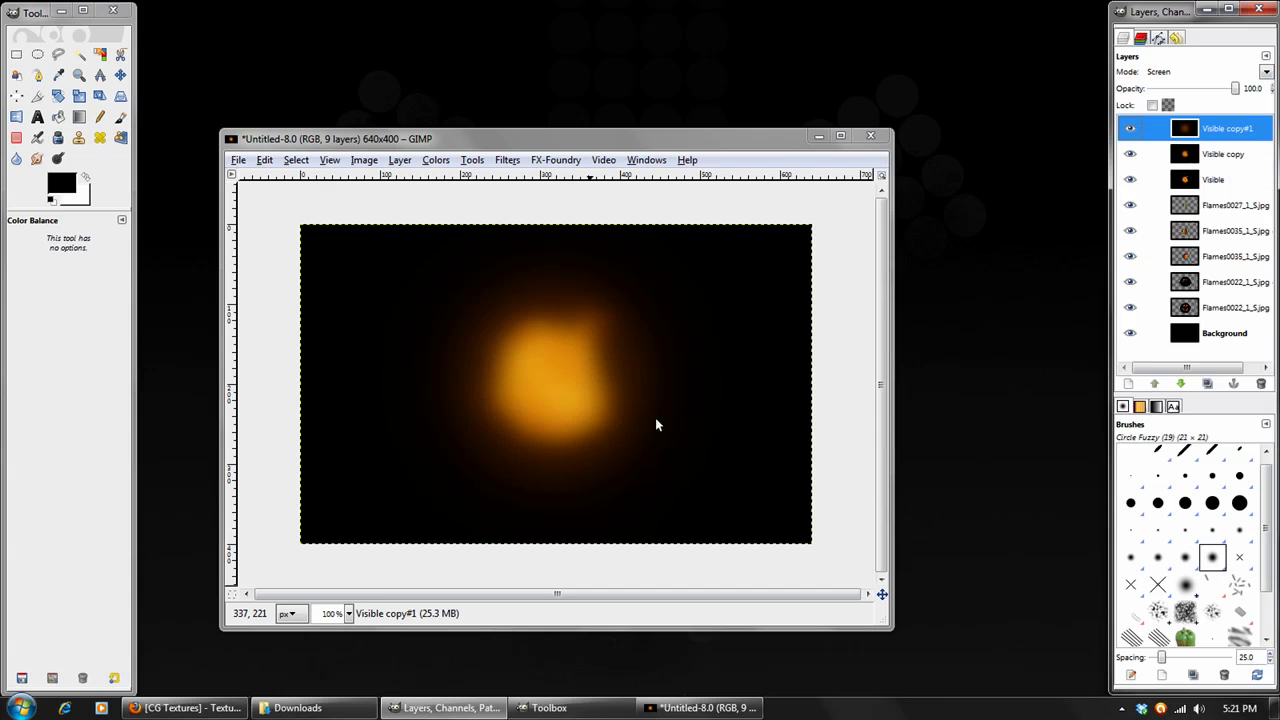
click(1207, 158)
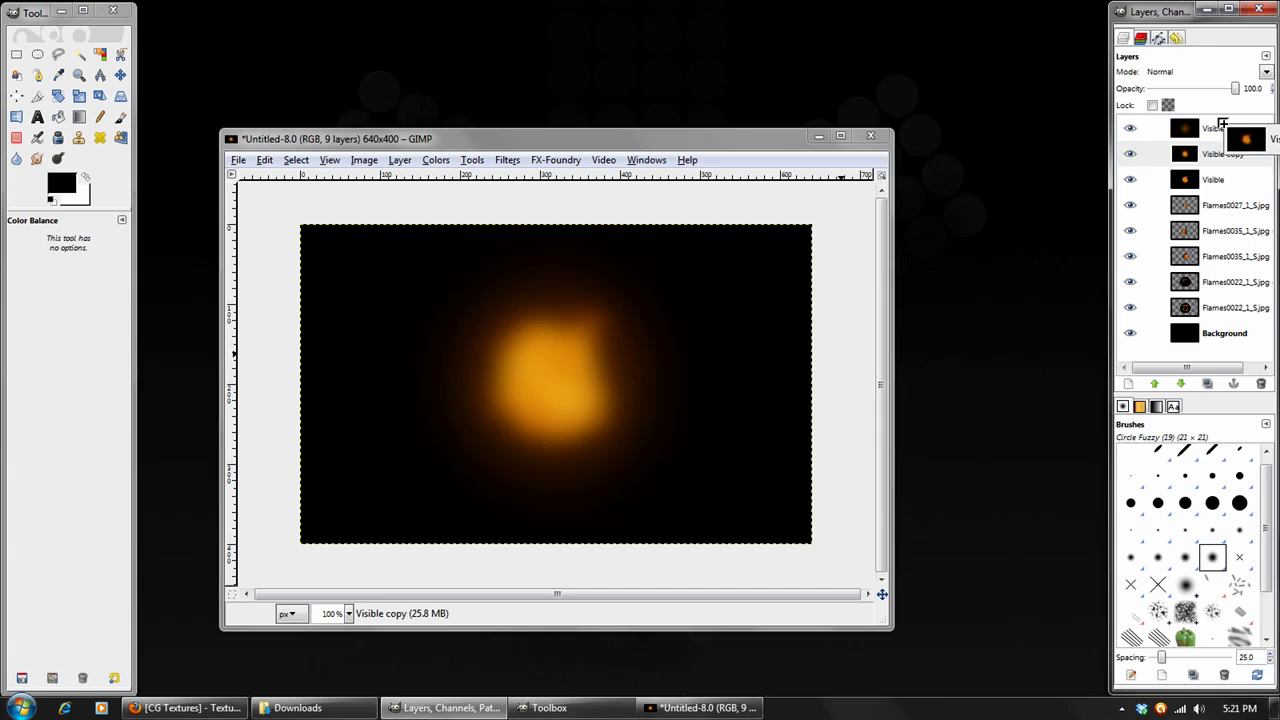
click(1218, 129)
click(1205, 72)
click(1195, 90)
- Raise Visible copy above Visible copy#1 and set it to Screen at 60% opacity
click(1207, 152)
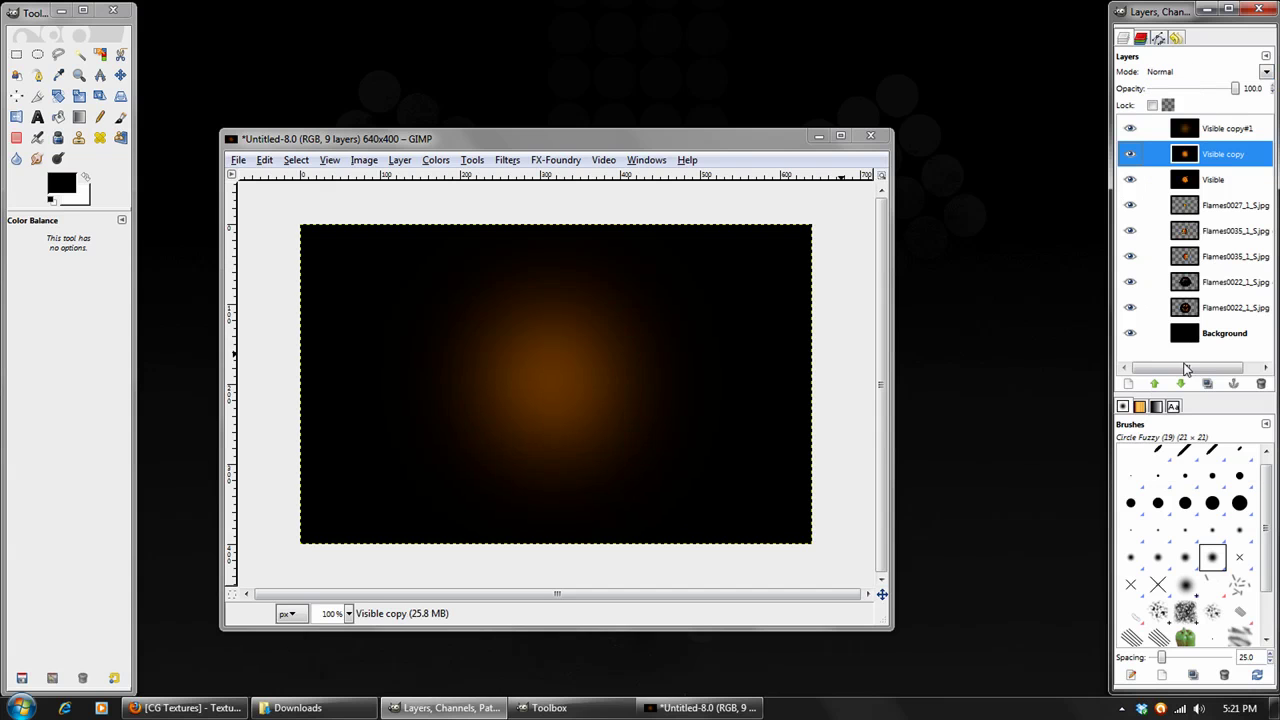
click(1154, 383)
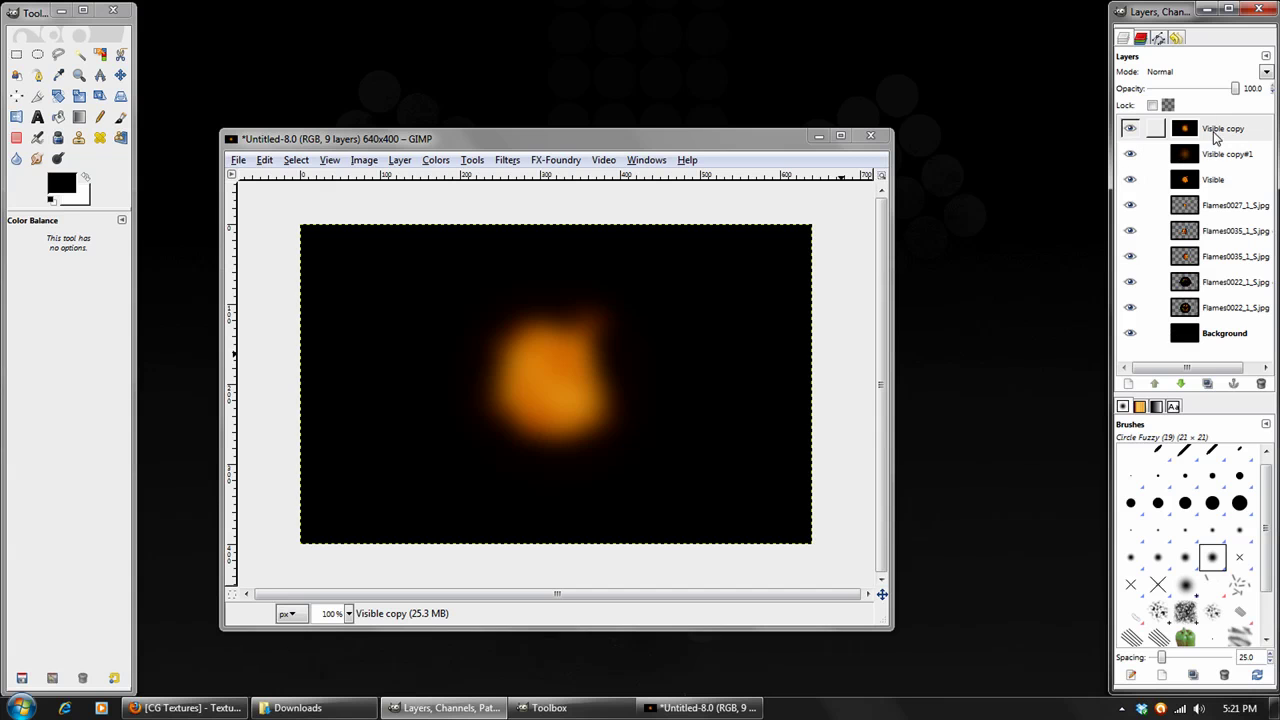
click(1175, 72)
click(1166, 167)
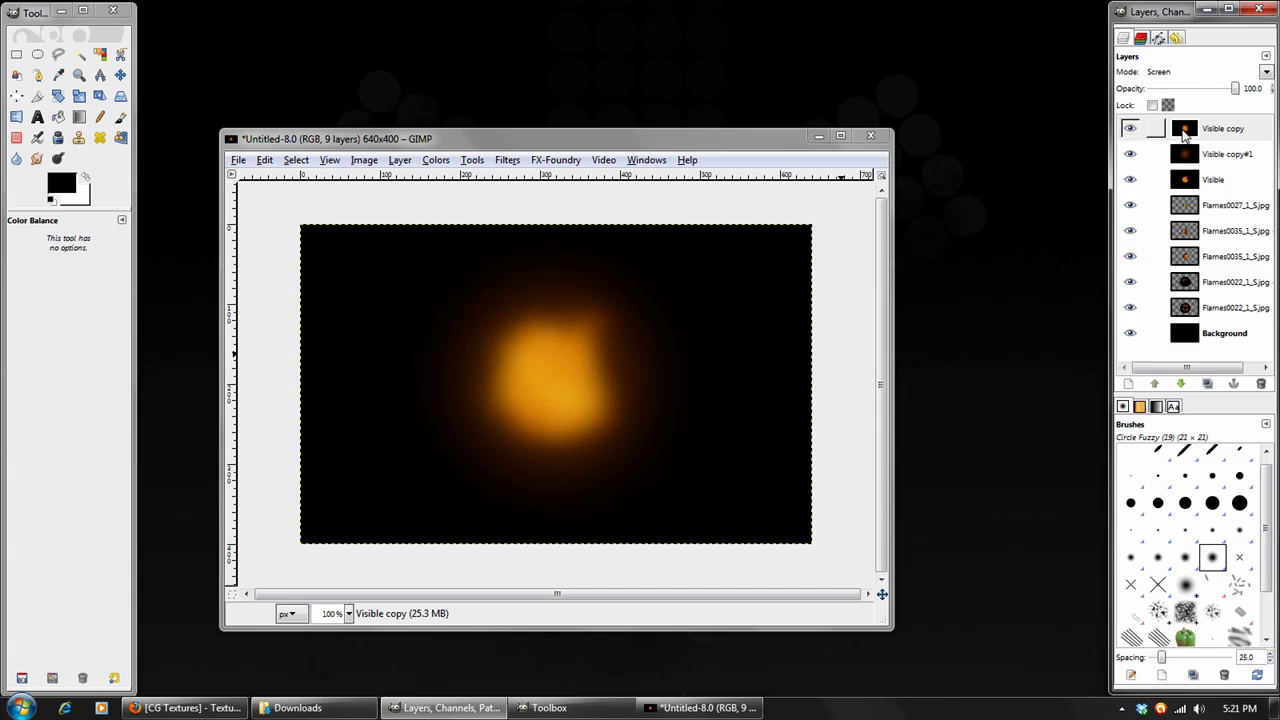
drag(1232, 89, 1212, 92)
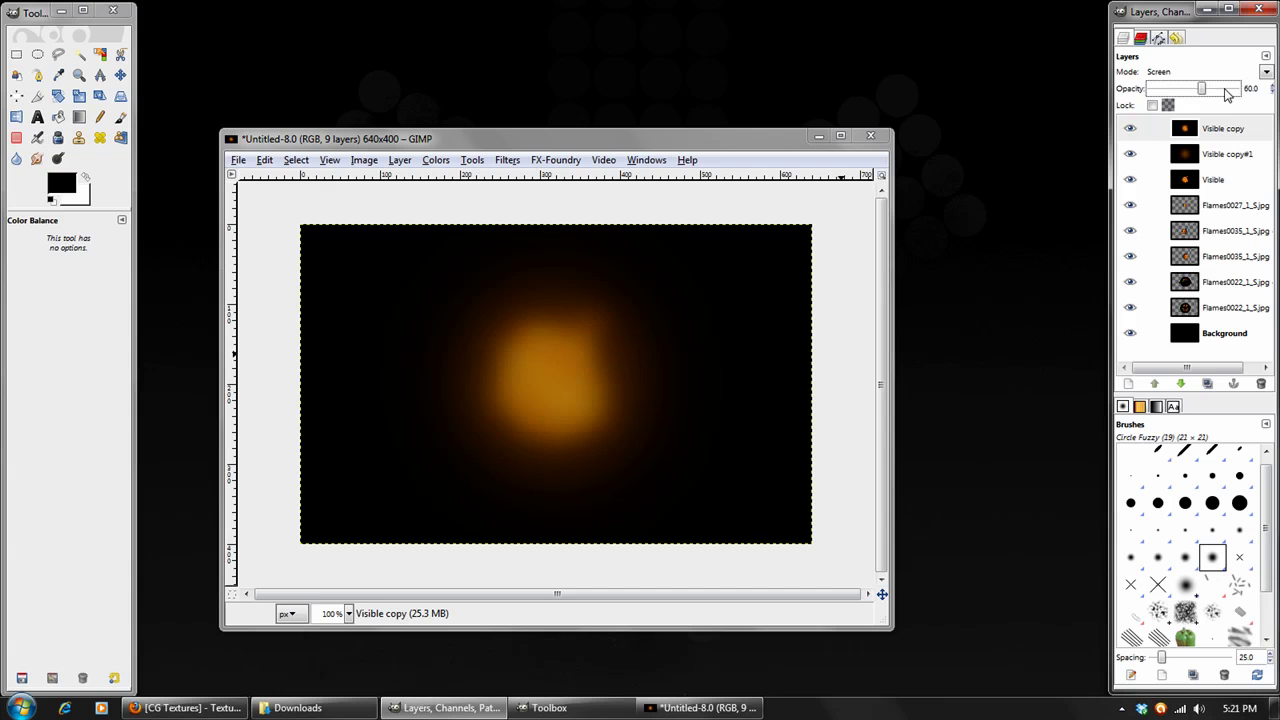
- Merge Visible copy down and set the merged glow layer to Screen mode
right_click(1216, 136)
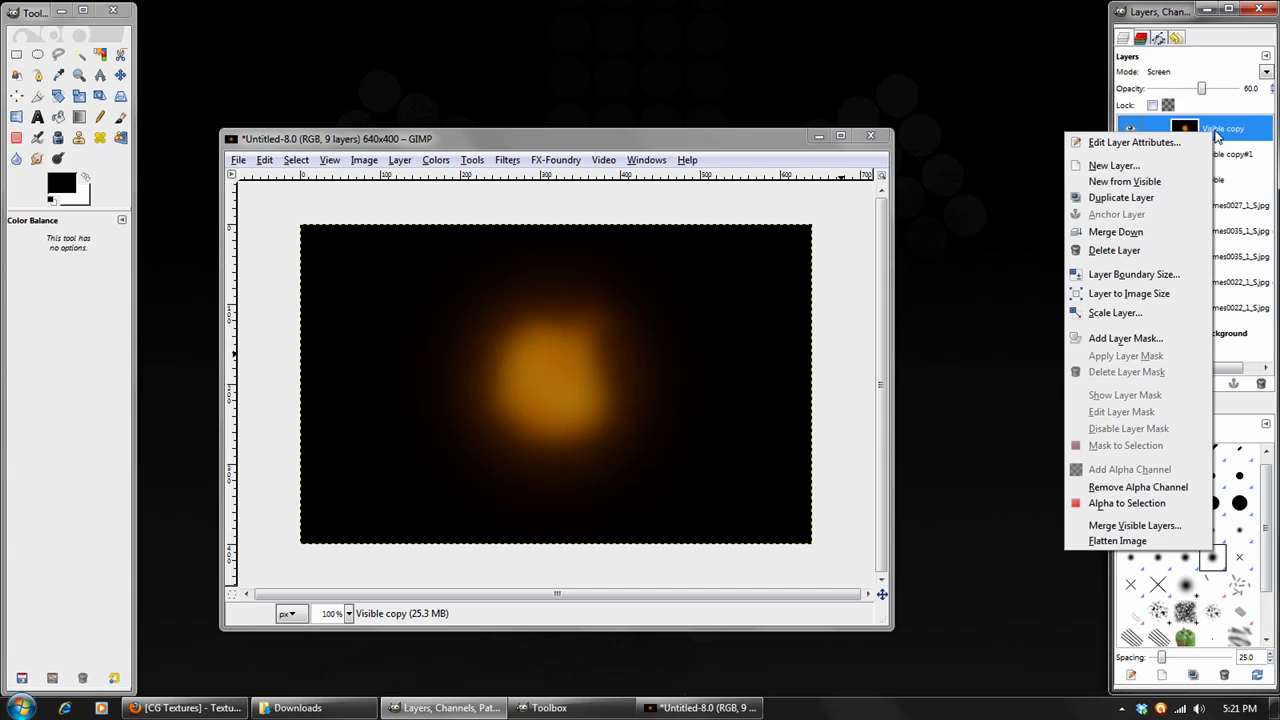
click(1140, 231)
click(1170, 74)
click(1180, 165)
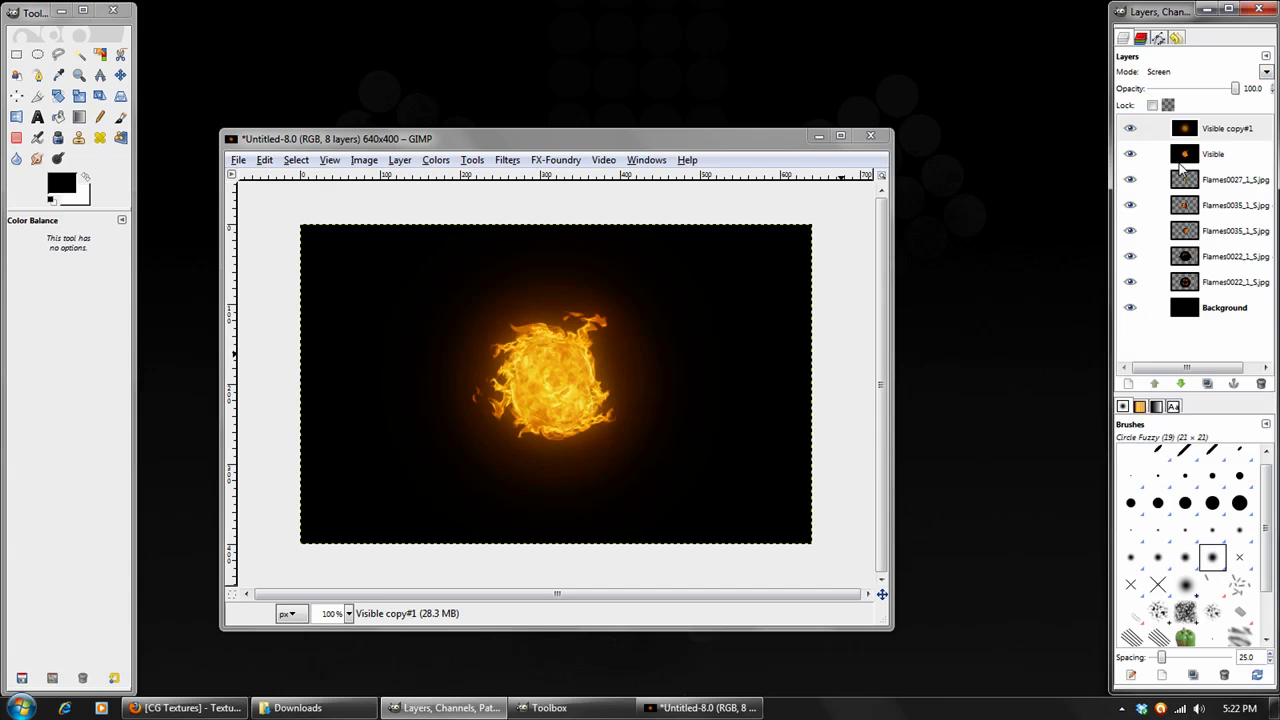
click(1129, 129)
click(1129, 129)
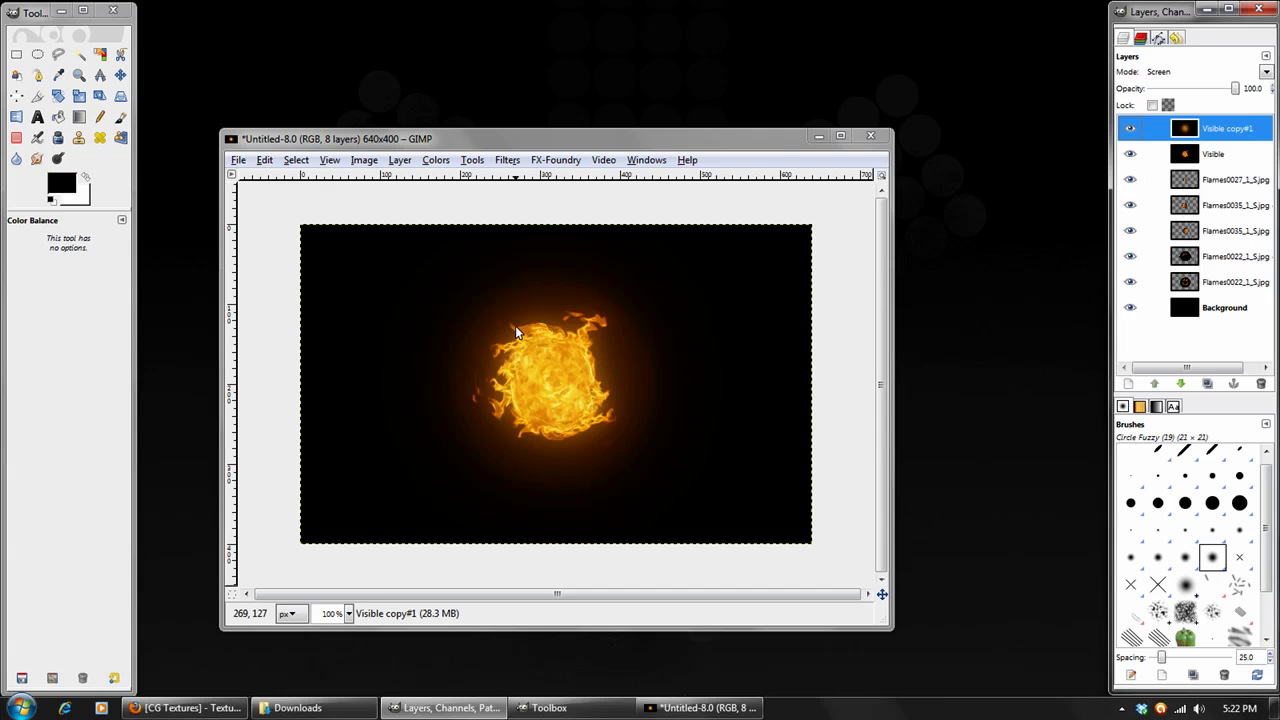
- Toggle the glow and Visible layers to compare, leaving both shown with Visible selected
click(1131, 130)
click(1131, 130)
click(1130, 129)
click(1131, 155)
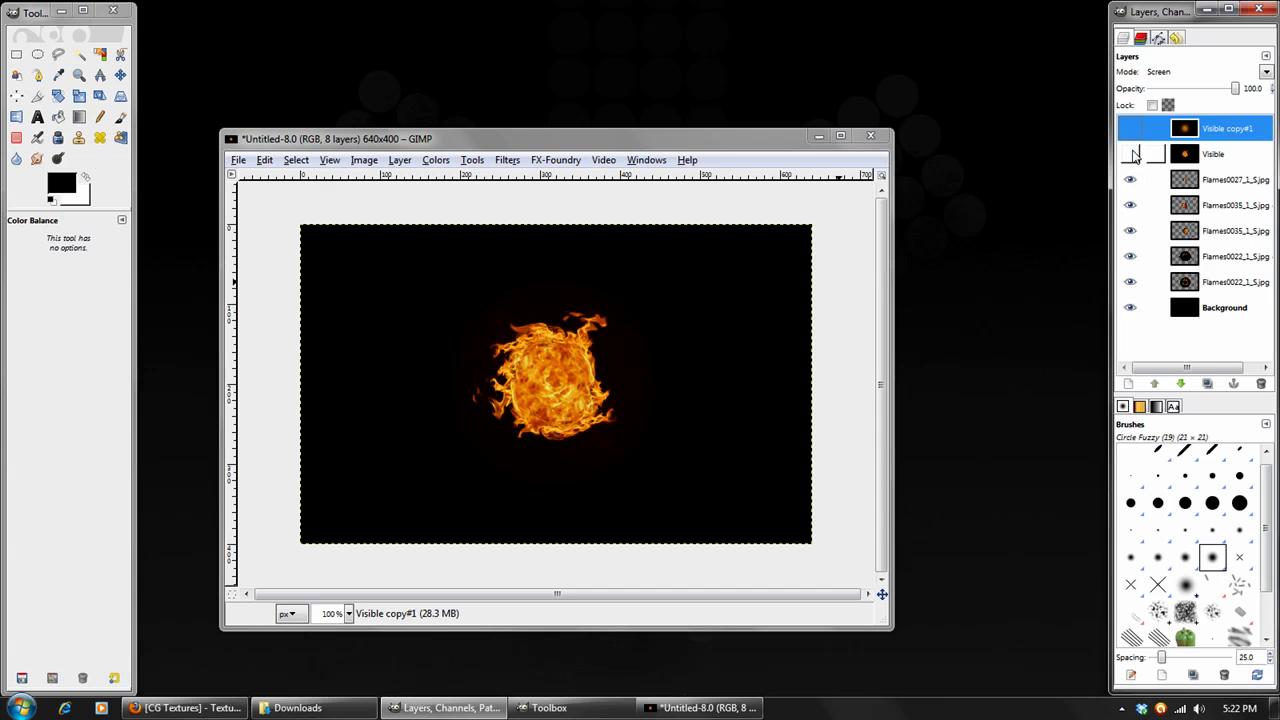
click(1130, 129)
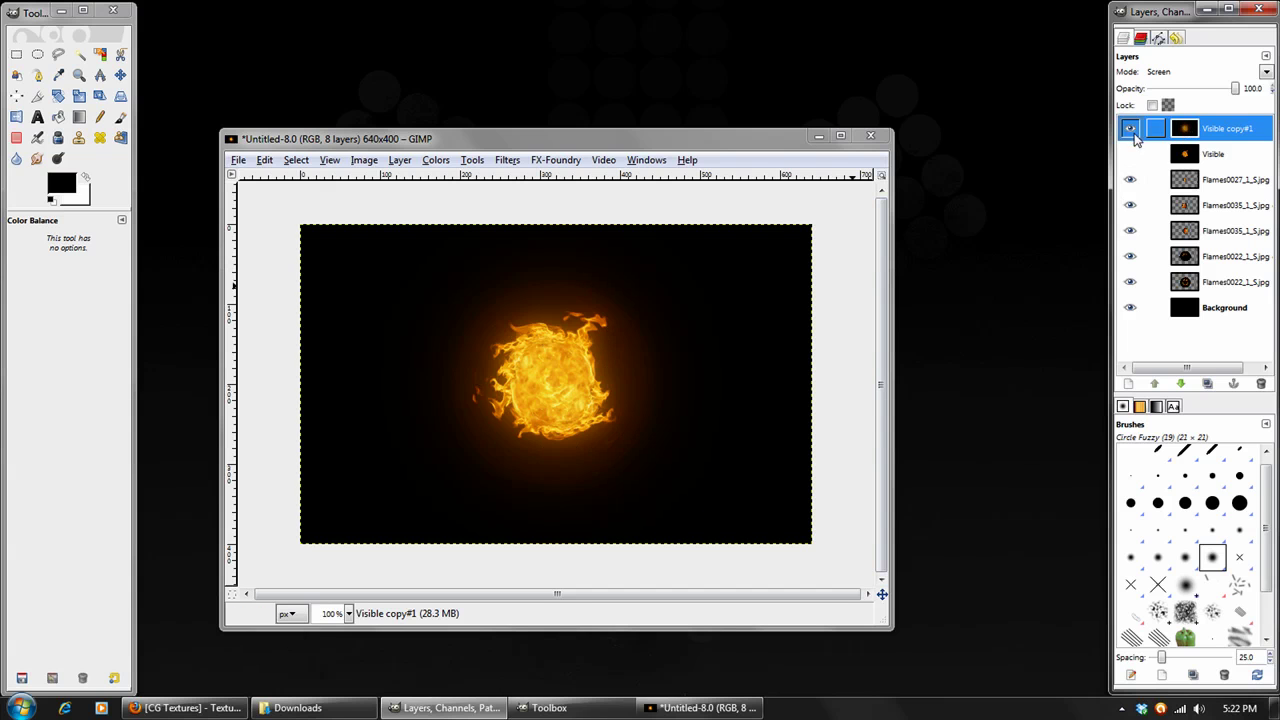
click(1130, 129)
click(1130, 154)
click(1184, 154)
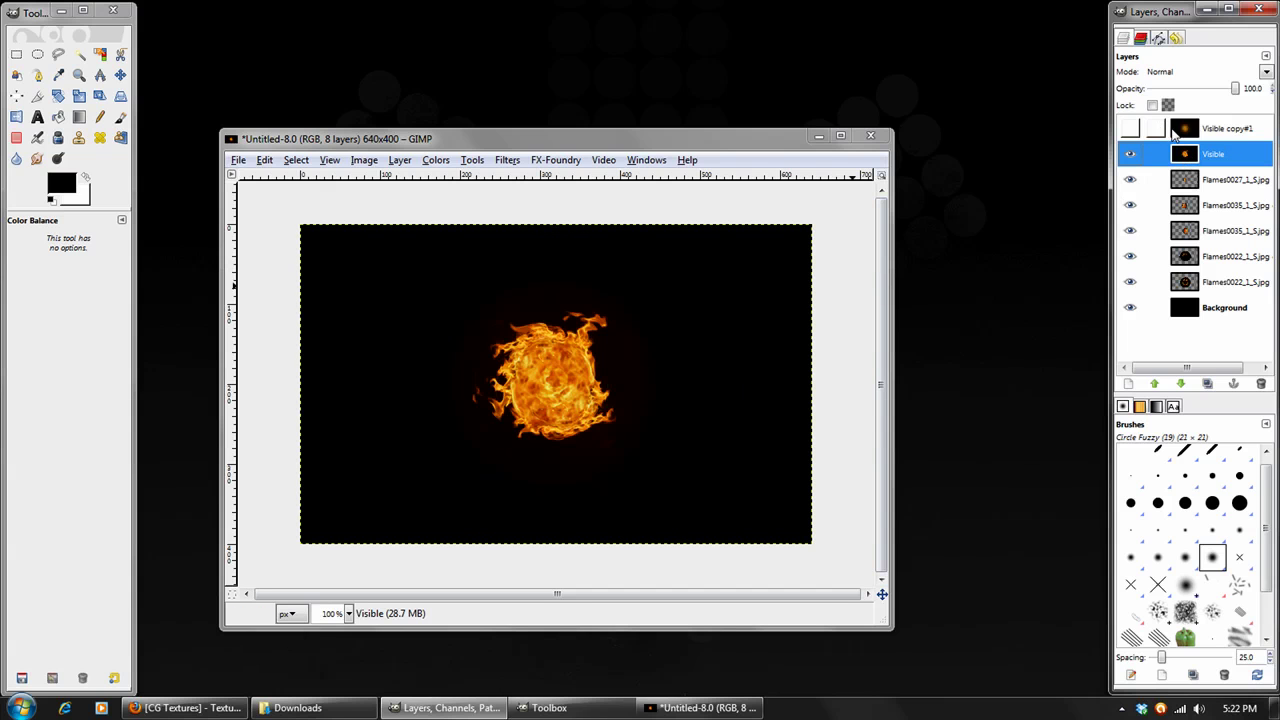
click(1130, 130)
click(1226, 131)
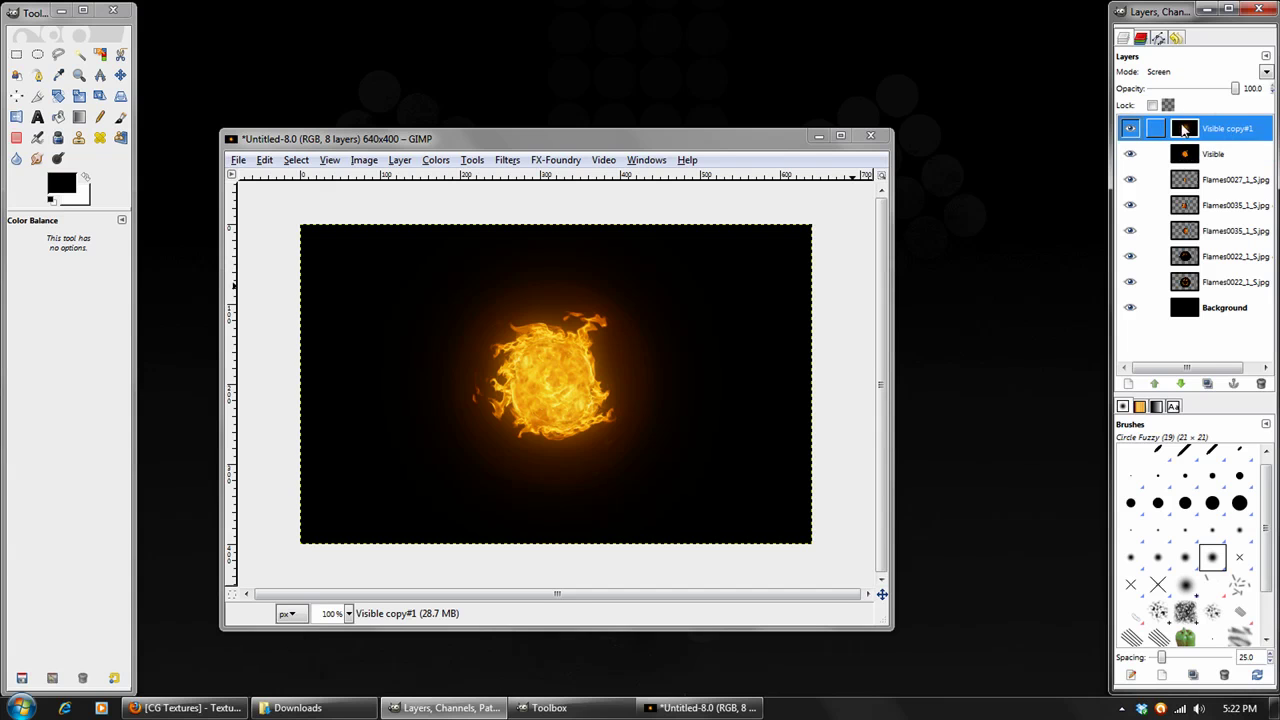
click(1216, 156)
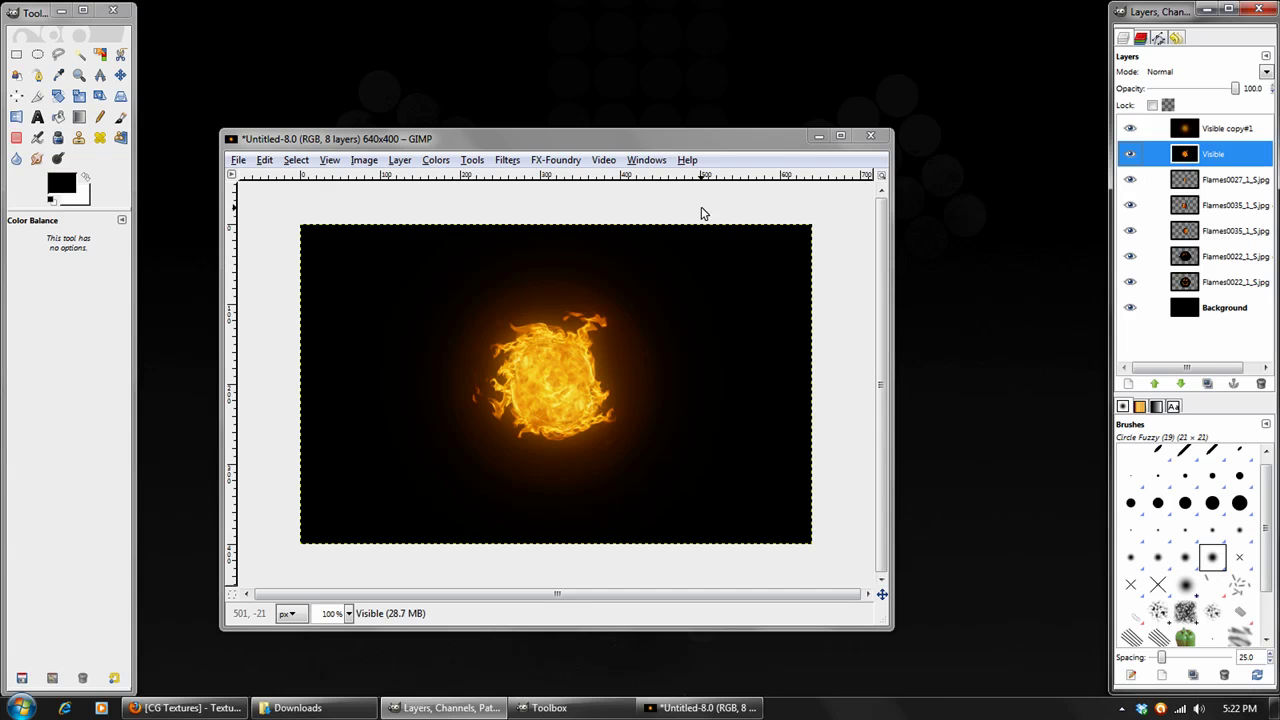
- Apply Levels to the Visible layer with the input black point raised to 7
click(437, 161)
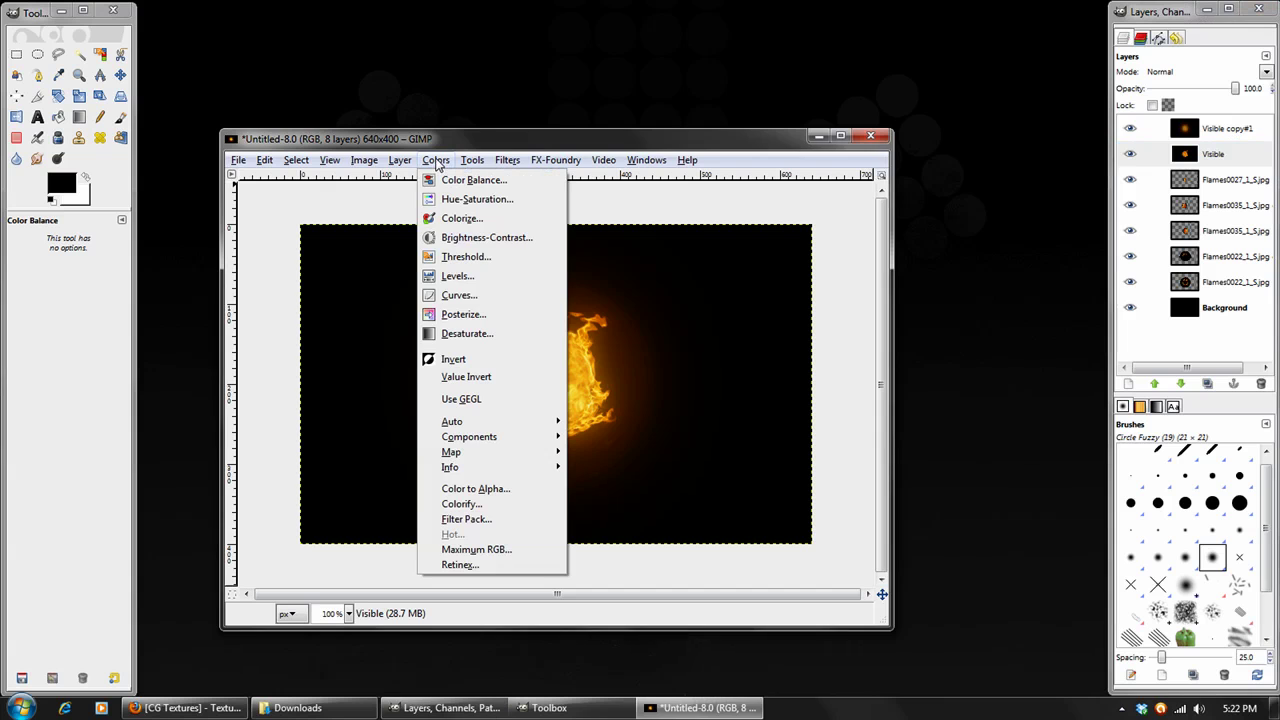
click(457, 276)
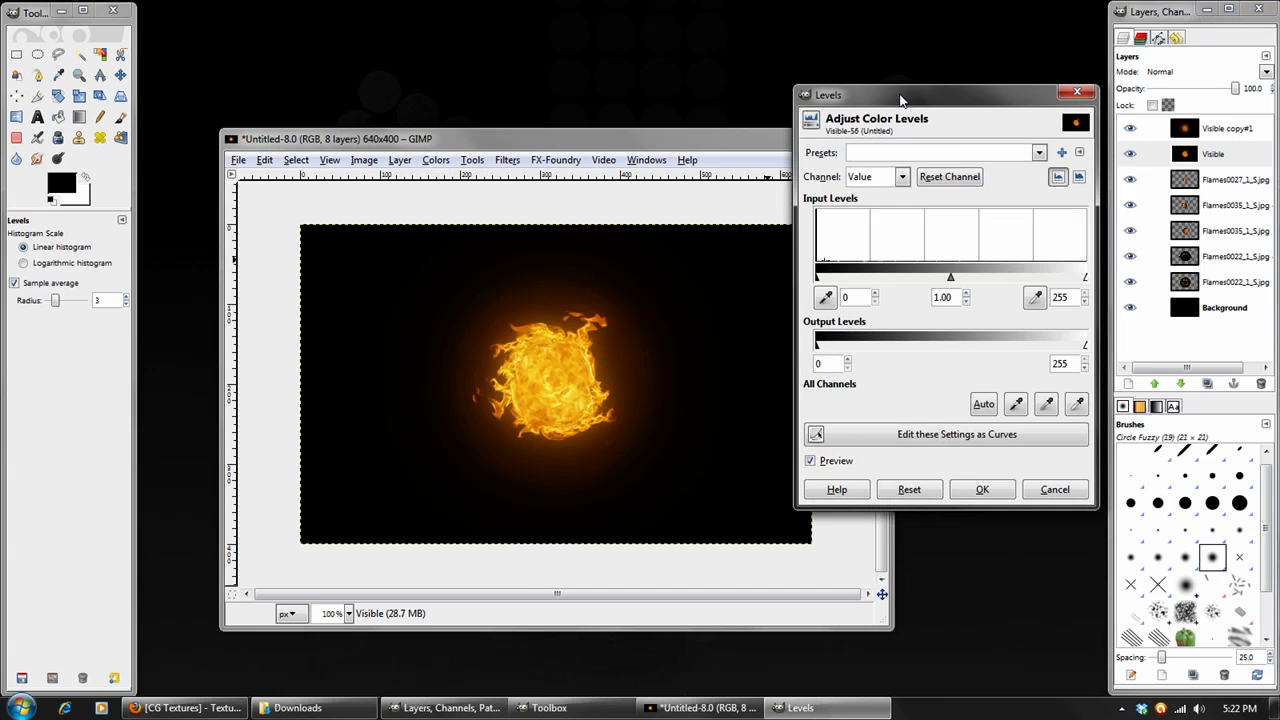
drag(903, 100, 863, 126)
click(820, 323)
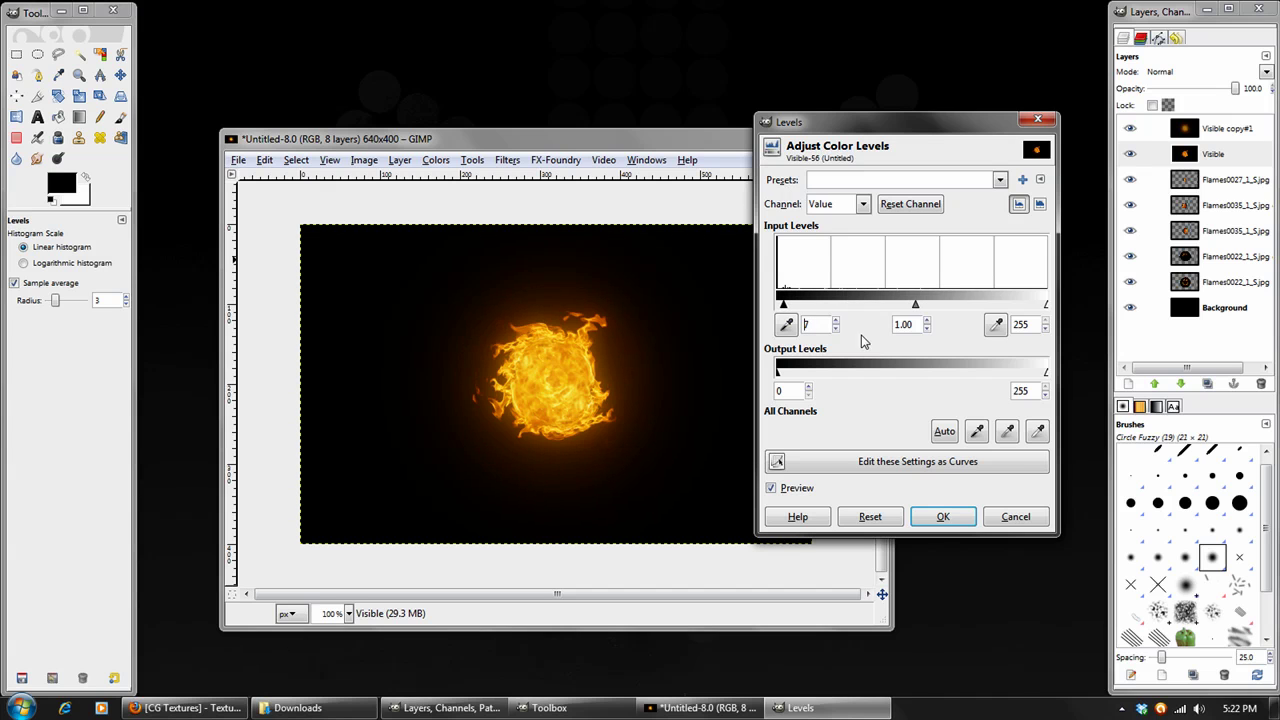
click(933, 514)
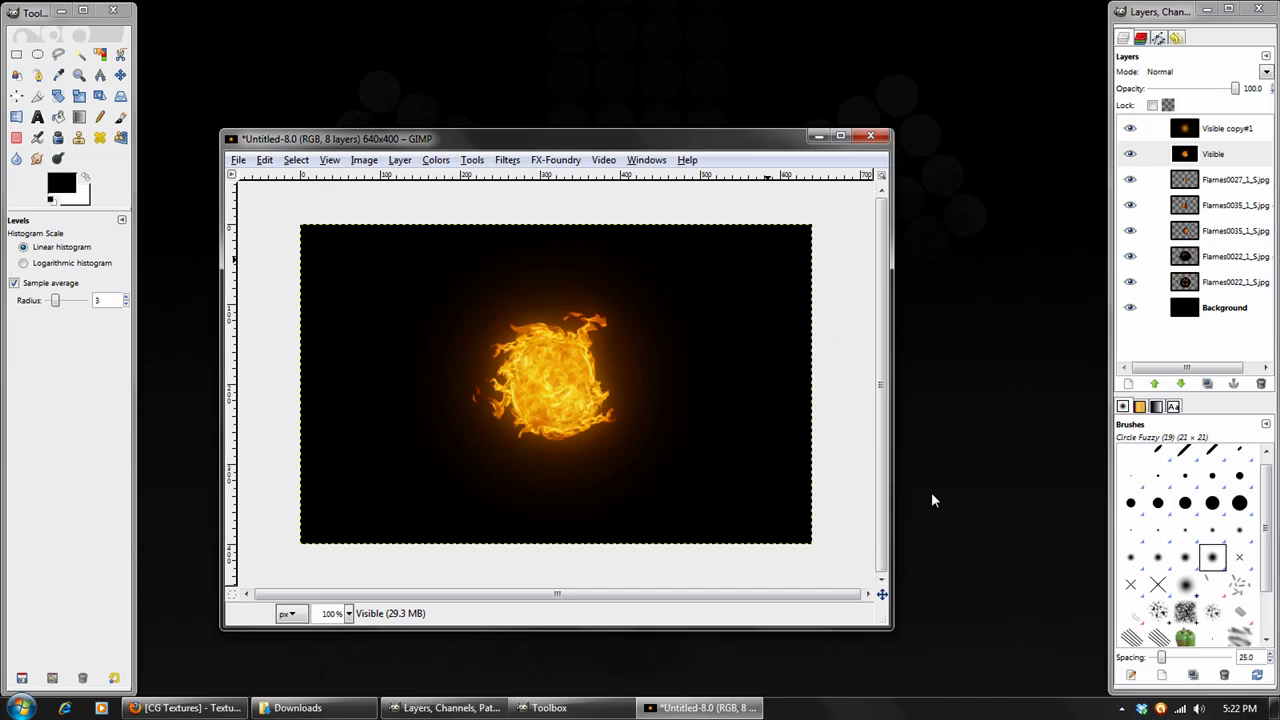
- Nudge the image window upward and enlarge it slightly
click(1140, 150)
click(531, 144)
drag(531, 144, 532, 140)
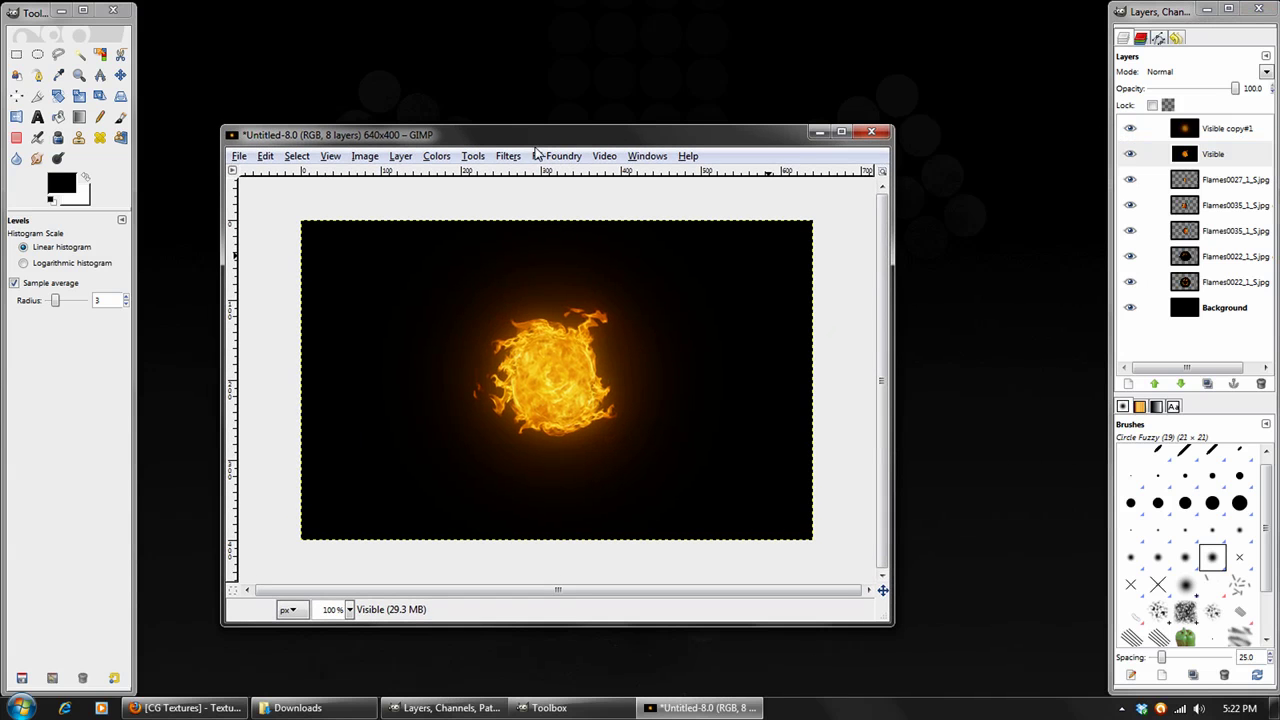
drag(879, 615, 889, 632)
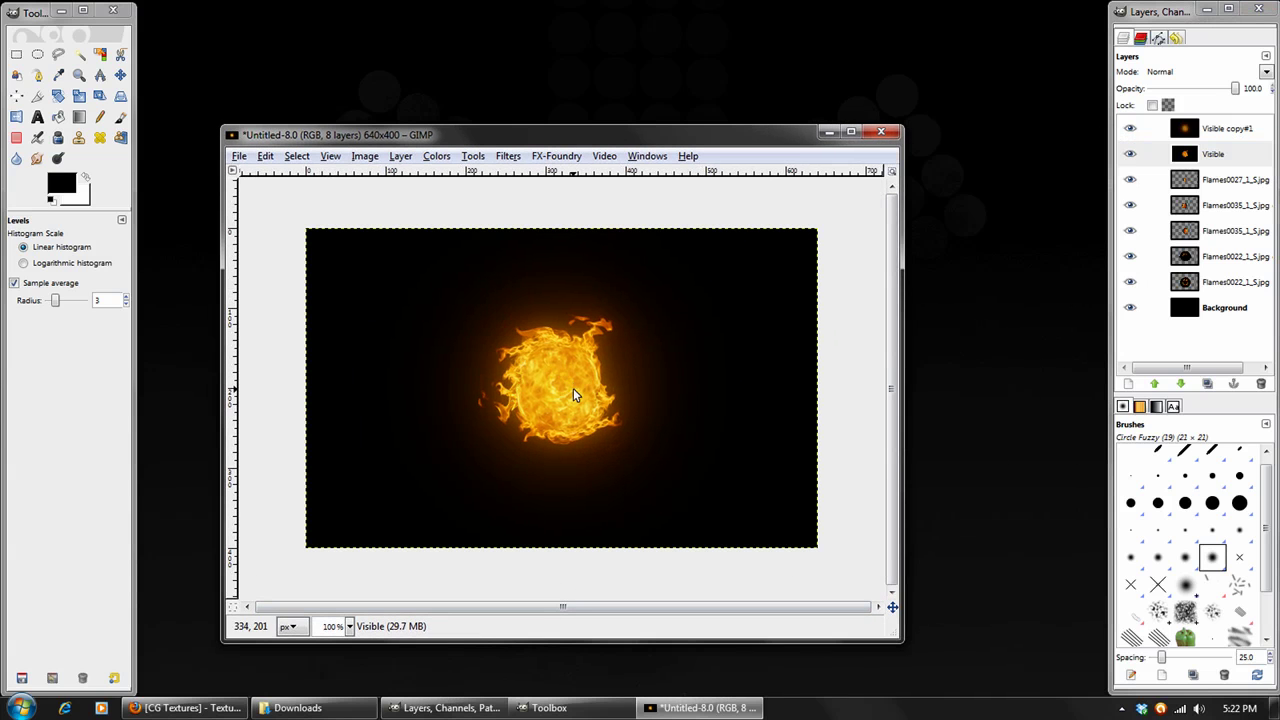
- Add a new black-filled layer above Visible copy#1 in Screen mode
click(1215, 128)
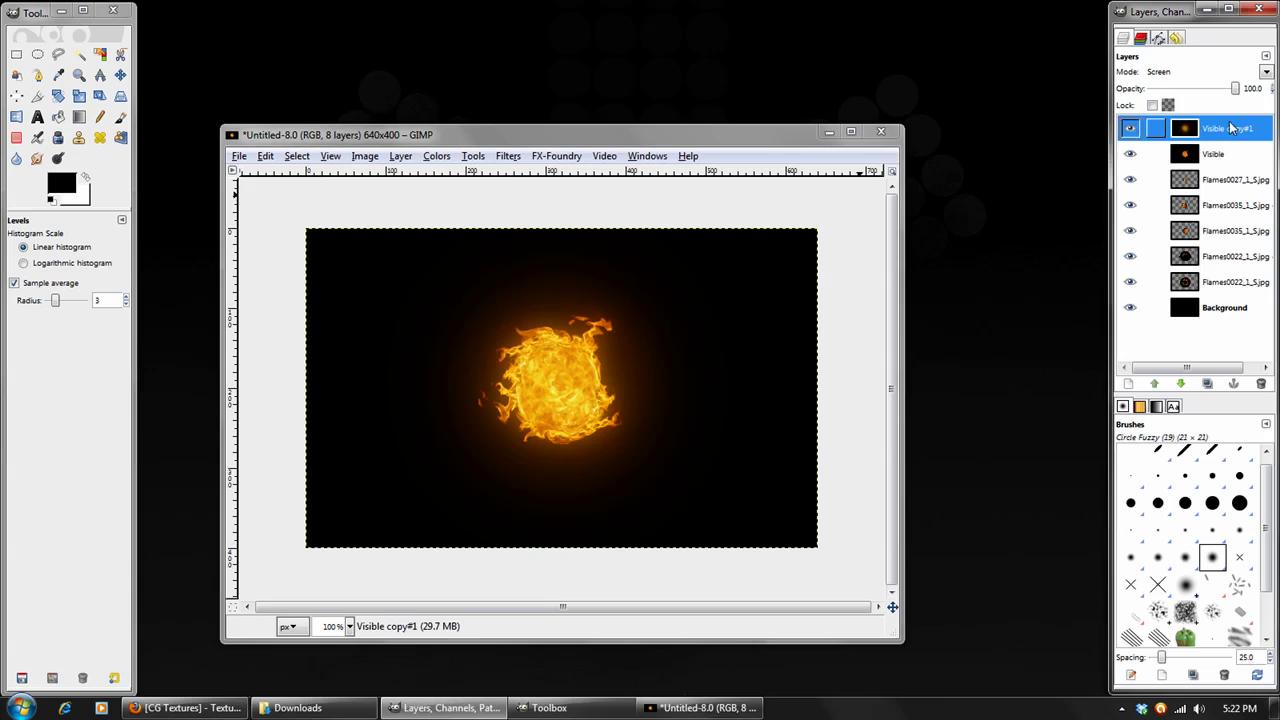
click(400, 156)
click(415, 177)
drag(104, 42, 298, 130)
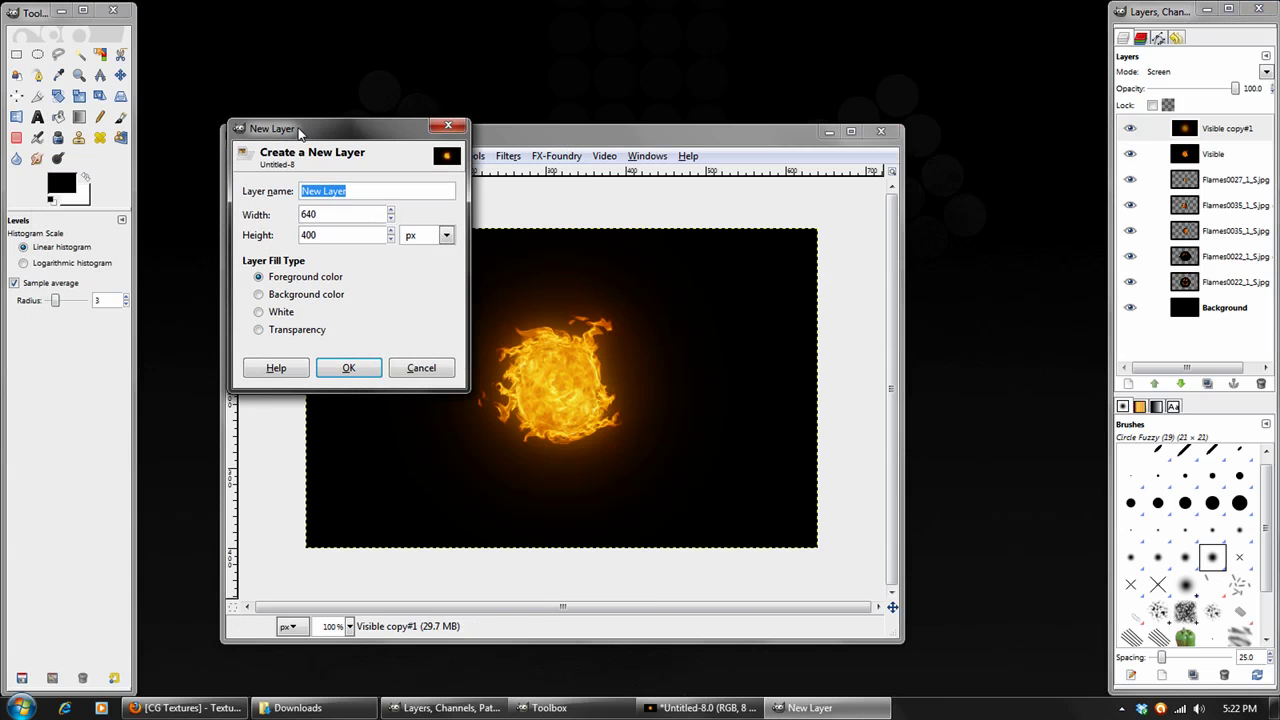
click(348, 368)
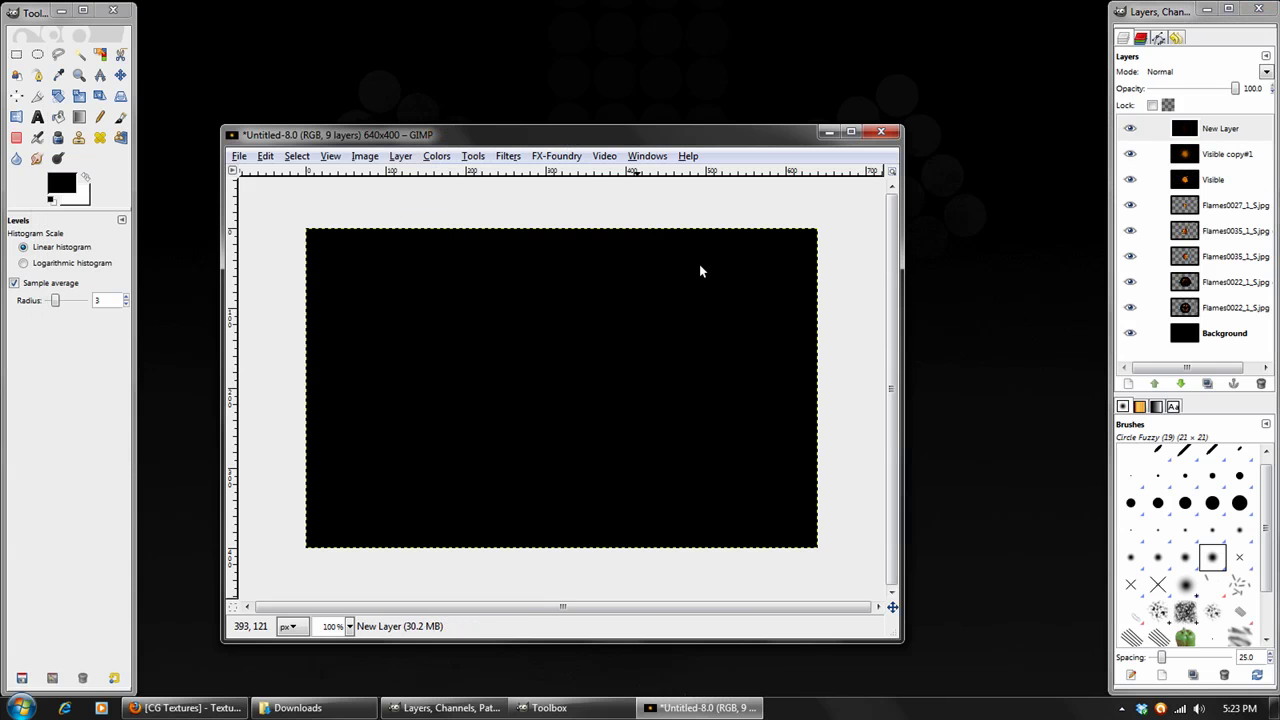
click(1187, 75)
click(1183, 166)
- Zoom to 300% and paint a soft white spot at the fireball's centre
click(325, 626)
text(300)
key(Return)
click(120, 117)
click(84, 179)
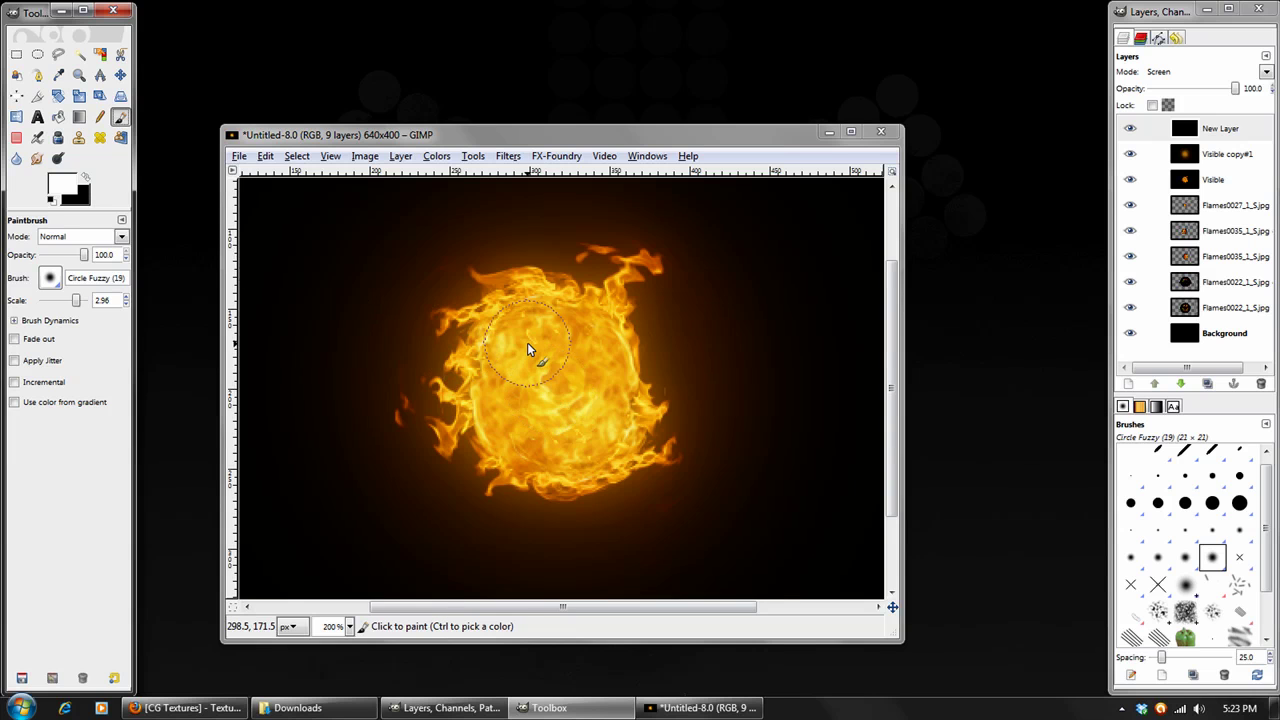
drag(552, 390, 551, 394)
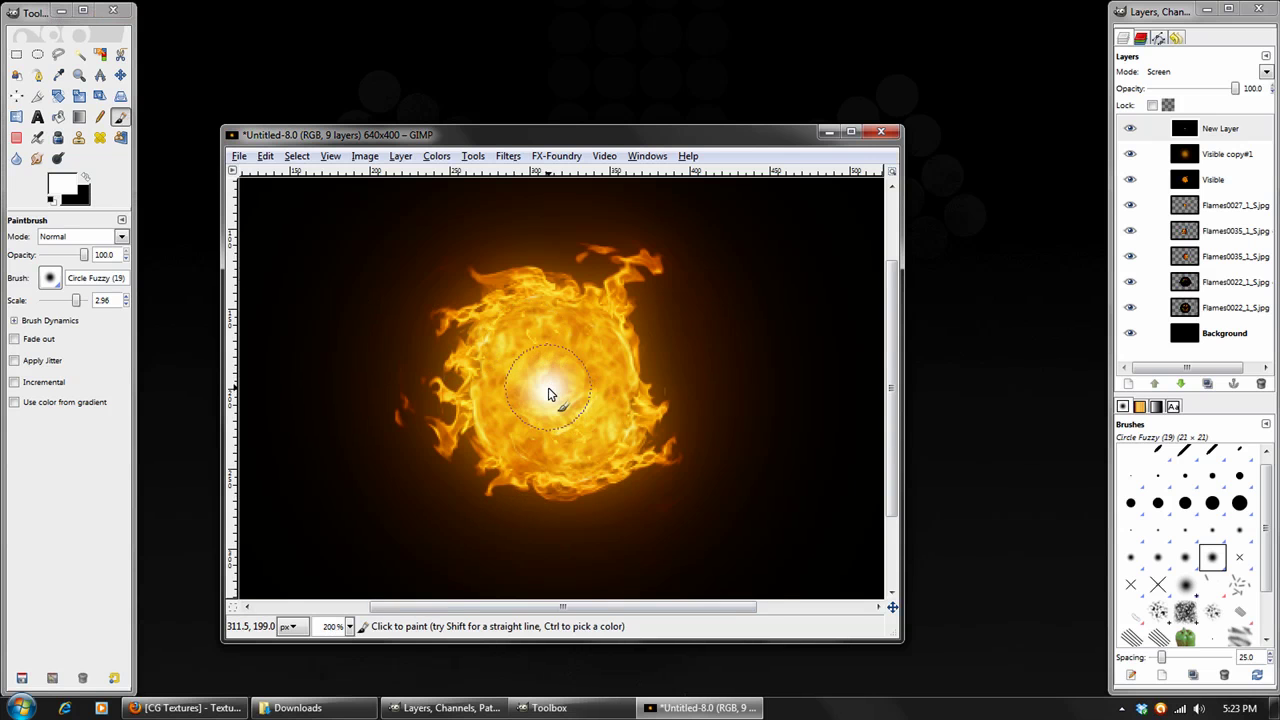
click(547, 393)
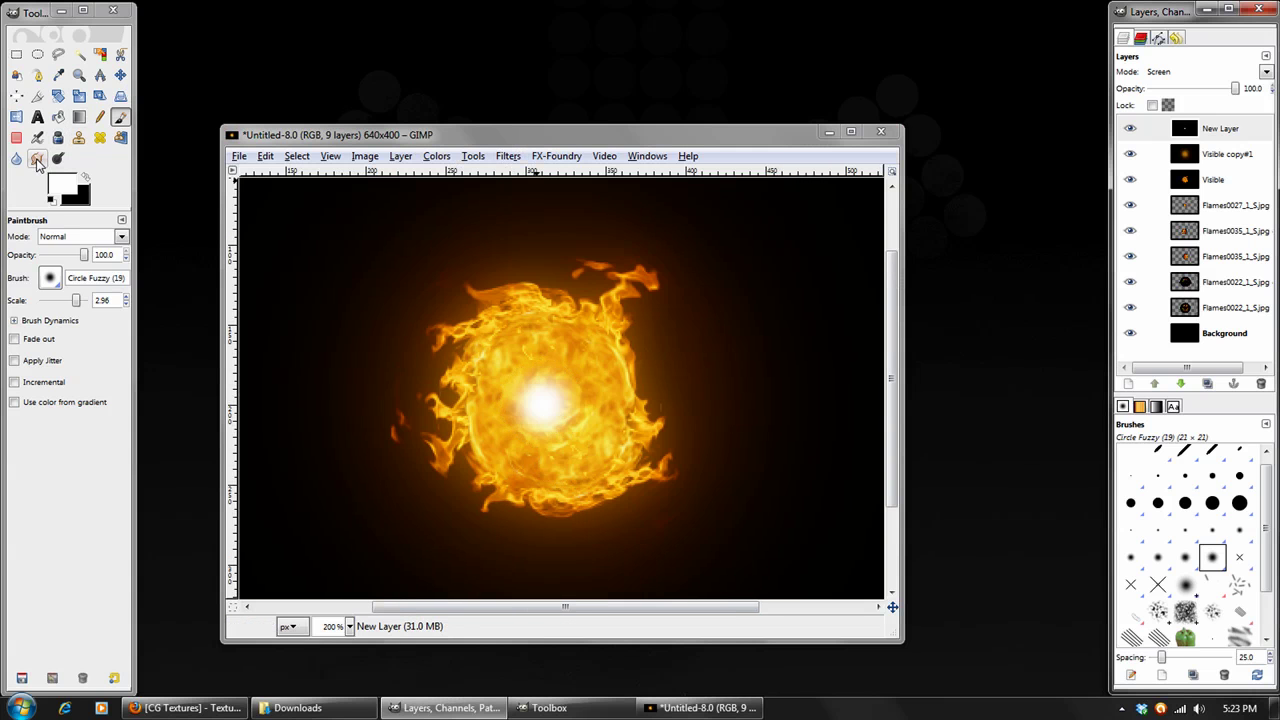
- Select a rectangle around the fireball and open IWarp with deform radius 10
click(16, 54)
drag(751, 583, 353, 204)
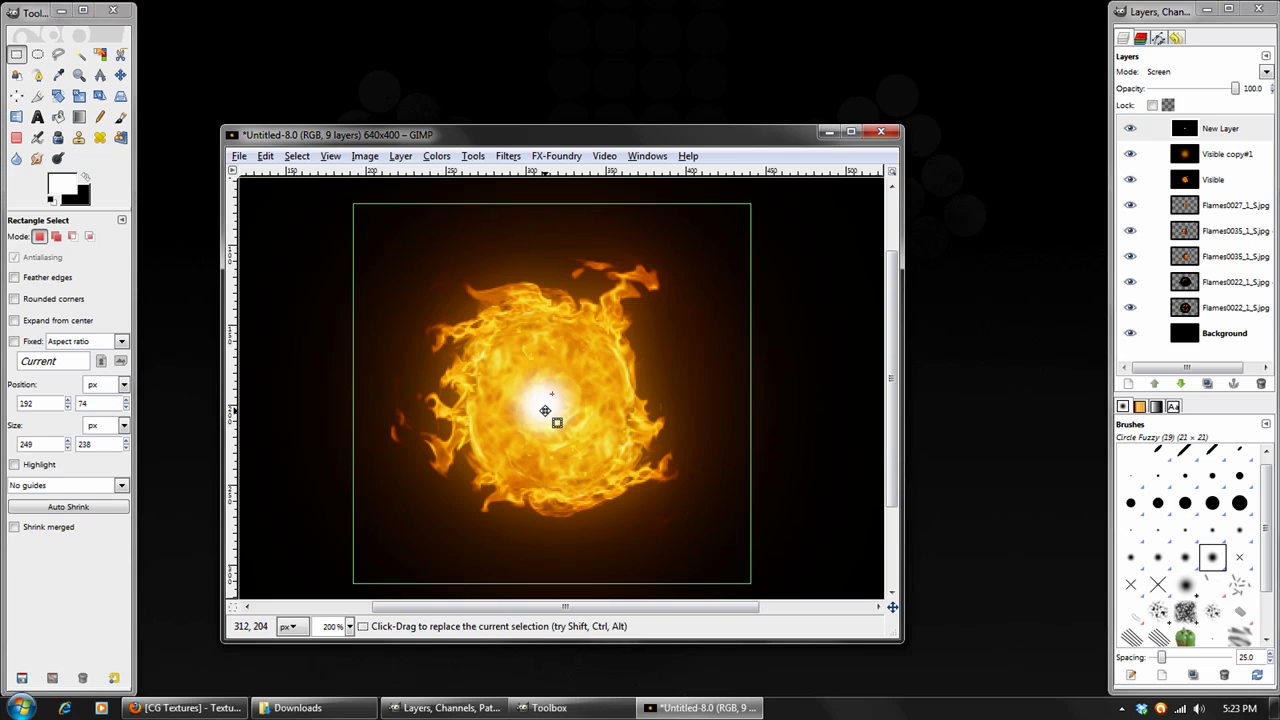
click(508, 156)
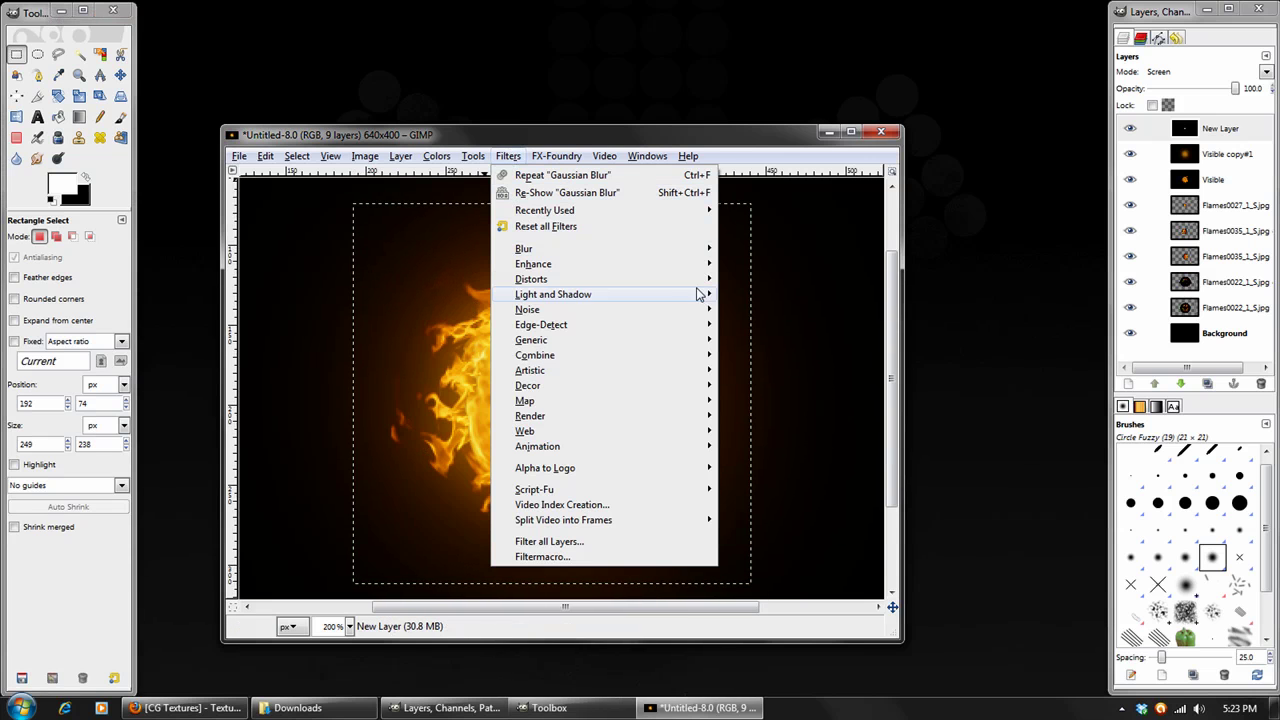
click(750, 357)
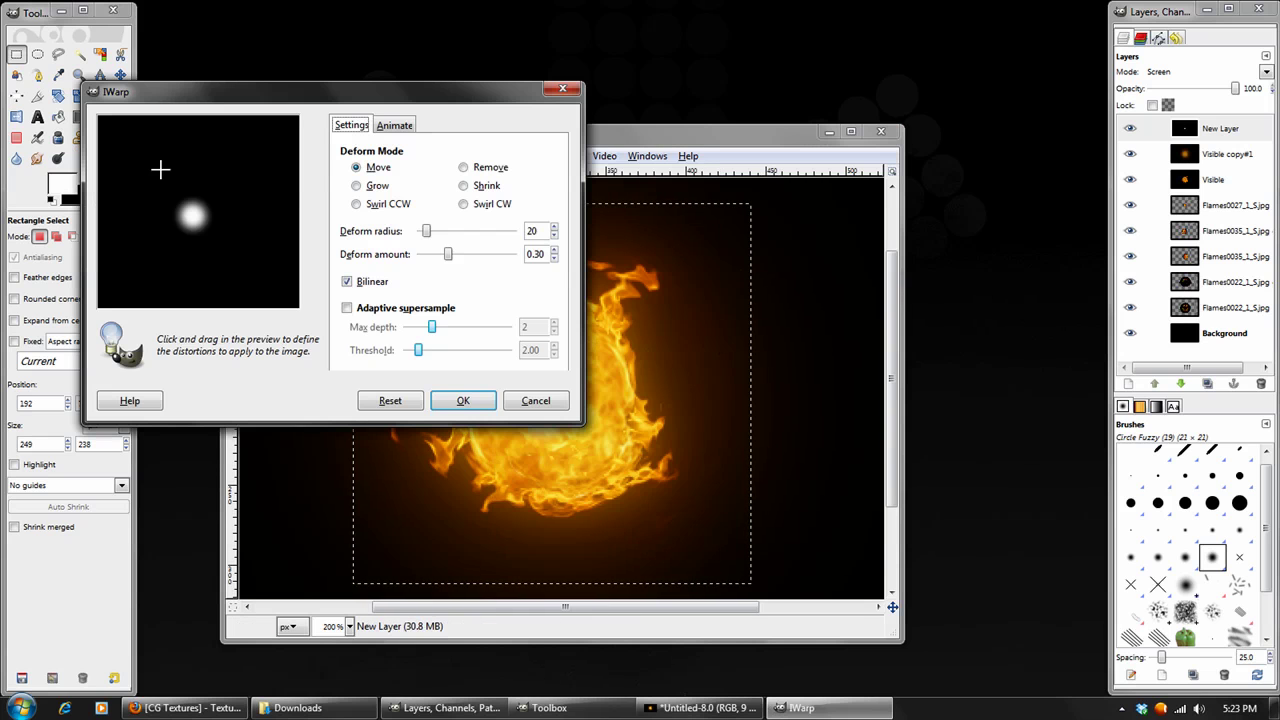
click(420, 232)
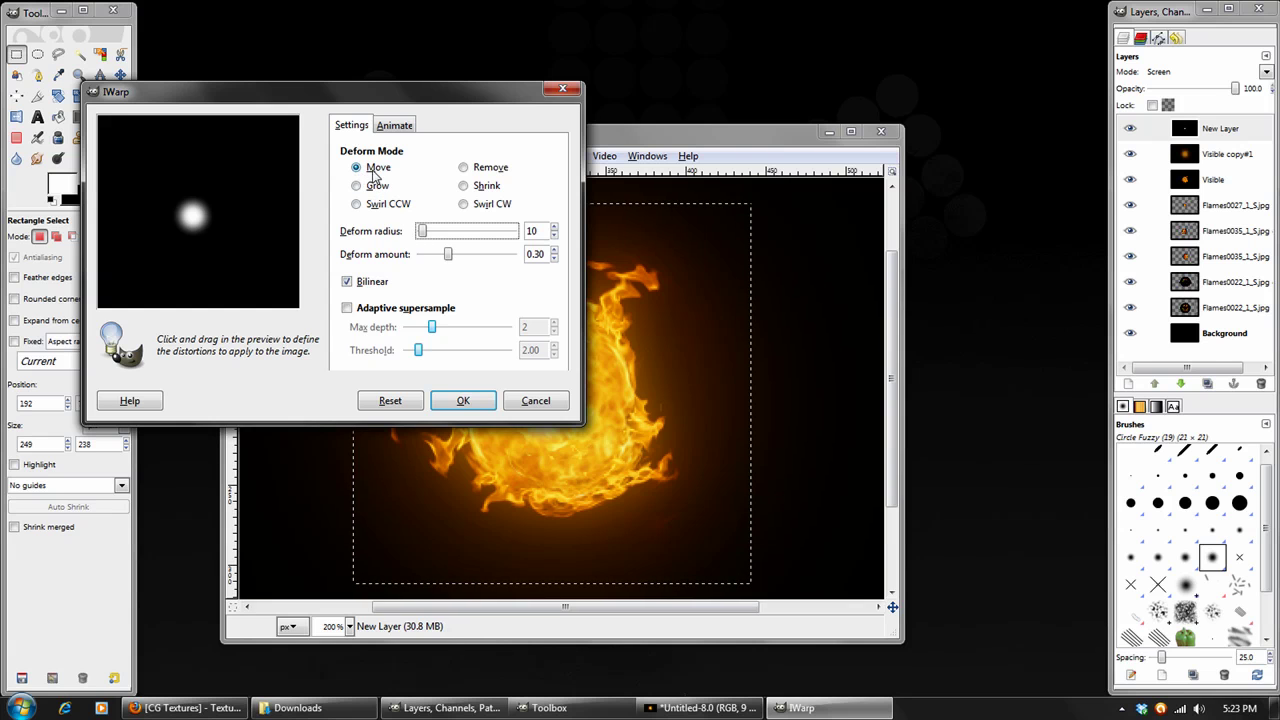
- Warp the white blob into a jagged shape in the IWarp preview and apply
mouse_move(193, 210)
mouse_down()
mouse_move(218, 151)
mouse_move(212, 191)
mouse_up()
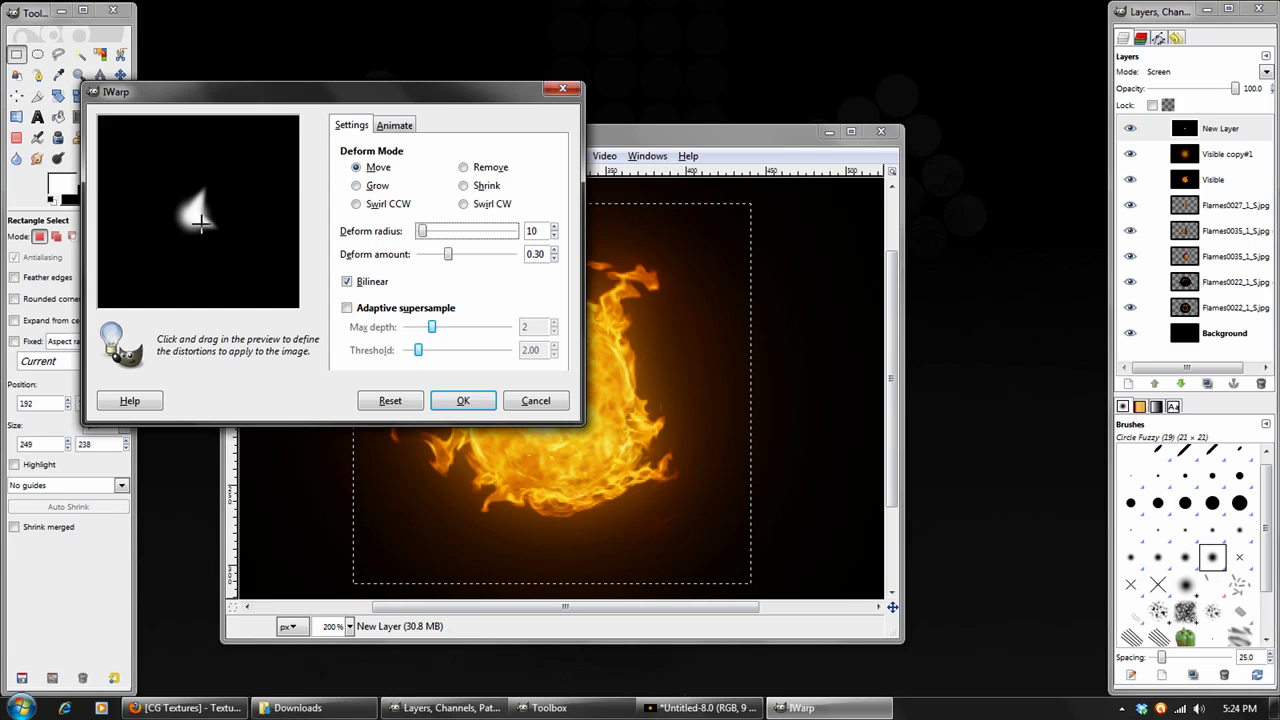
drag(190, 218, 190, 214)
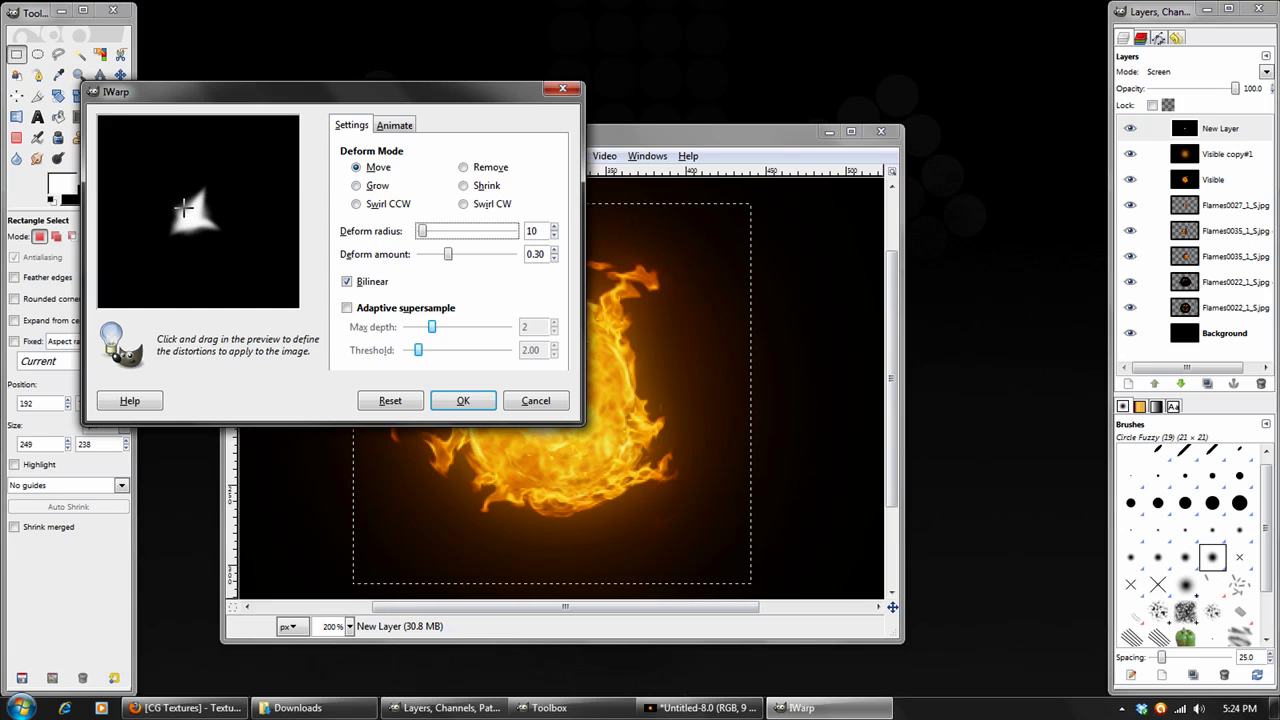
drag(191, 215, 184, 213)
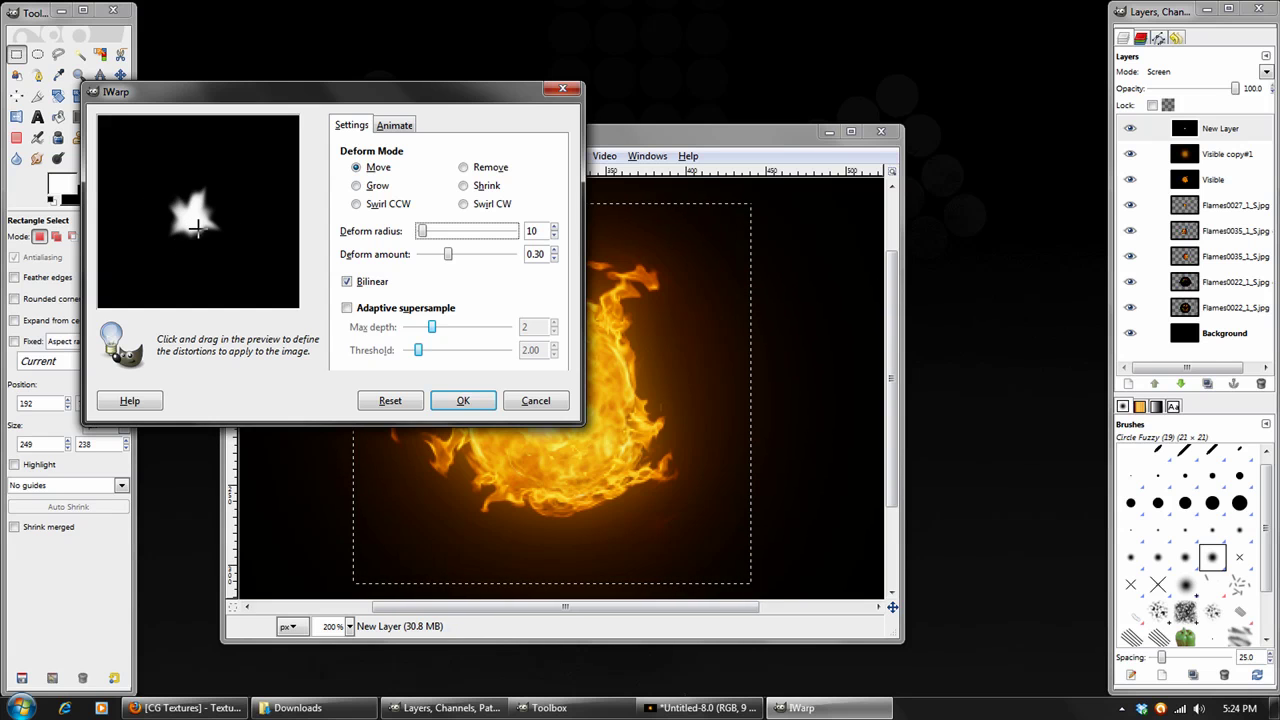
mouse_move(199, 181)
mouse_down()
mouse_move(189, 241)
mouse_move(185, 215)
mouse_move(154, 219)
mouse_move(216, 237)
mouse_move(179, 190)
mouse_up()
click(463, 400)
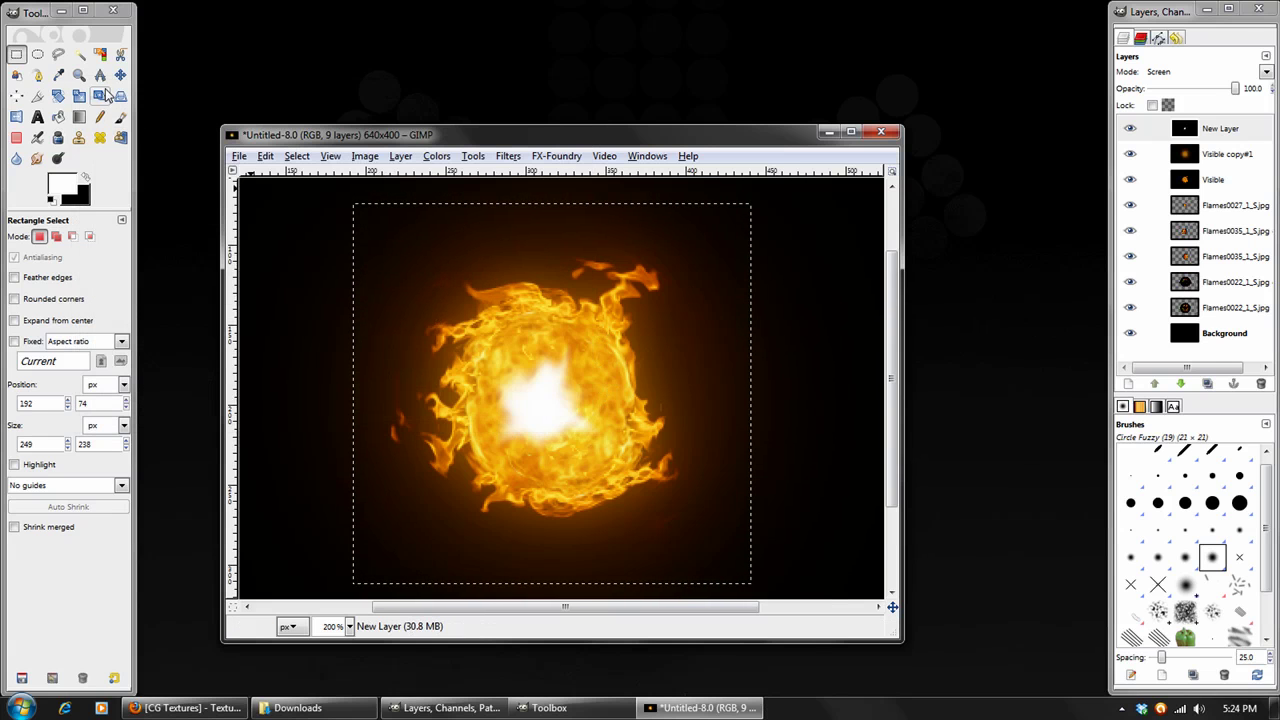
- Remove the selection and push Color Balance midtones to red 100 and blue -100
click(300, 157)
click(322, 196)
click(436, 156)
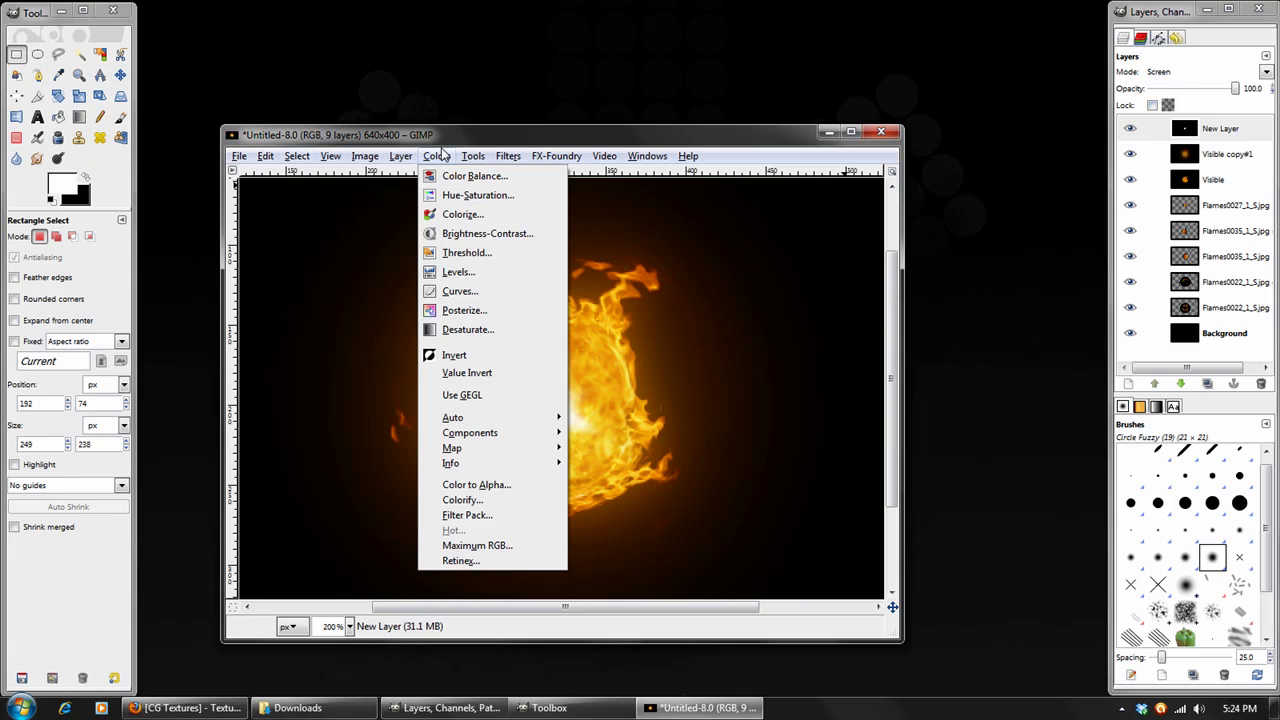
click(462, 174)
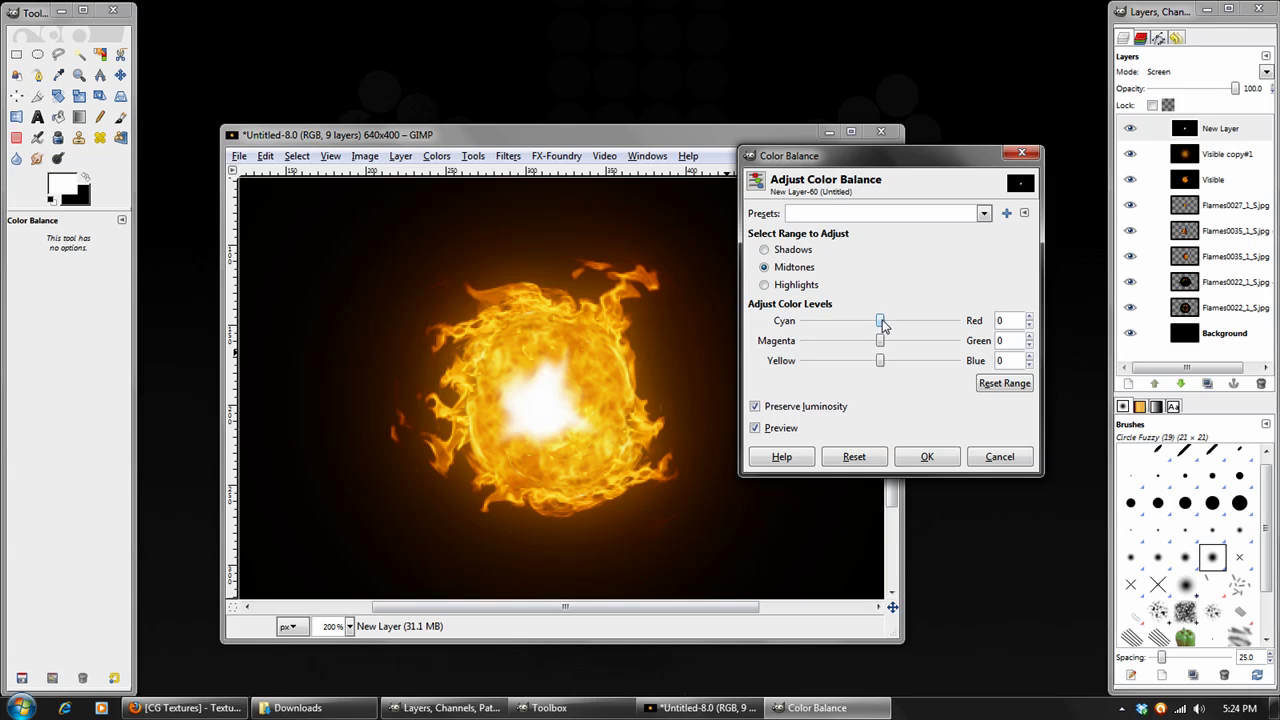
drag(883, 322, 1046, 322)
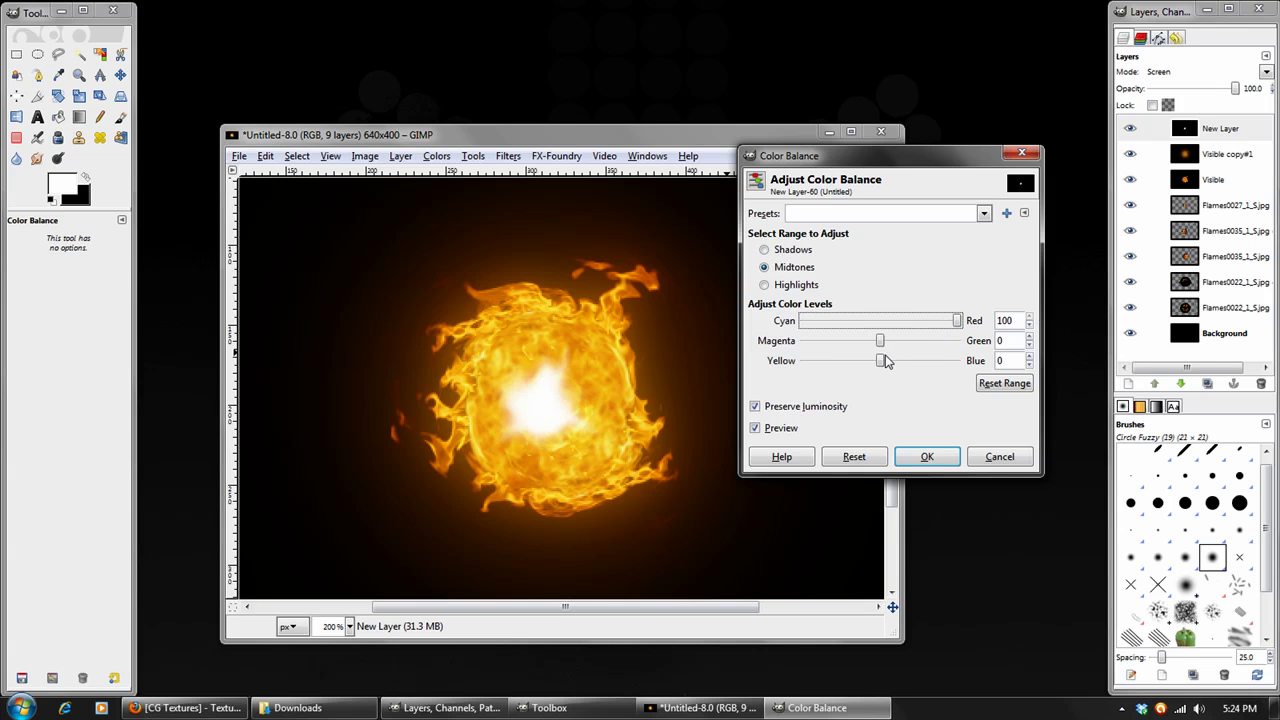
drag(879, 362, 706, 374)
click(937, 347)
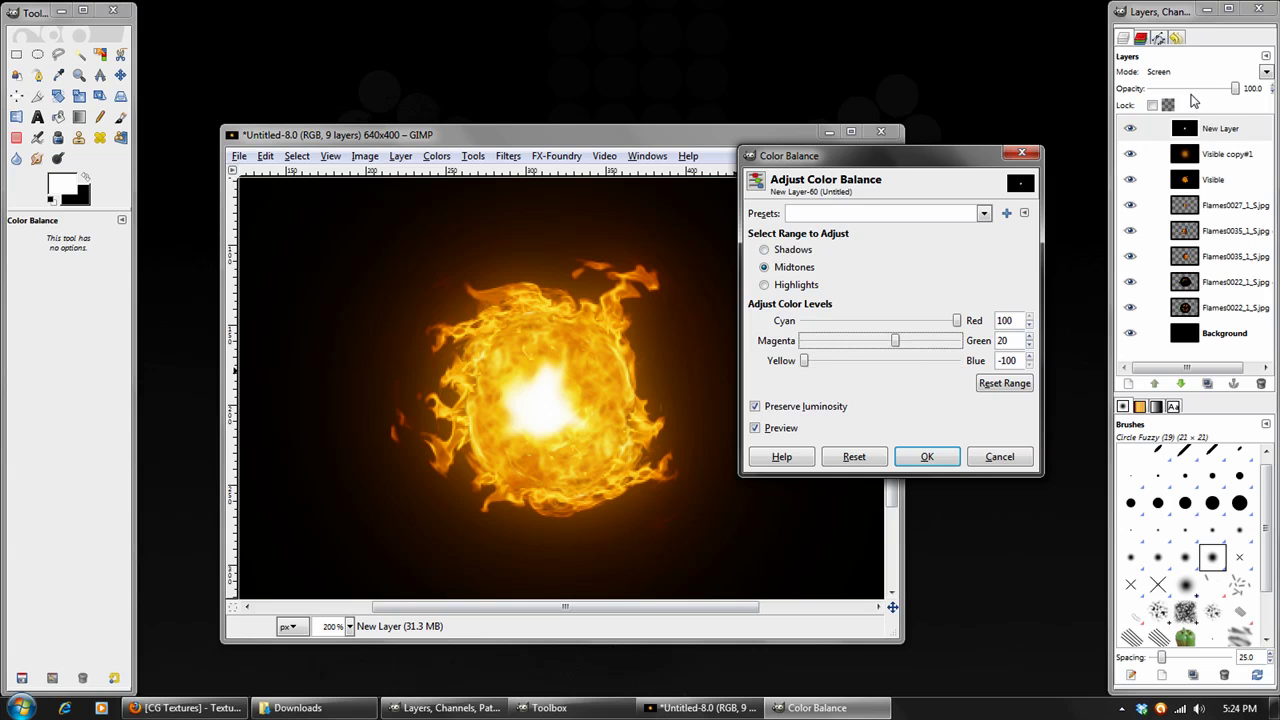
- Preview the layer in Normal mode, settle midtone green at -20, and confirm Color Balance
click(1175, 72)
click(1175, 86)
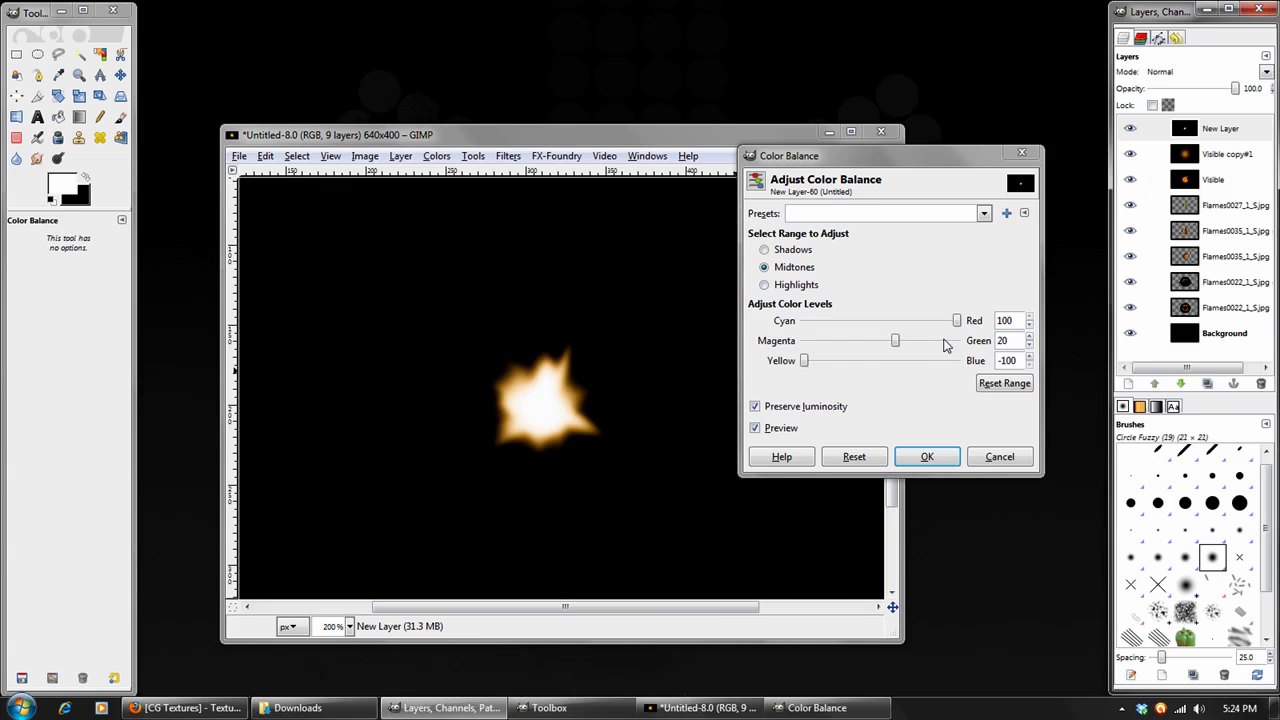
click(842, 344)
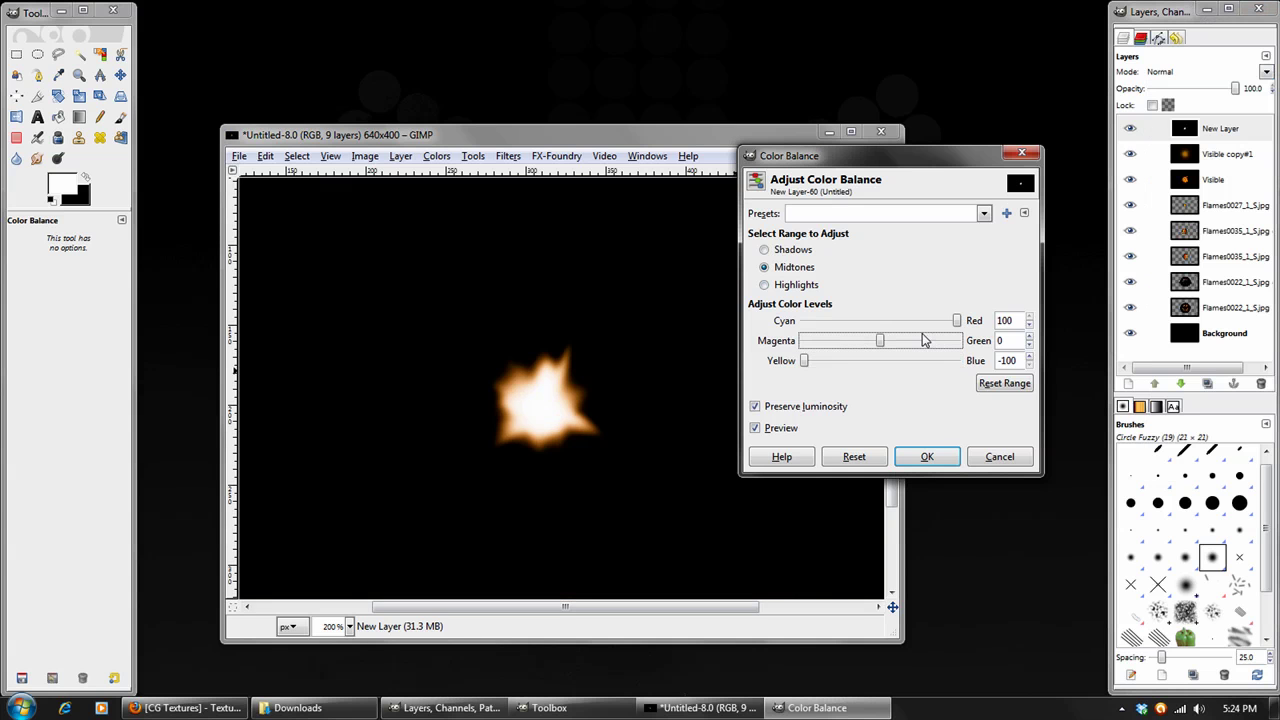
click(930, 341)
click(853, 346)
click(818, 345)
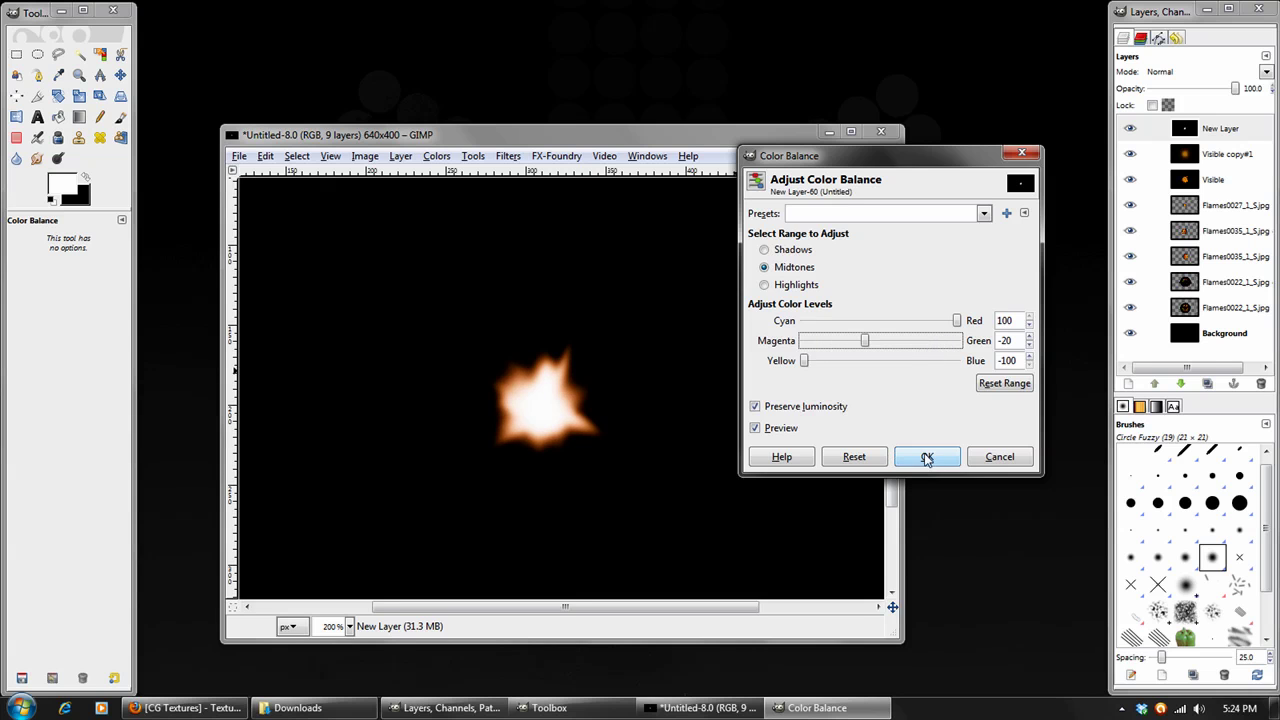
click(927, 457)
click(1185, 72)
click(1165, 165)
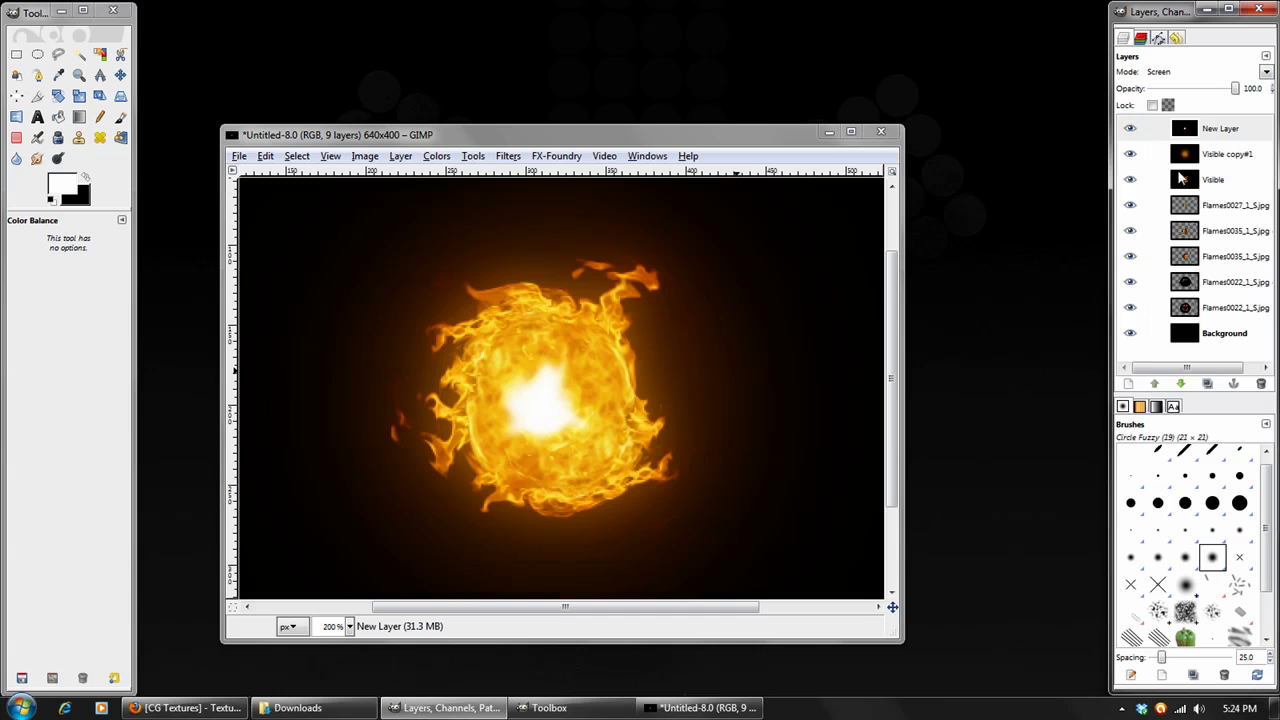
click(1130, 128)
click(1130, 128)
click(508, 155)
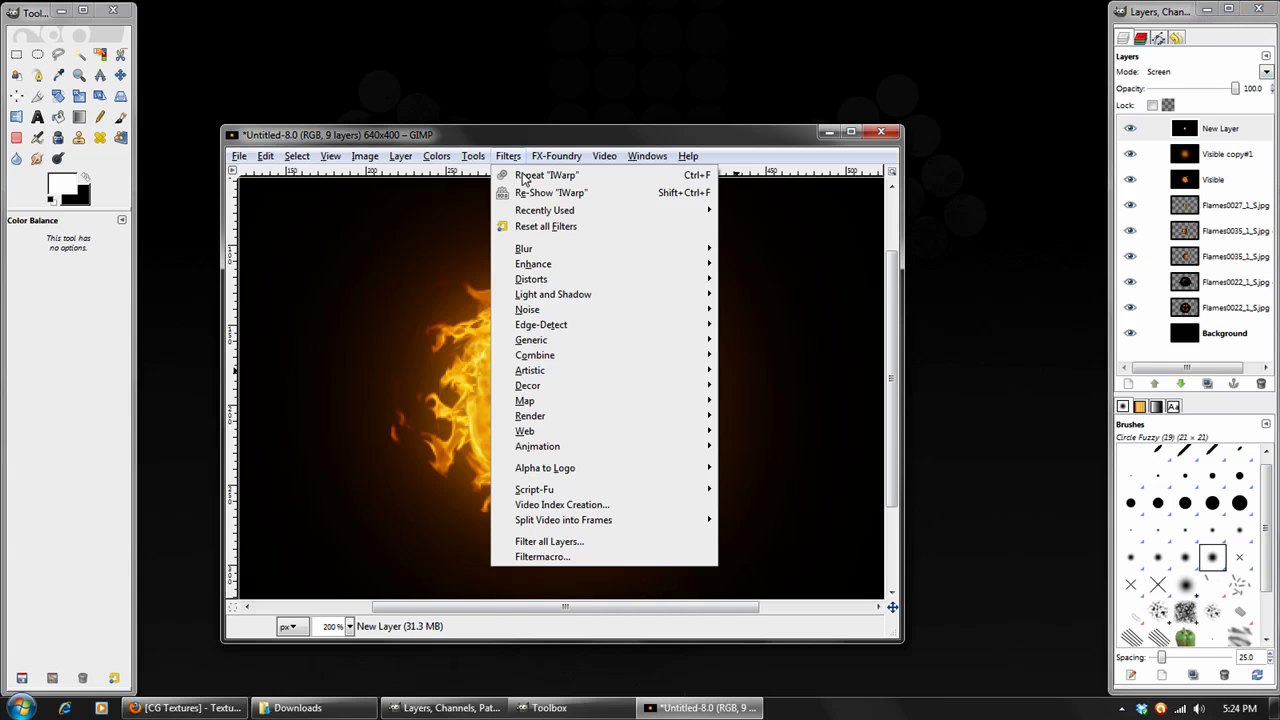
mouse_move(670, 248)
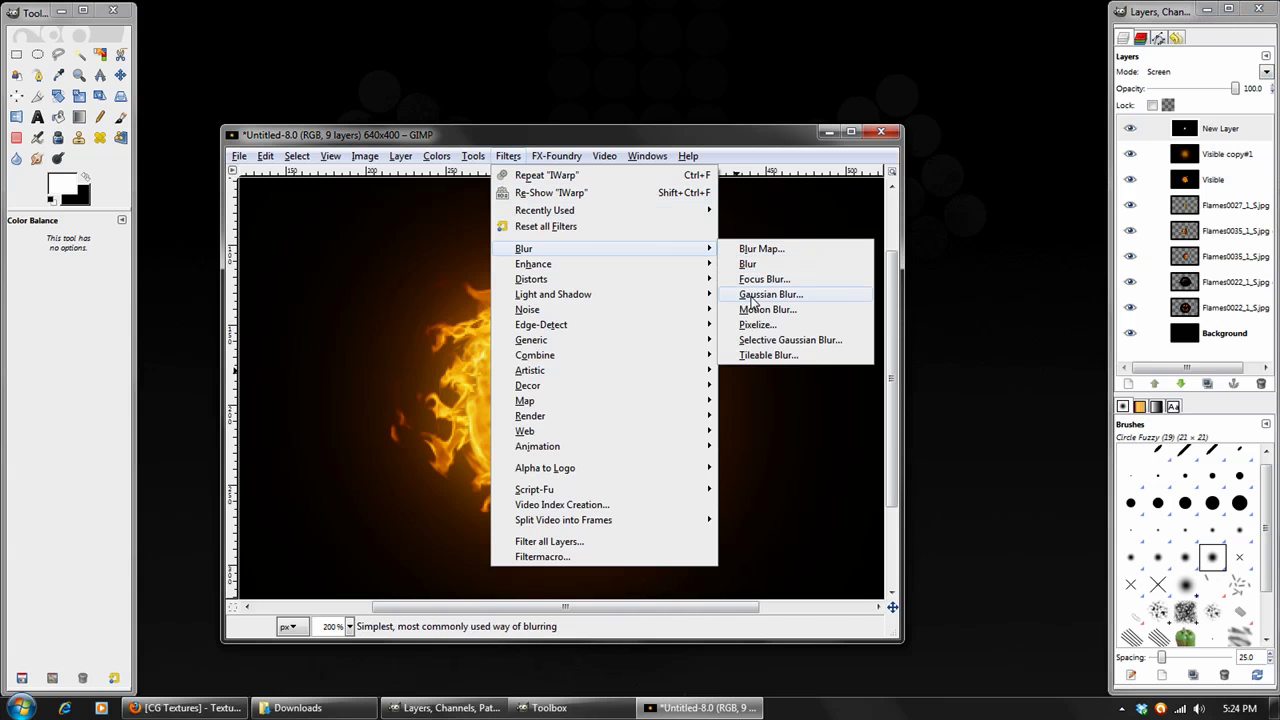
click(752, 296)
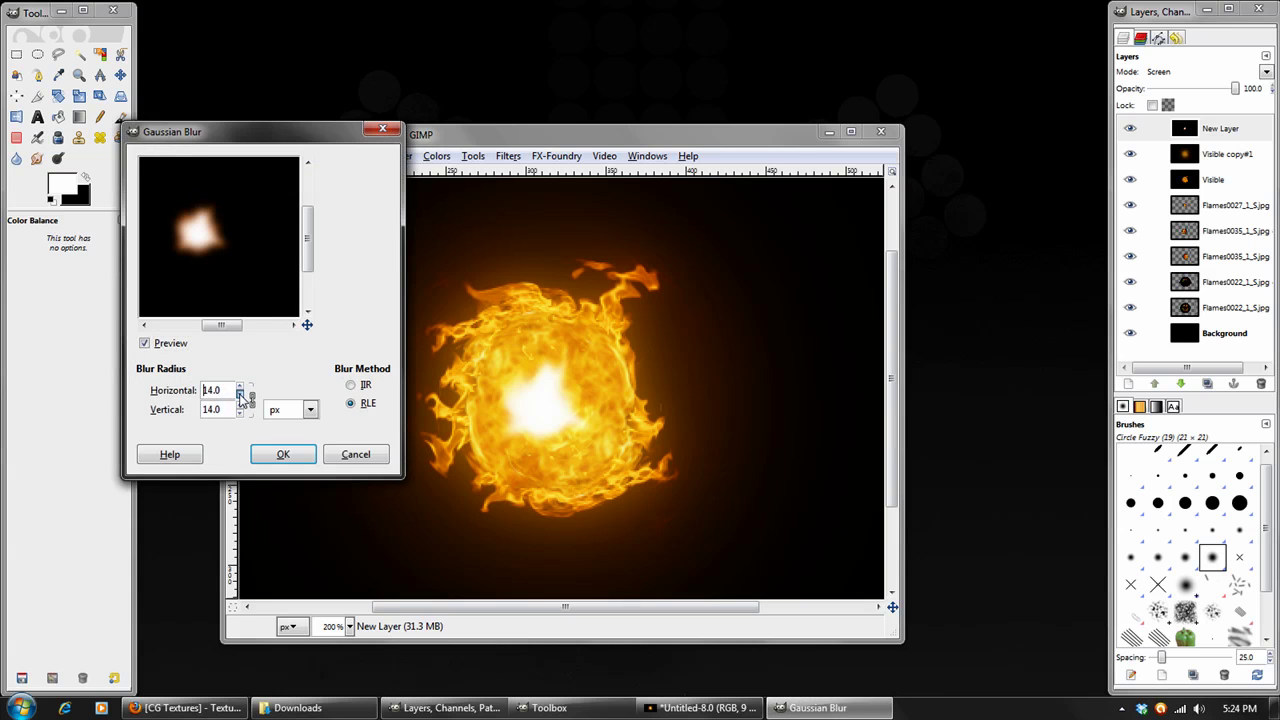
click(283, 454)
click(1190, 68)
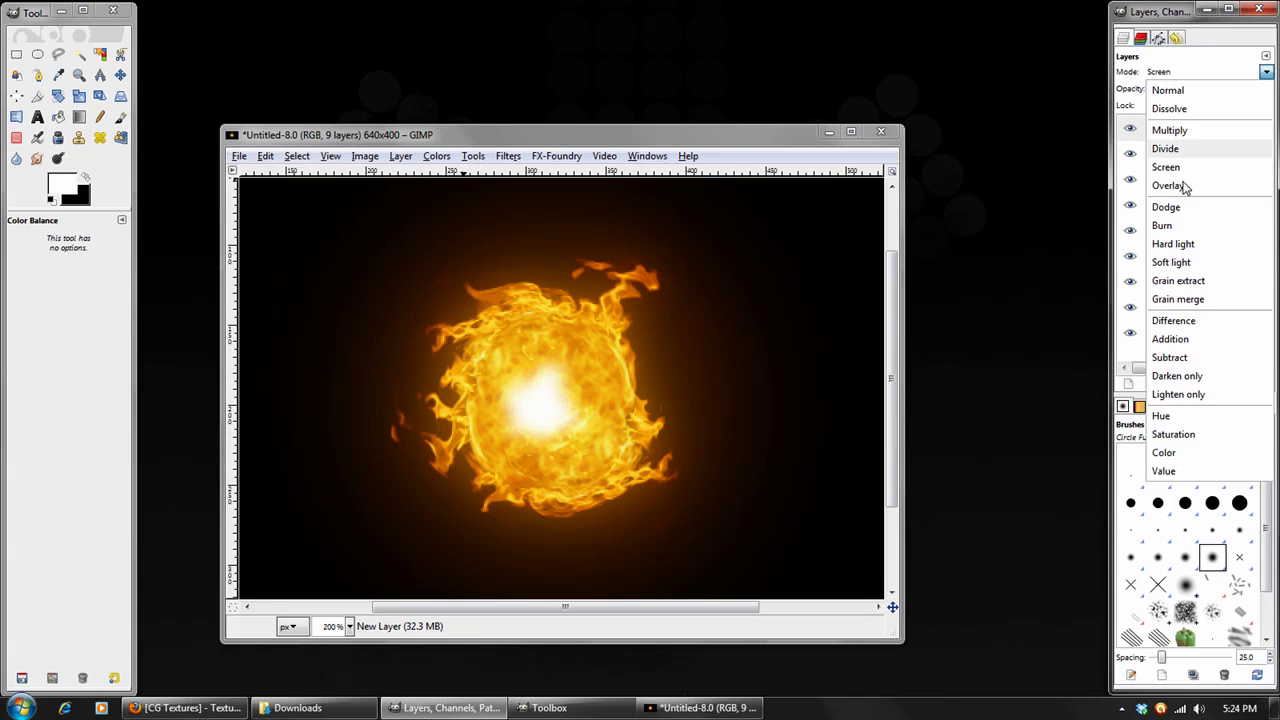
click(1069, 104)
click(436, 156)
click(465, 177)
click(929, 457)
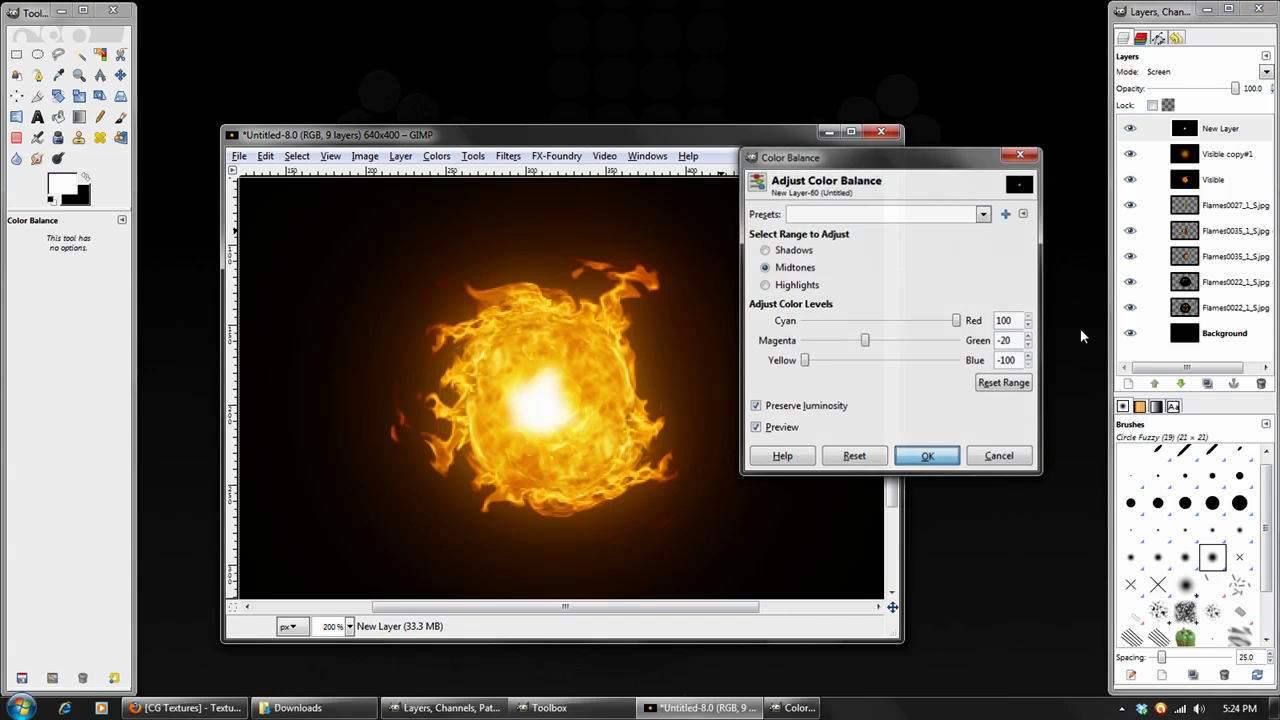
click(1170, 72)
click(1170, 339)
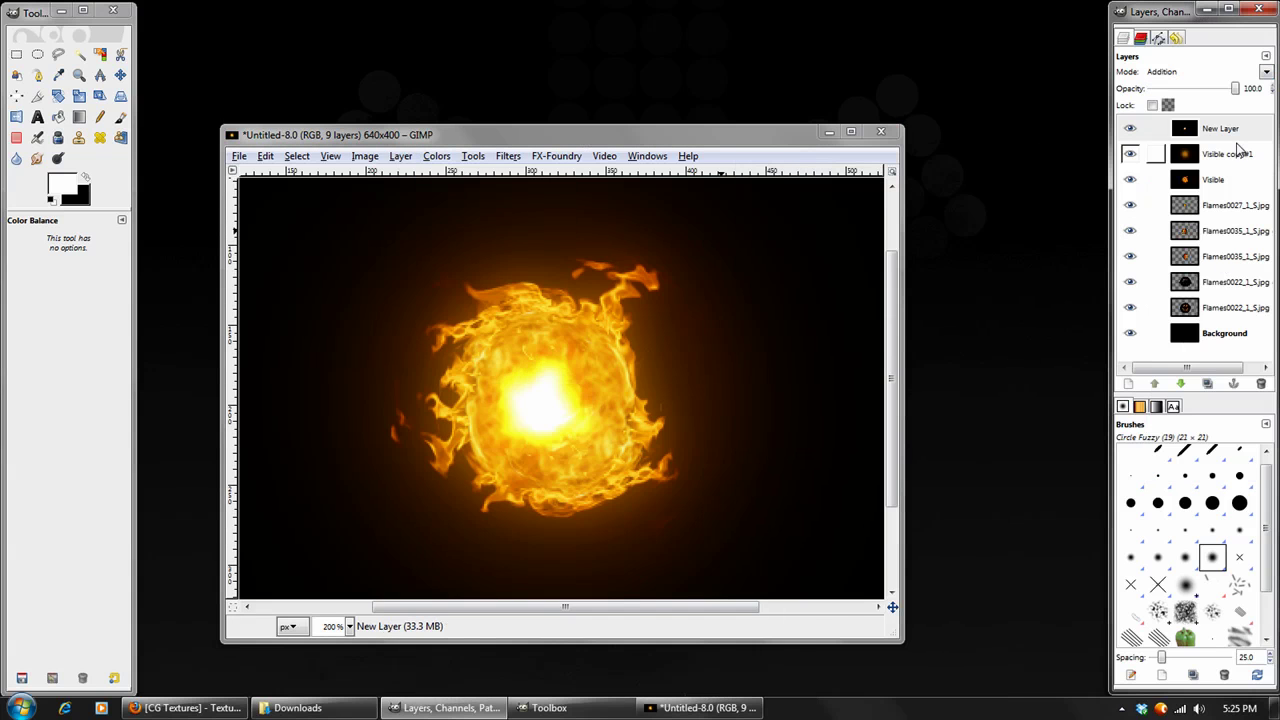
click(1176, 38)
click(1210, 333)
click(1190, 263)
click(1183, 177)
scroll(1182, 200, up, 2)
click(1186, 218)
click(1183, 176)
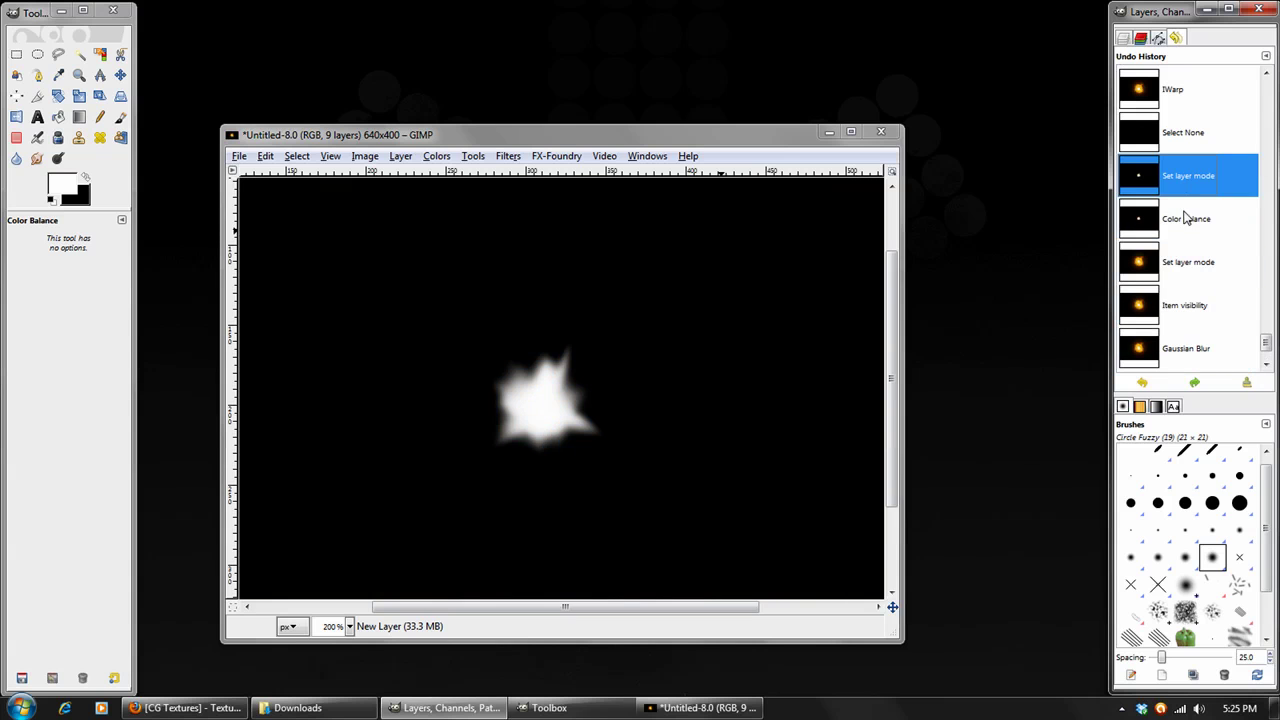
click(1187, 220)
click(1185, 265)
click(1128, 38)
click(1130, 127)
click(1176, 38)
click(1197, 223)
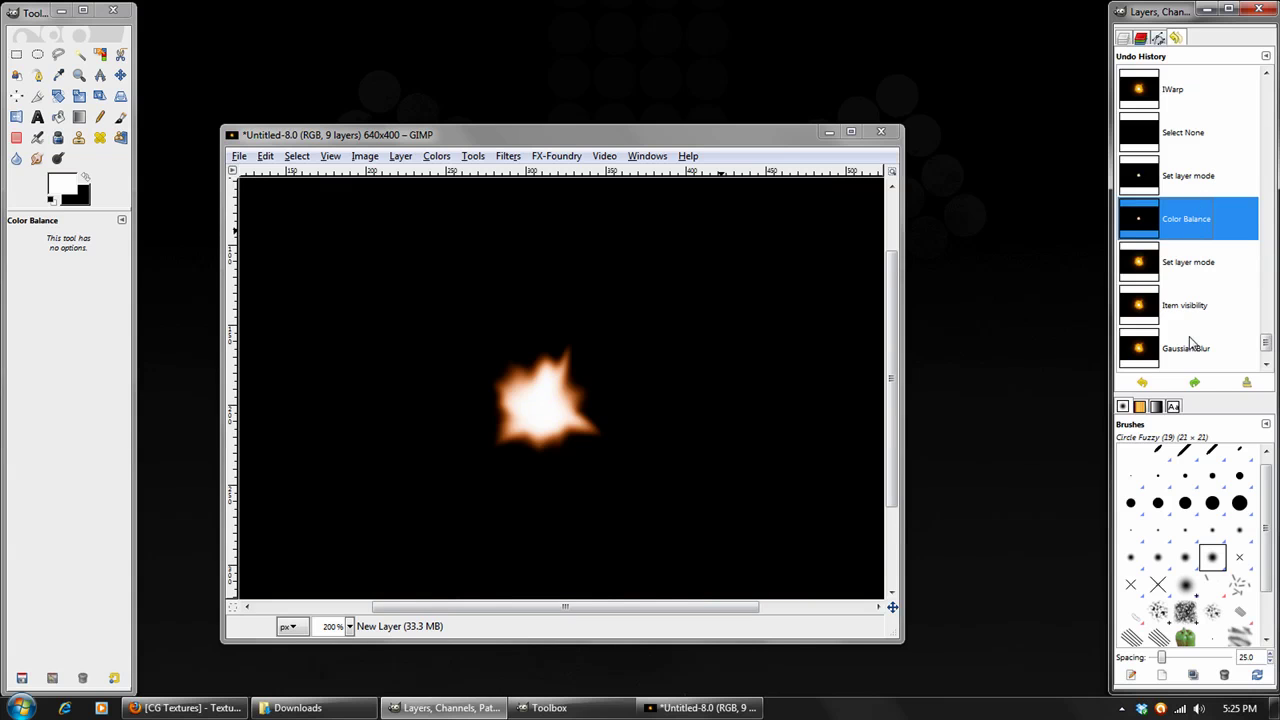
scroll(1197, 285, down, 2)
scroll(1197, 285, up, 3)
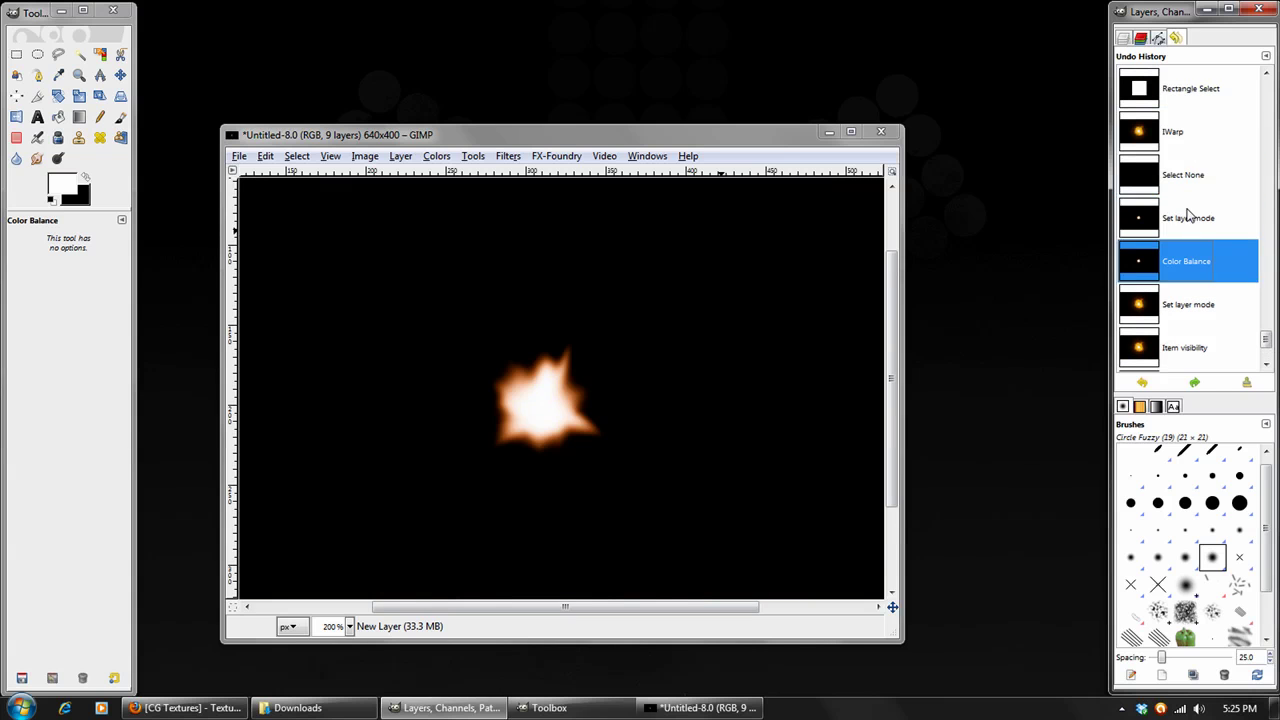
click(1188, 215)
click(1188, 261)
click(1188, 304)
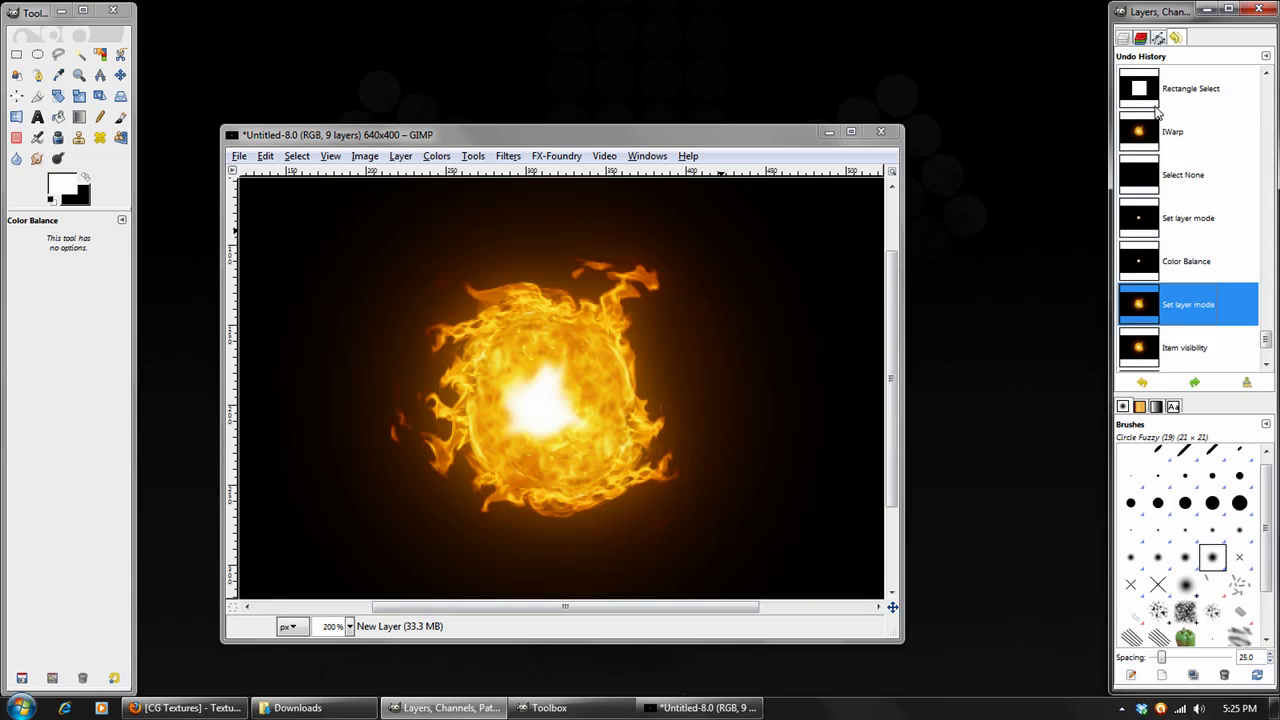
click(1126, 38)
- Scale New Layer down to about 335×210, then pick the Move tool to shift it
click(79, 95)
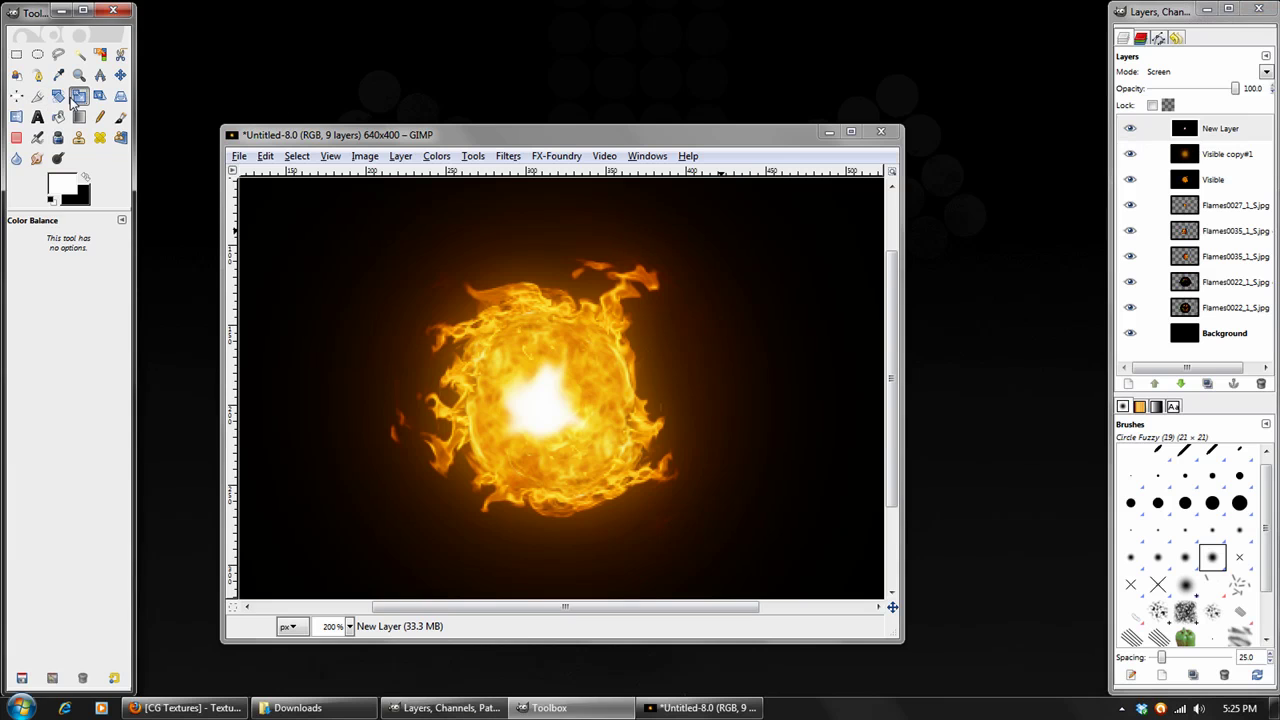
click(560, 405)
drag(433, 345, 552, 406)
click(290, 238)
click(120, 75)
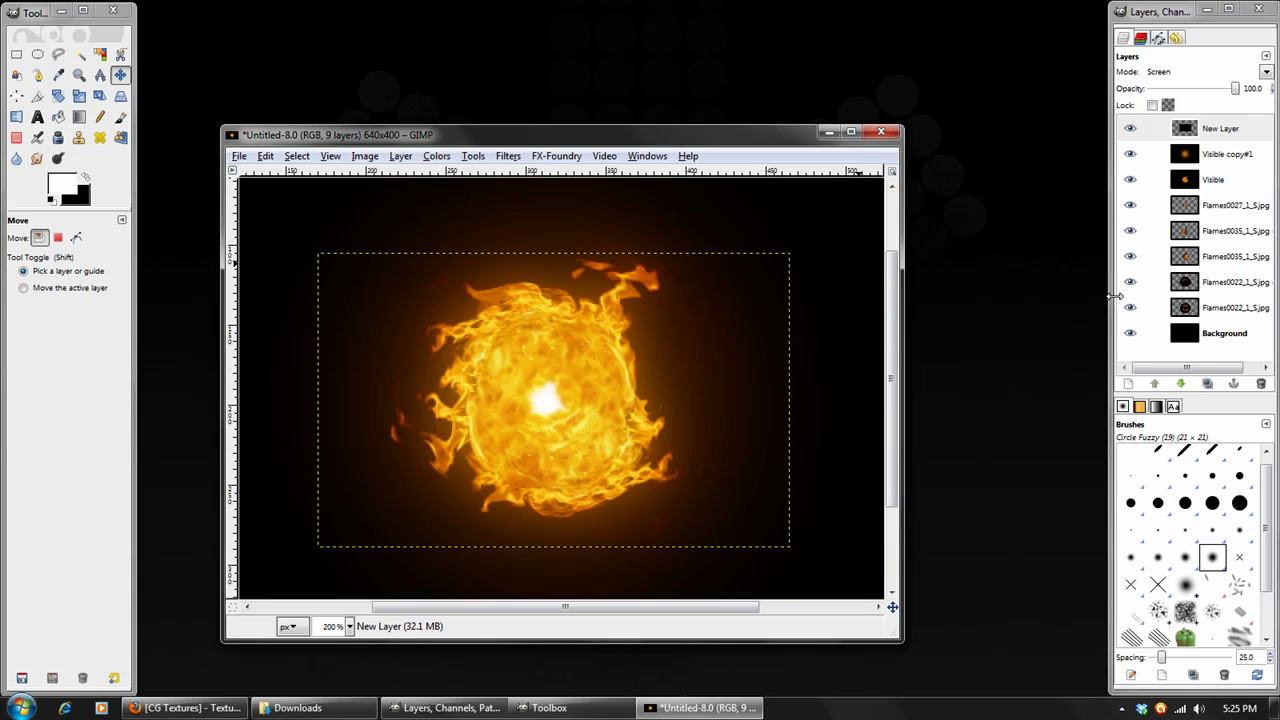
- Duplicate New Layer and Gaussian-blur the copy at 20 px
click(1207, 383)
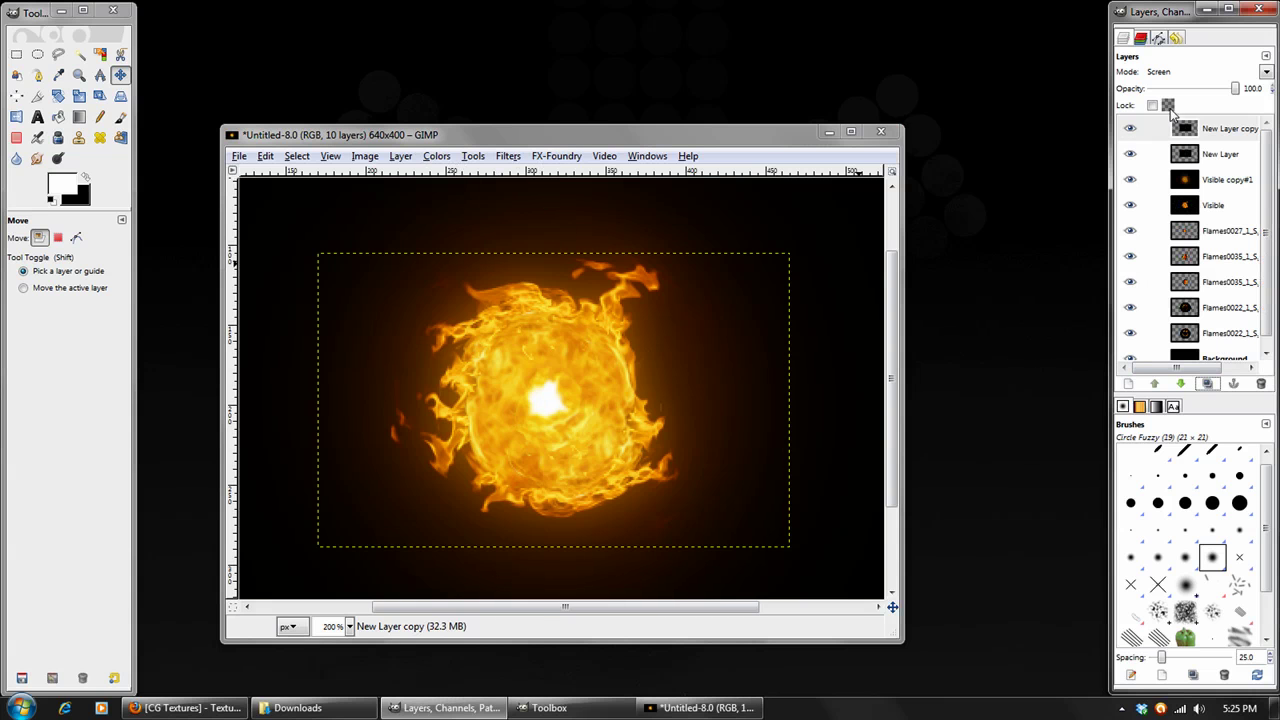
click(508, 156)
click(595, 193)
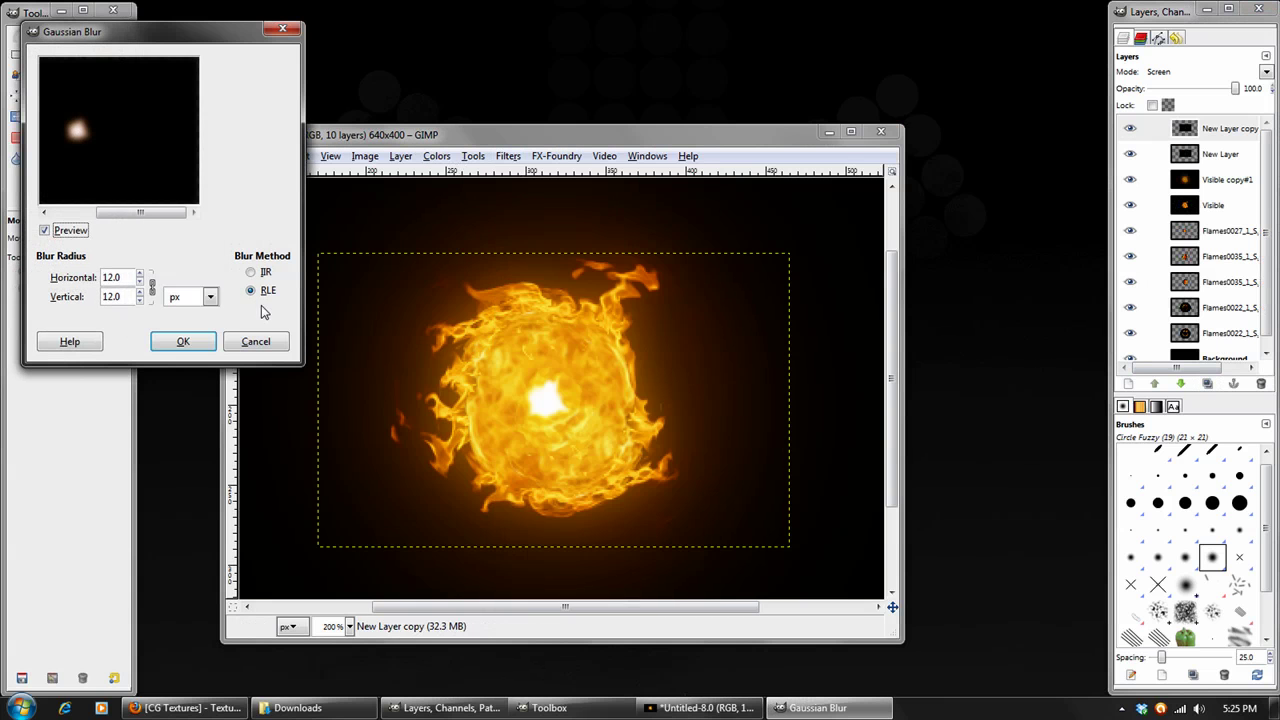
drag(122, 277, 55, 277)
text(20)
key(Tab)
drag(92, 166, 130, 166)
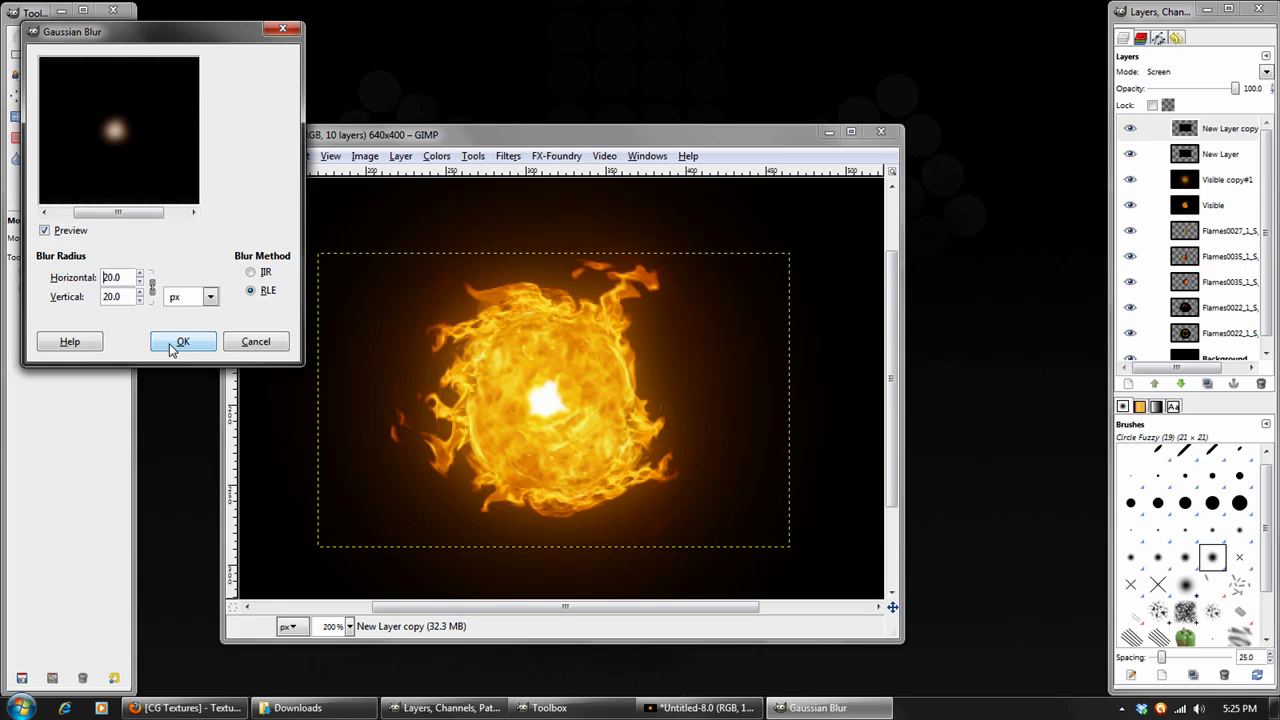
click(180, 342)
- Tint the copy with the orange Color Balance preset and set it to Addition mode
click(436, 156)
click(455, 177)
click(866, 214)
click(843, 234)
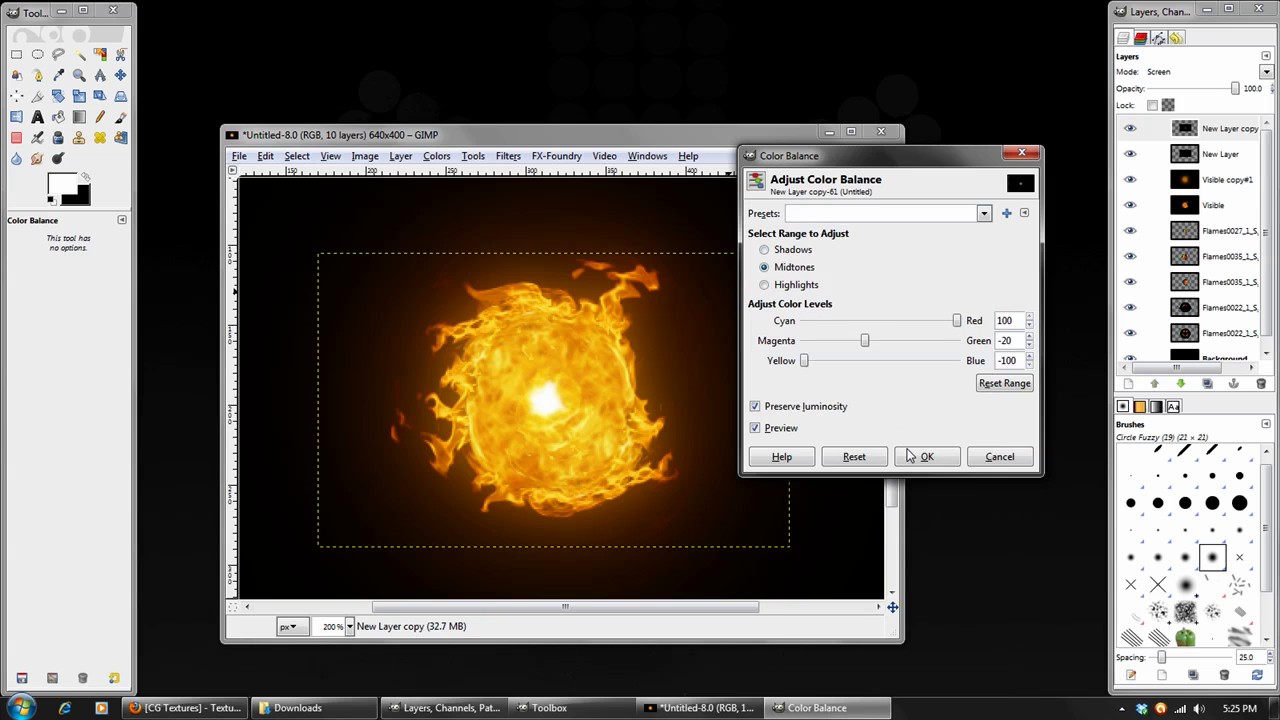
click(922, 457)
click(1162, 72)
click(1180, 337)
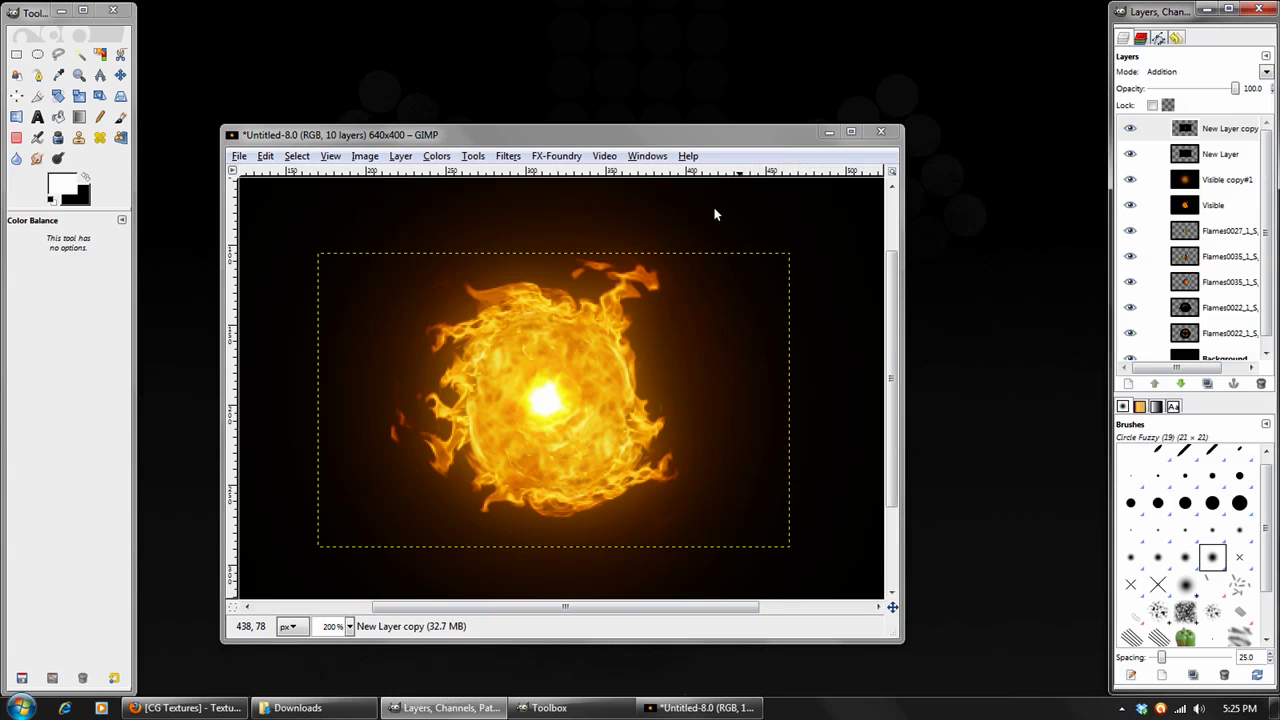
- Blur the glow copy again at 40 px
click(508, 157)
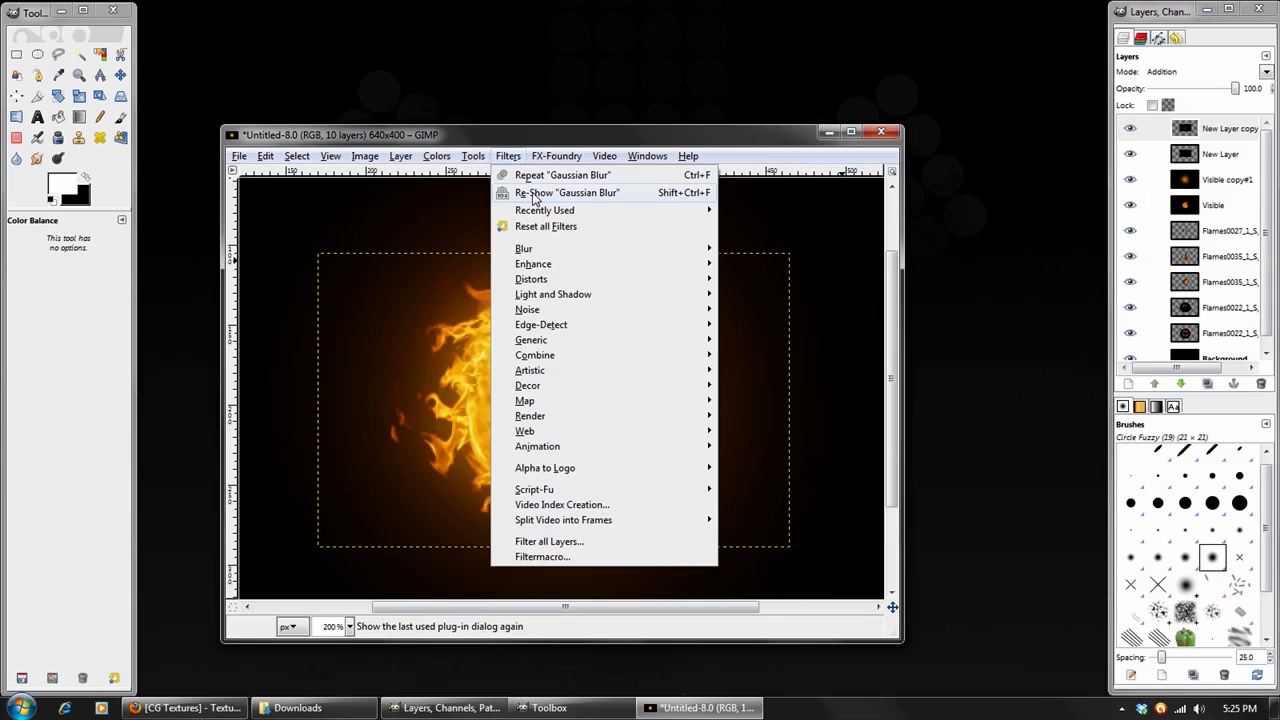
click(535, 195)
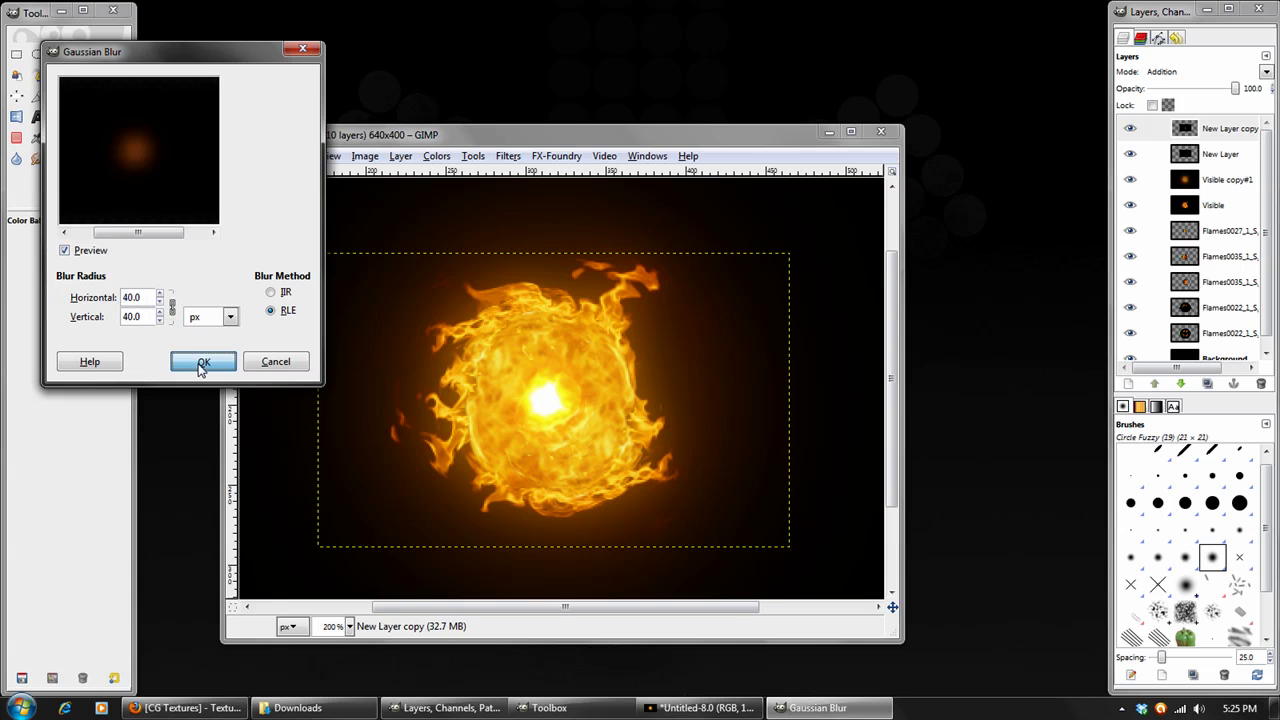
click(203, 361)
click(1185, 128)
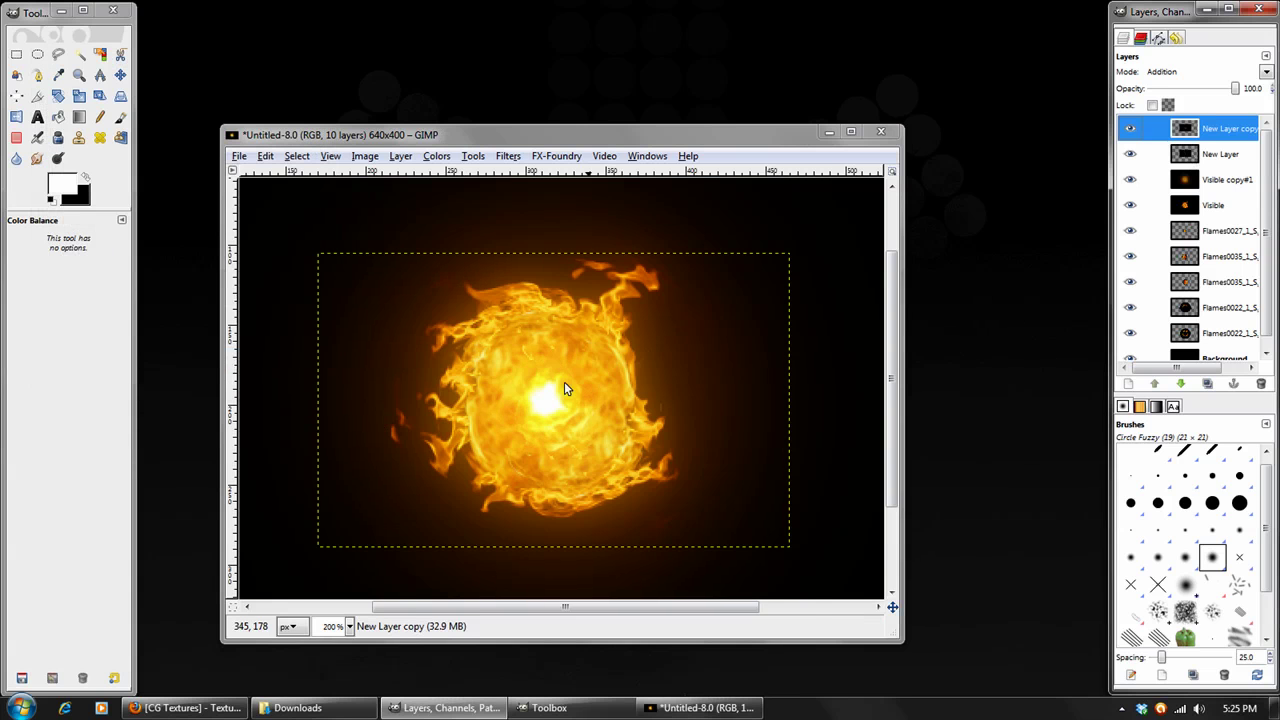
- Select the top New Layer copy and create Visible#1 from everything visible
key(1)
click(120, 75)
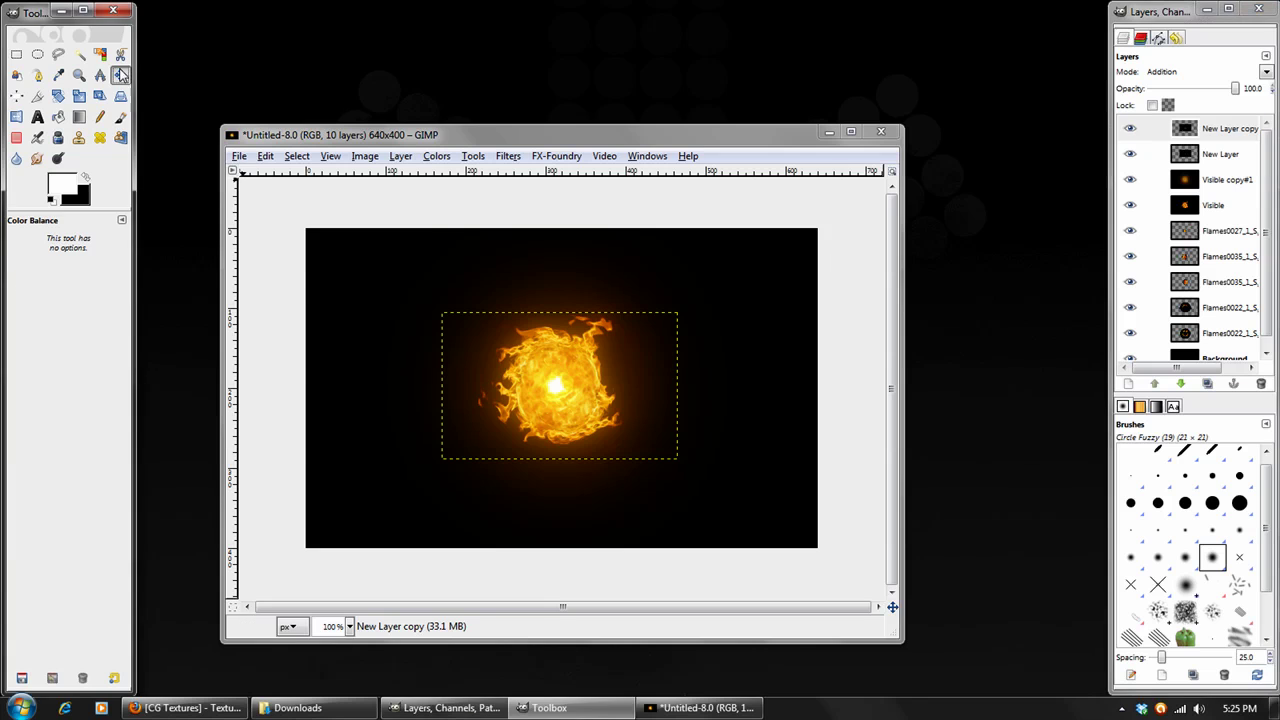
click(586, 384)
scroll(1200, 300, down, 1)
click(1215, 345)
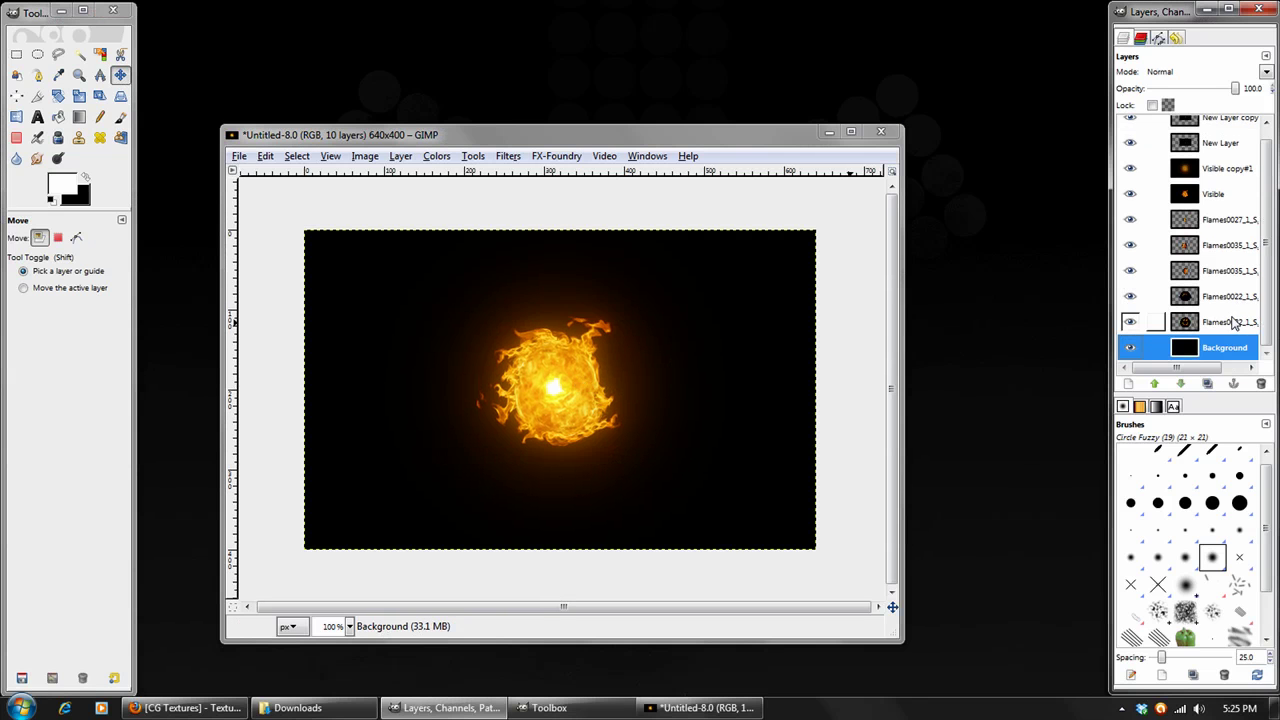
scroll(1203, 152, up, 1)
click(1206, 130)
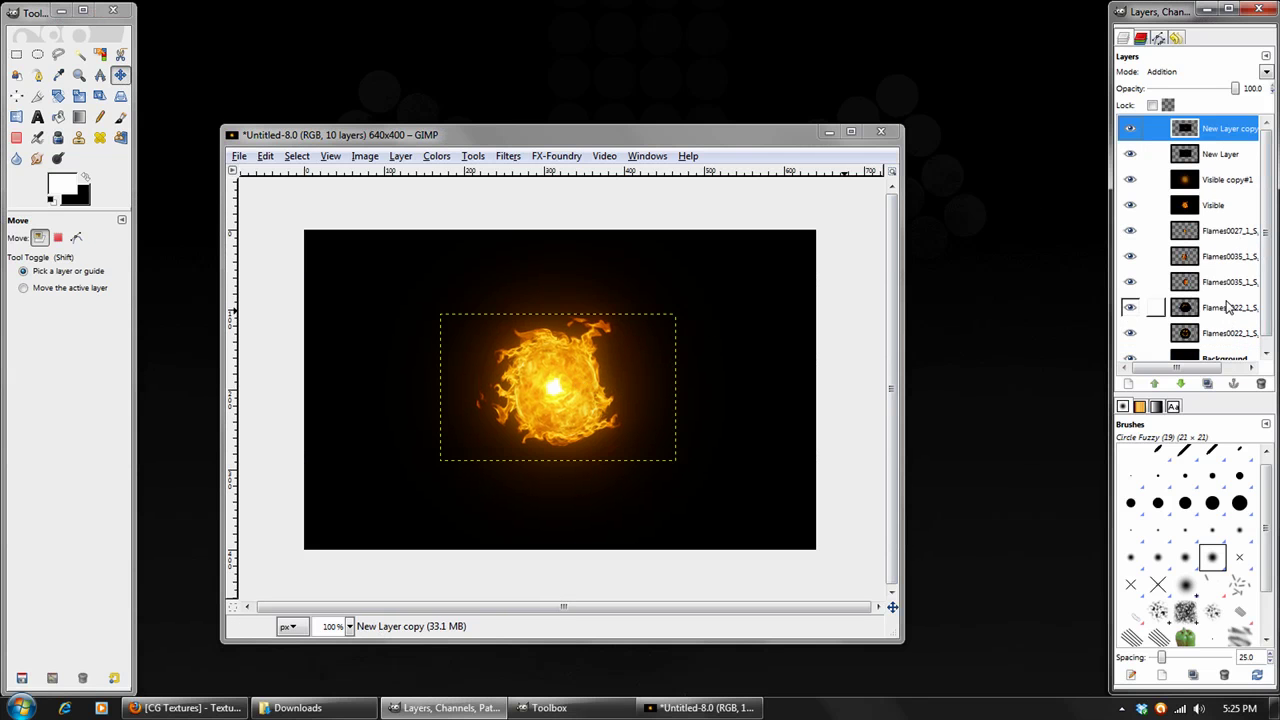
click(403, 157)
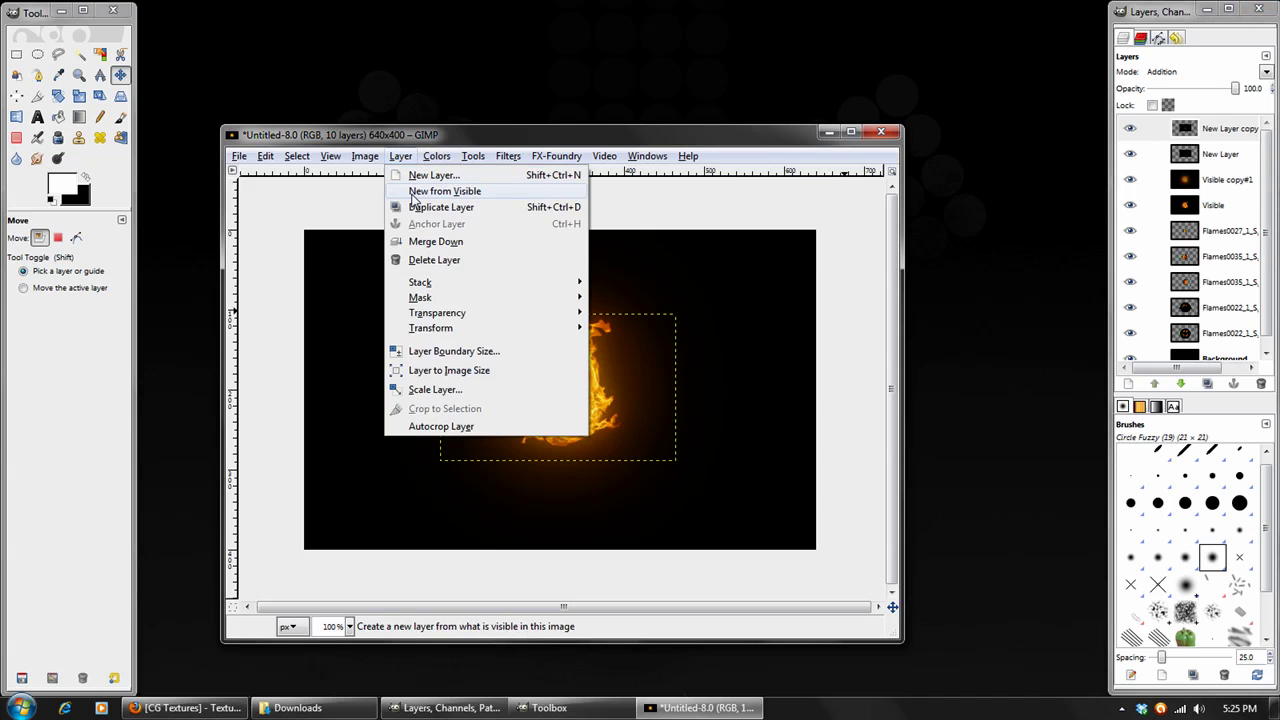
click(415, 199)
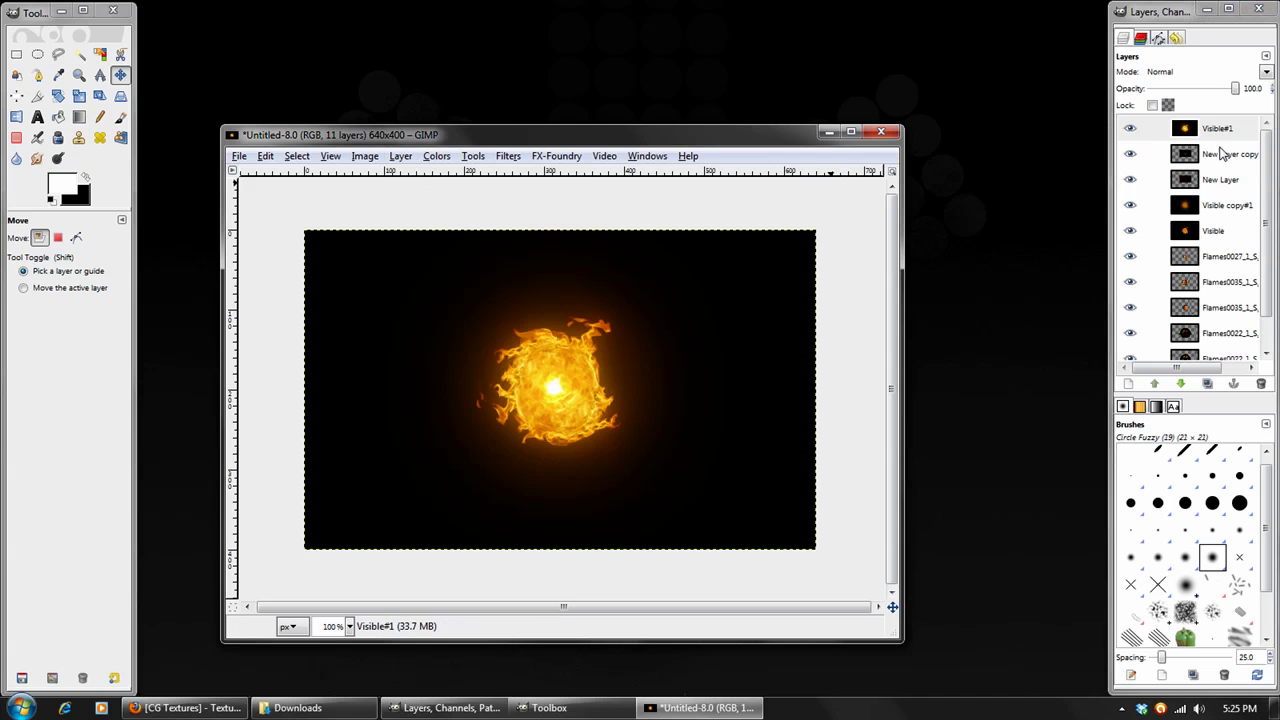
click(1130, 131)
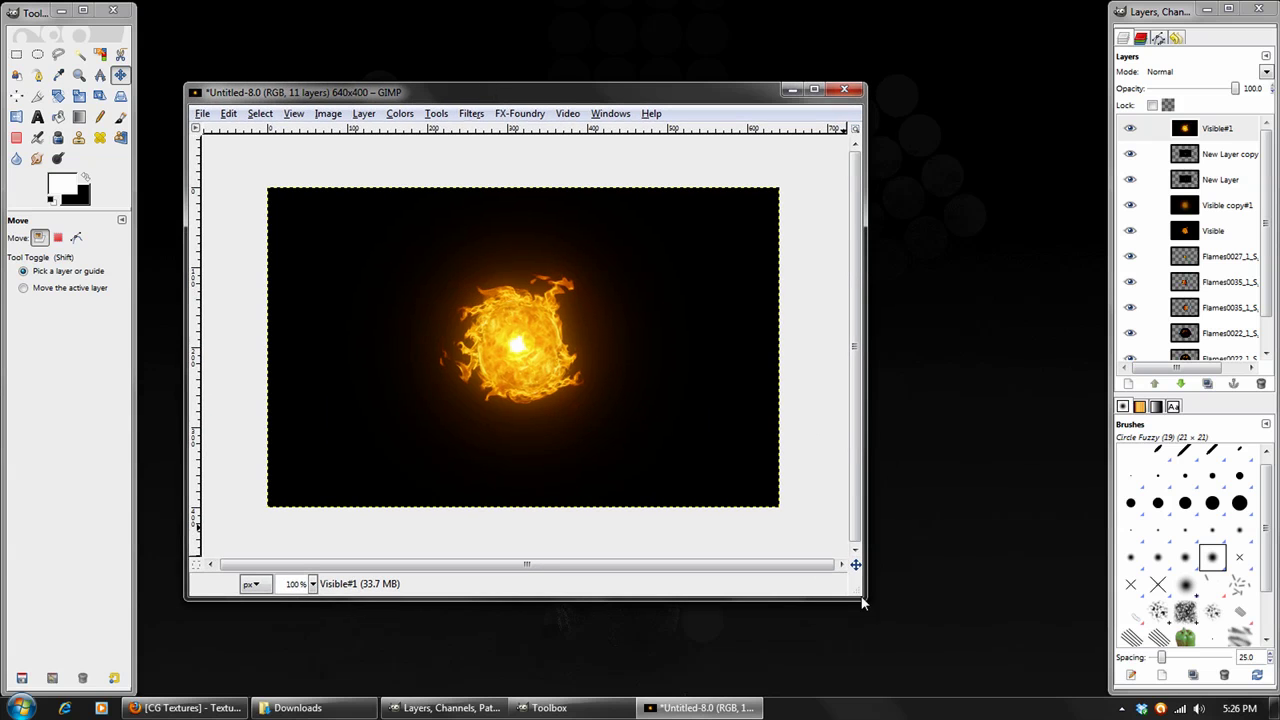
- Shrink the 1.png image window and move it lower and to the right on screen
drag(862, 602, 744, 522)
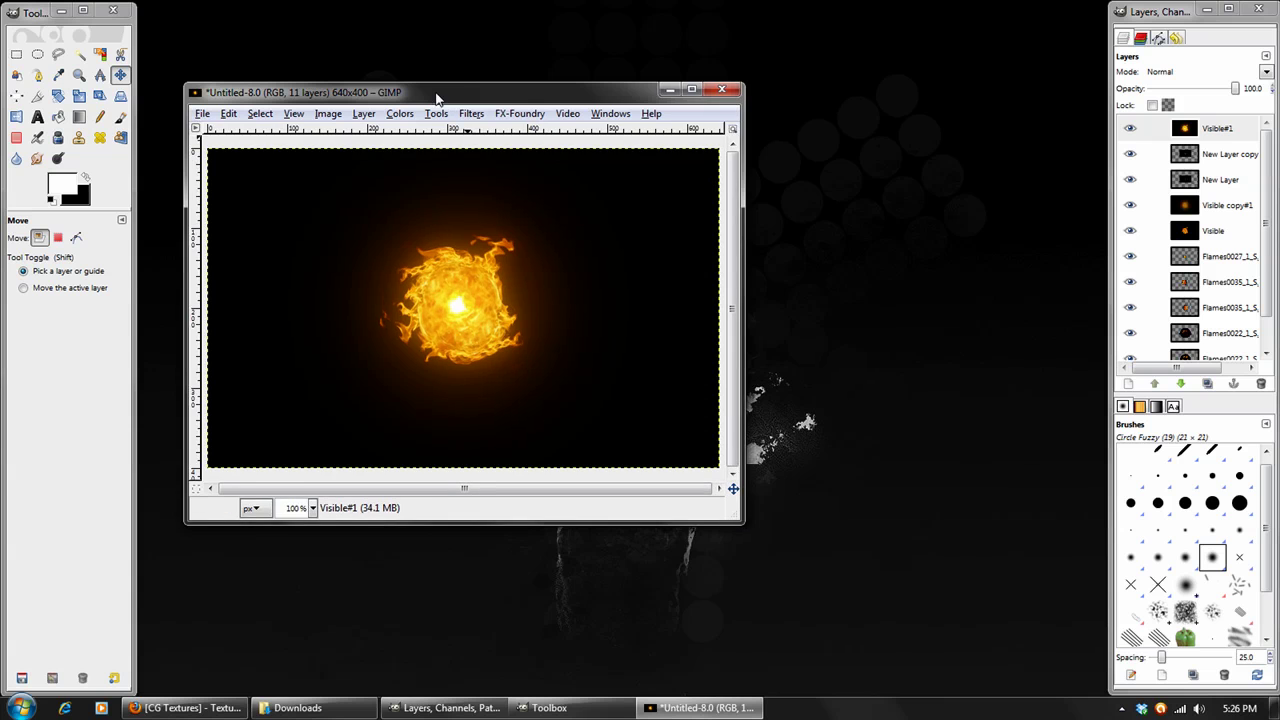
drag(435, 98, 565, 155)
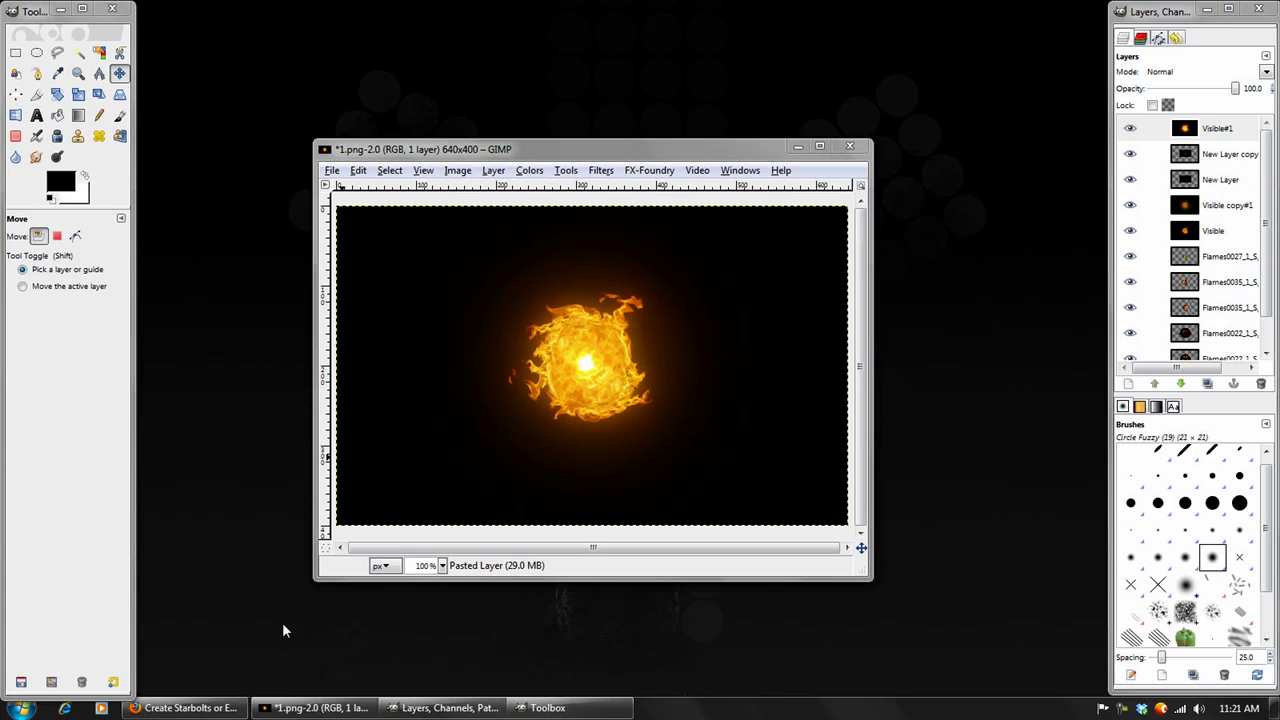
click(185, 708)
scroll(154, 402, up, 2)
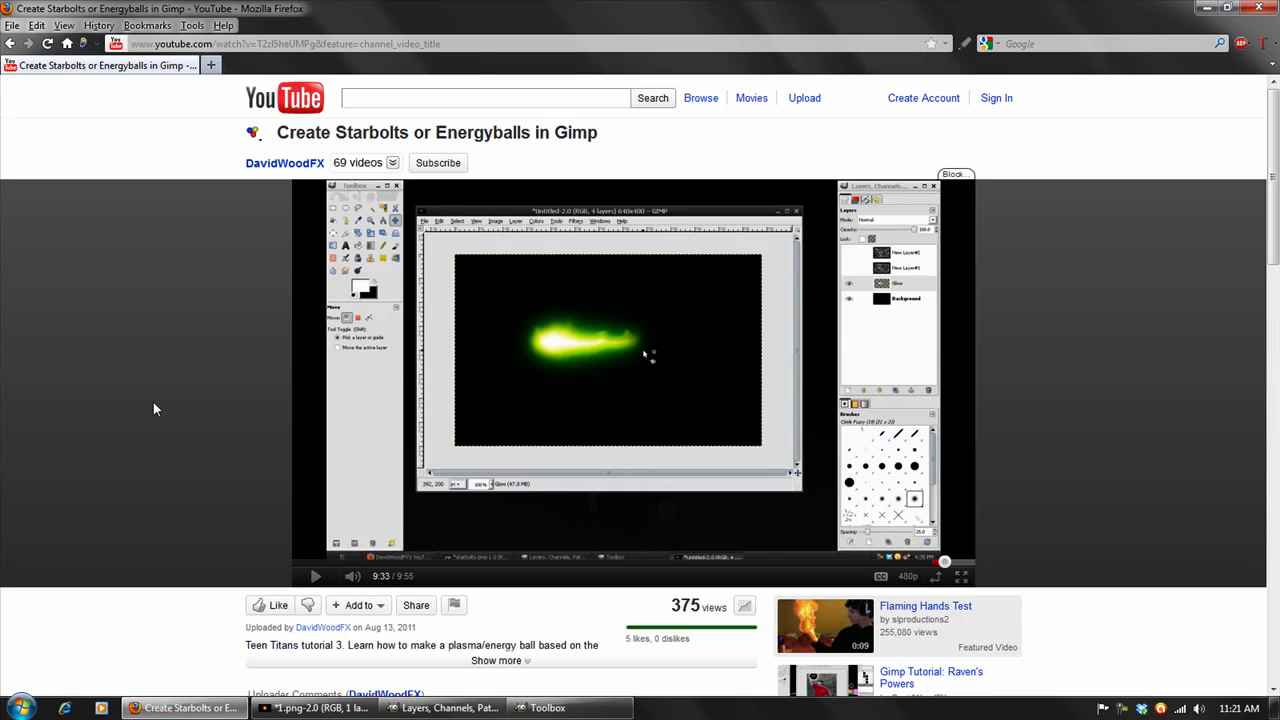